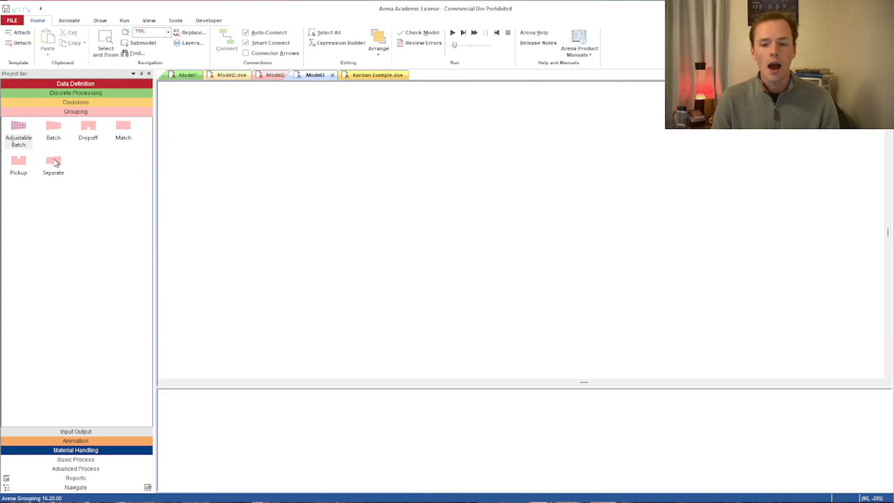
Step: Add a Separate module from the Grouping modules to the model, view it at 100% zoom and reposition it near the canvas centre
{"action": "left_click", "coordinate": [55, 161]}
{"action": "left_click", "coordinate": [259, 159]}
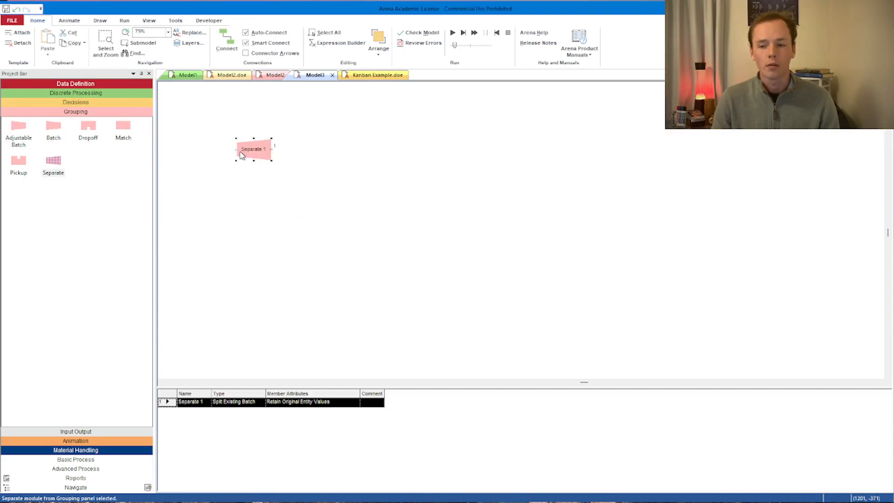
{"action": "left_click", "coordinate": [167, 33]}
{"action": "left_click", "coordinate": [159, 77]}
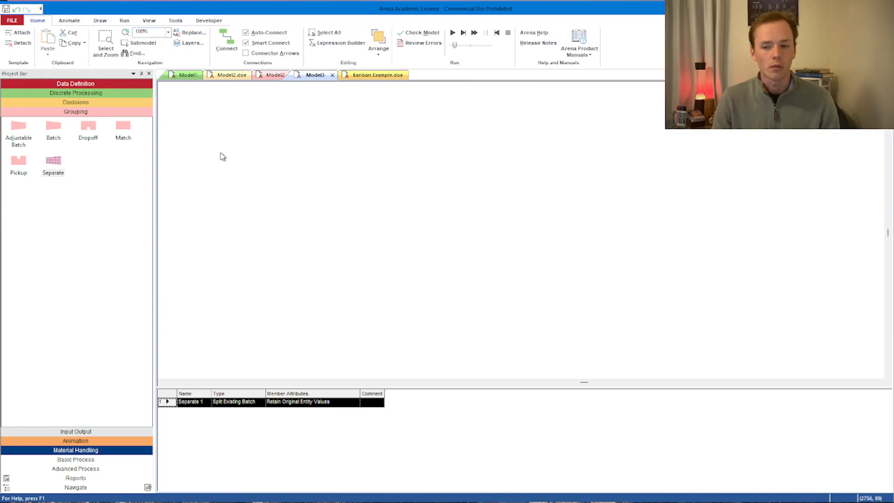
{"action": "left_click_drag", "start_coordinate": [577, 386], "coordinate": [512, 386]}
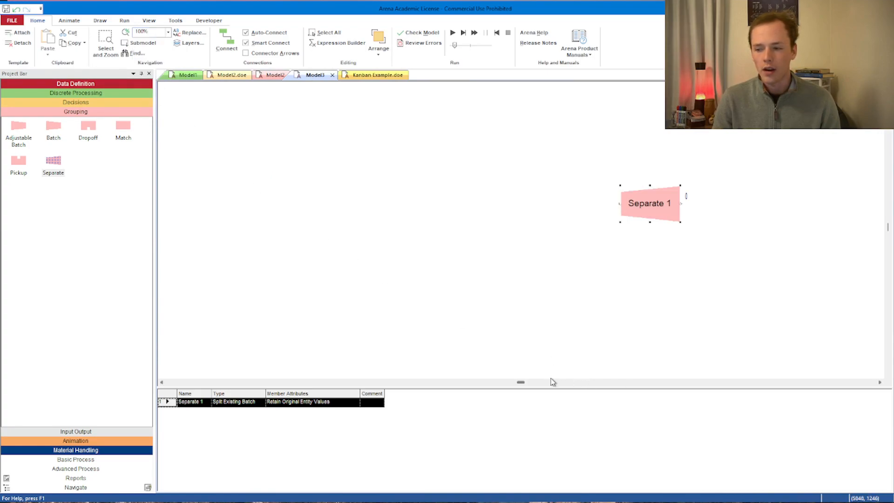
{"action": "left_click_drag", "start_coordinate": [654, 208], "coordinate": [371, 191]}
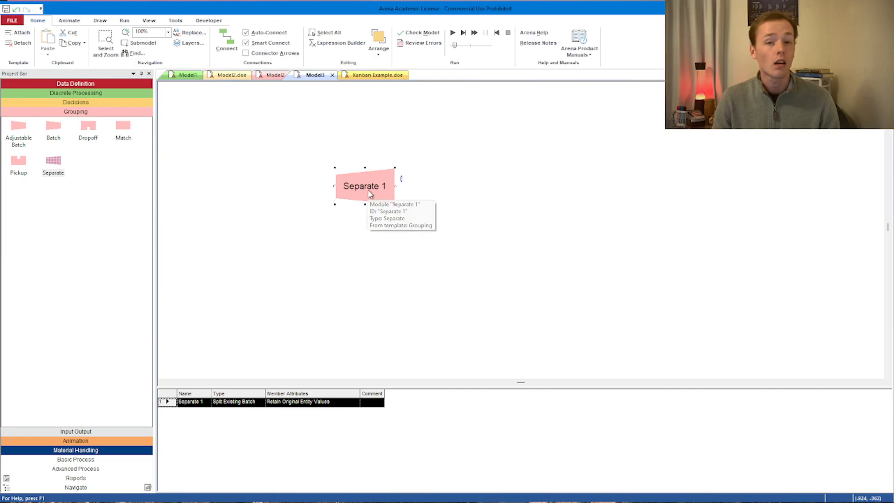
{"action": "double_click", "coordinate": [371, 191]}
{"action": "left_click", "coordinate": [493, 197]}
{"action": "left_click", "coordinate": [492, 211]}
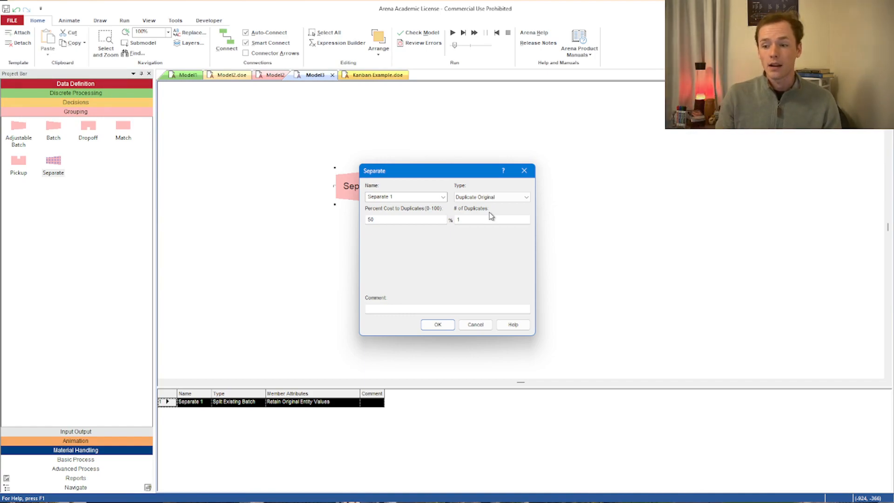
{"action": "left_click", "coordinate": [524, 170]}
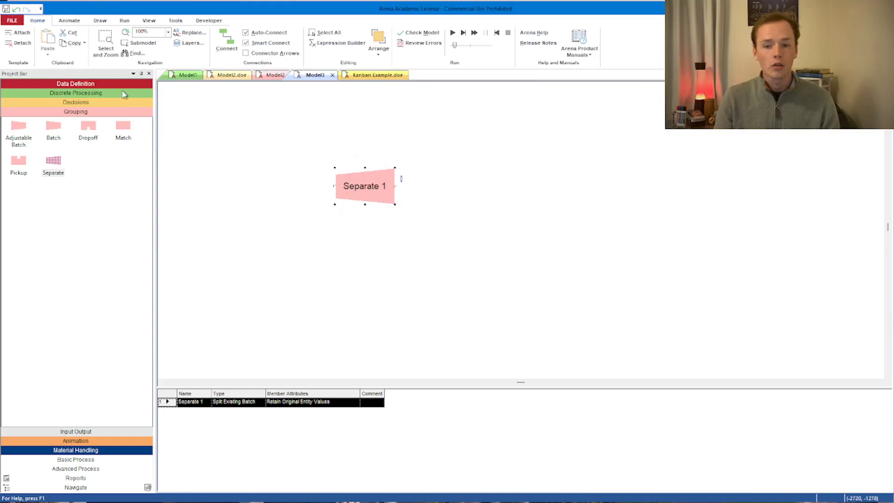
Step: Add a Create module before Separate 1 and set its time between arrivals to a value of 3 minutes
{"action": "left_click", "coordinate": [106, 94]}
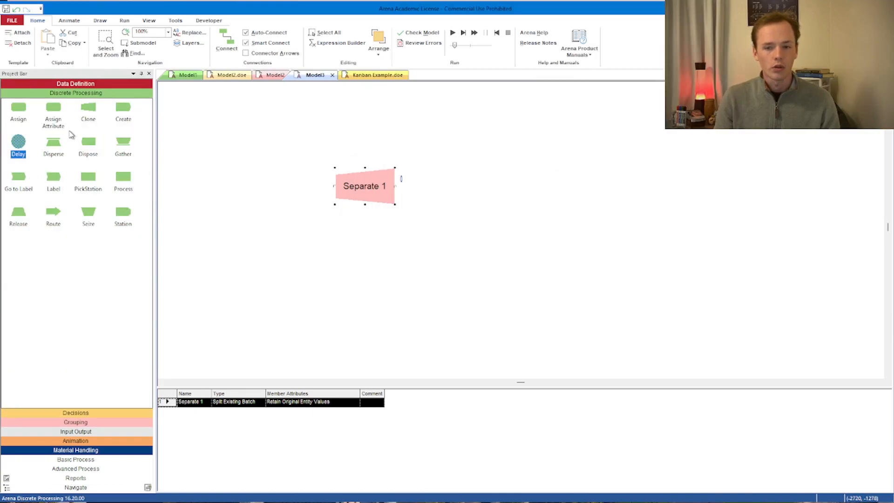
{"action": "left_click_drag", "start_coordinate": [122, 109], "coordinate": [203, 192]}
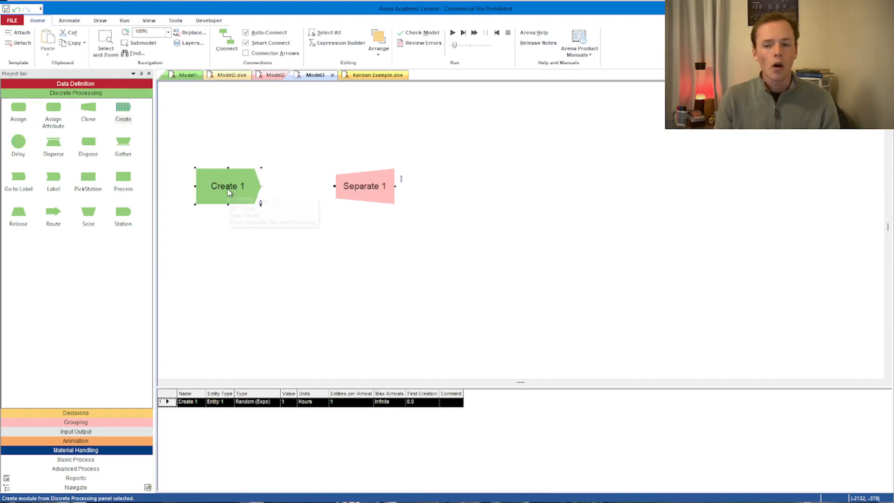
{"action": "double_click", "coordinate": [228, 191]}
{"action": "left_click", "coordinate": [497, 213]}
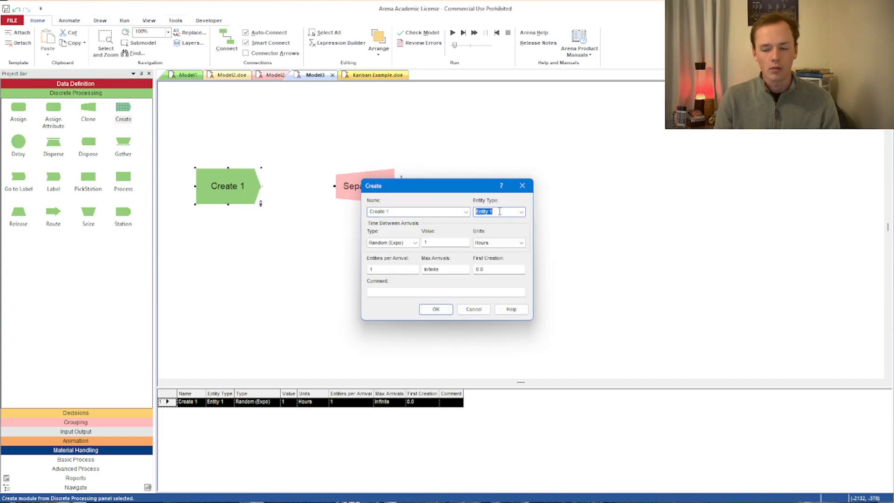
{"action": "left_click", "coordinate": [439, 244]}
{"action": "type", "text": "3"}
{"action": "left_click", "coordinate": [495, 242]}
{"action": "left_click", "coordinate": [494, 256]}
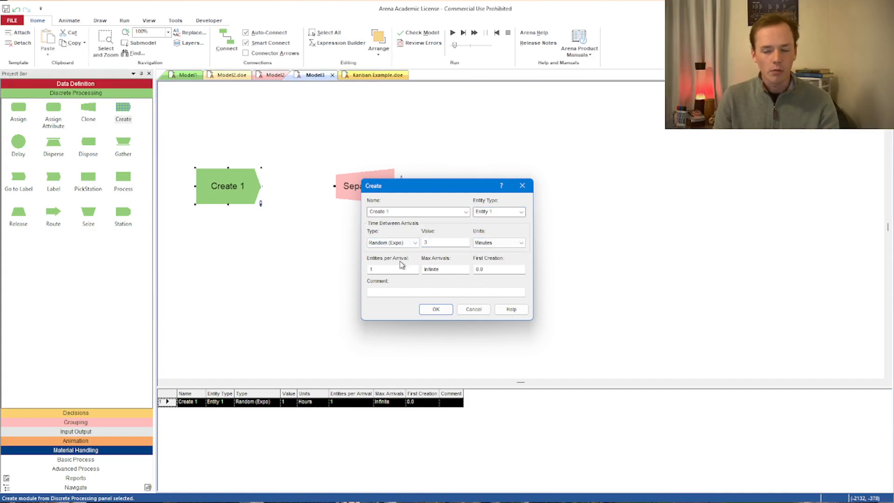
{"action": "left_click", "coordinate": [437, 310]}
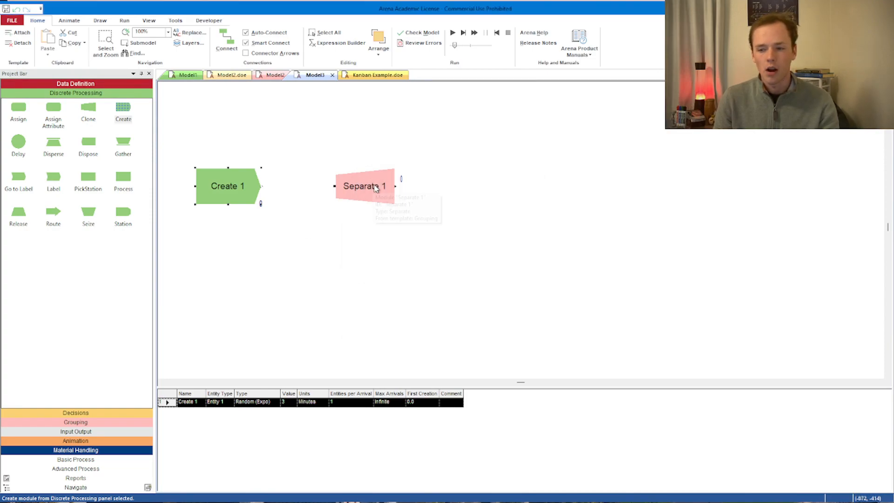
Step: Connect the Create 1 exit to the Separate 1 entry and move Separate 1 closer to Create 1
{"action": "left_click", "coordinate": [358, 186]}
{"action": "left_click", "coordinate": [227, 41]}
{"action": "left_click", "coordinate": [268, 185]}
{"action": "left_click", "coordinate": [329, 185]}
{"action": "left_click_drag", "start_coordinate": [356, 188], "coordinate": [315, 183]}
Step: Set Separate 1 to Duplicate Original, consulting the help for Percent Cost to Duplicates, and align the module with Create 1
{"action": "double_click", "coordinate": [316, 181]}
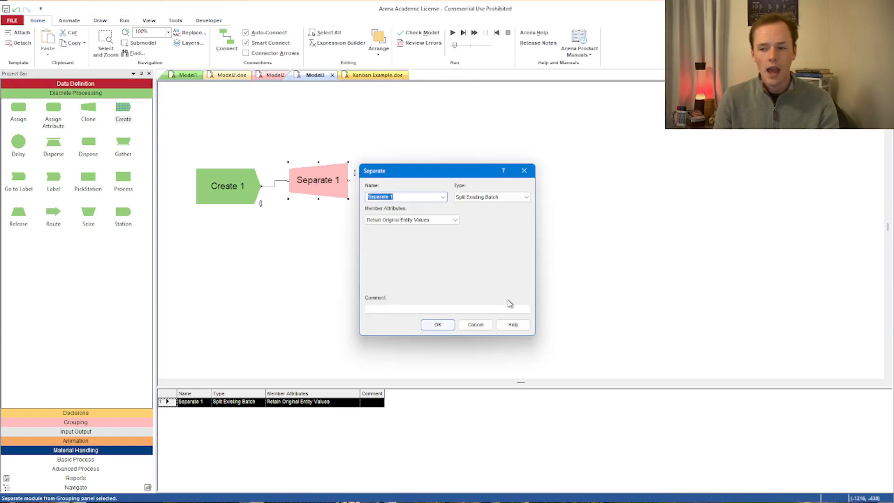
{"action": "left_click", "coordinate": [517, 200]}
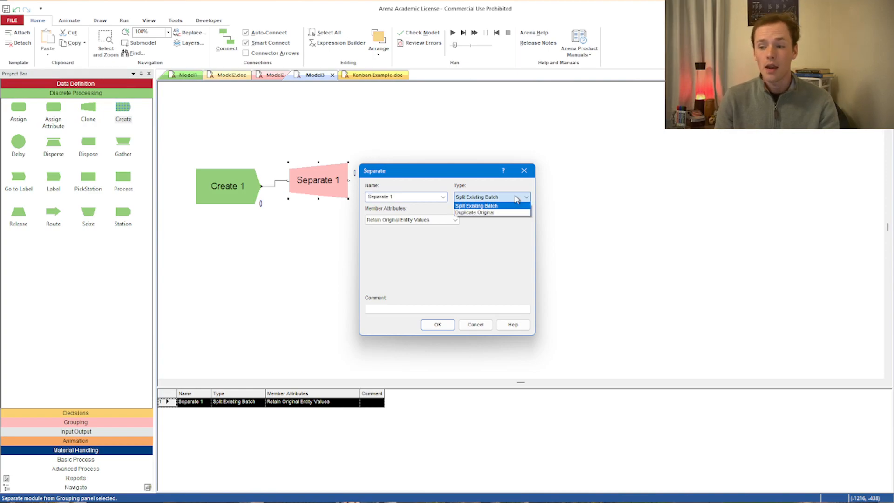
{"action": "left_click", "coordinate": [496, 212]}
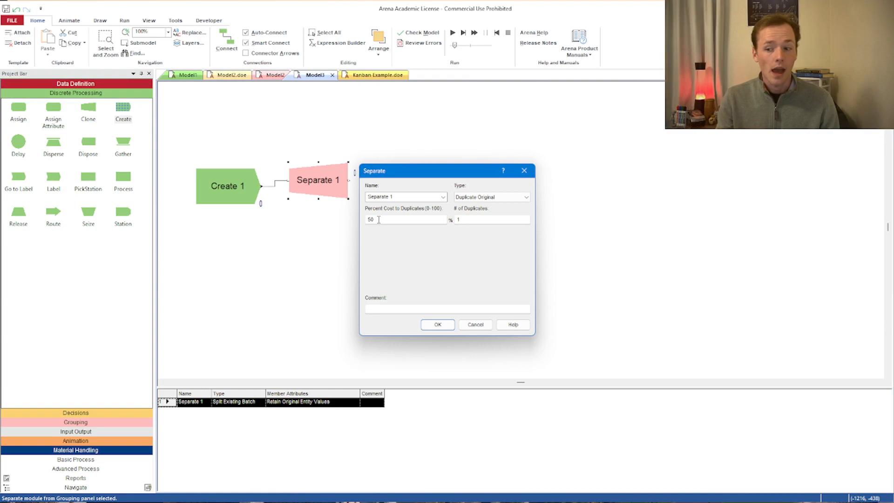
{"action": "left_click", "coordinate": [503, 170]}
{"action": "left_click", "coordinate": [390, 221]}
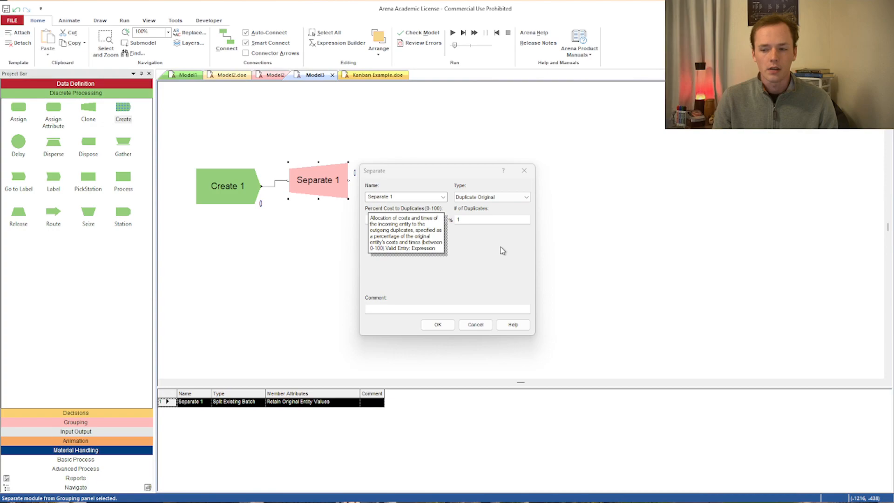
{"action": "left_click", "coordinate": [461, 255]}
{"action": "left_click", "coordinate": [440, 326]}
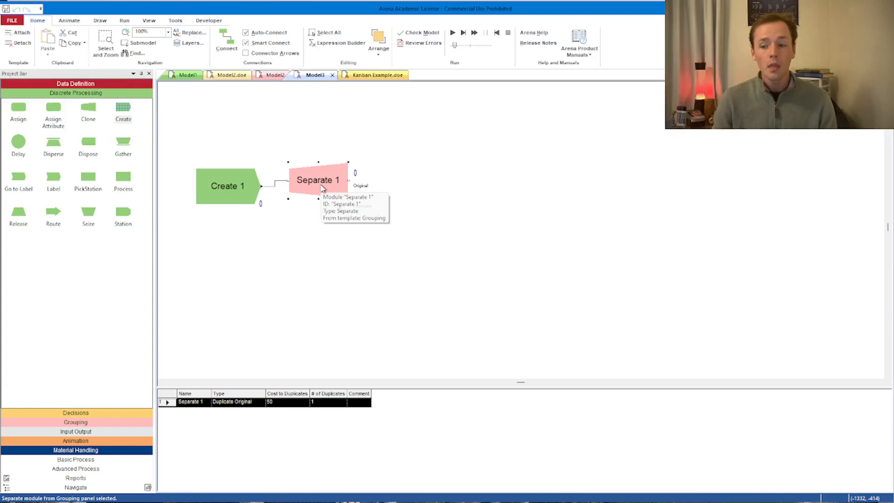
{"action": "left_click_drag", "start_coordinate": [322, 188], "coordinate": [344, 190]}
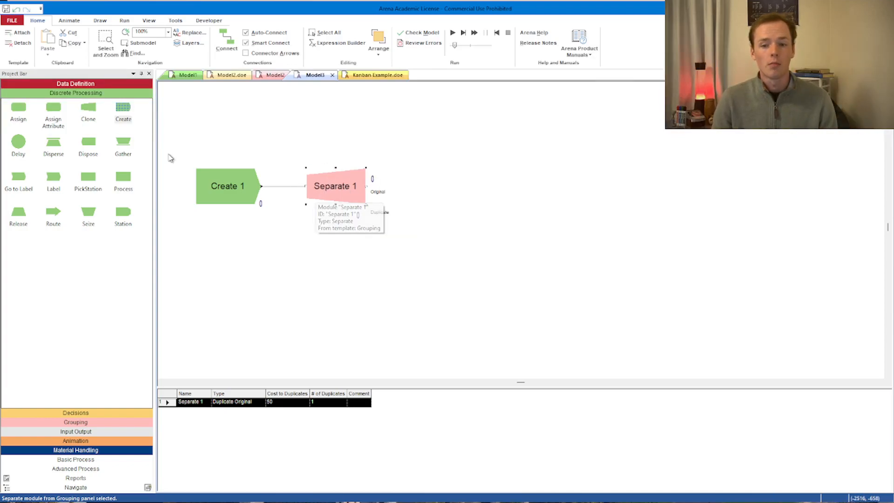
Step: Add two Process modules, one above the other, after Separate 1 and delete the connection between them
{"action": "left_click_drag", "start_coordinate": [123, 181], "coordinate": [438, 155]}
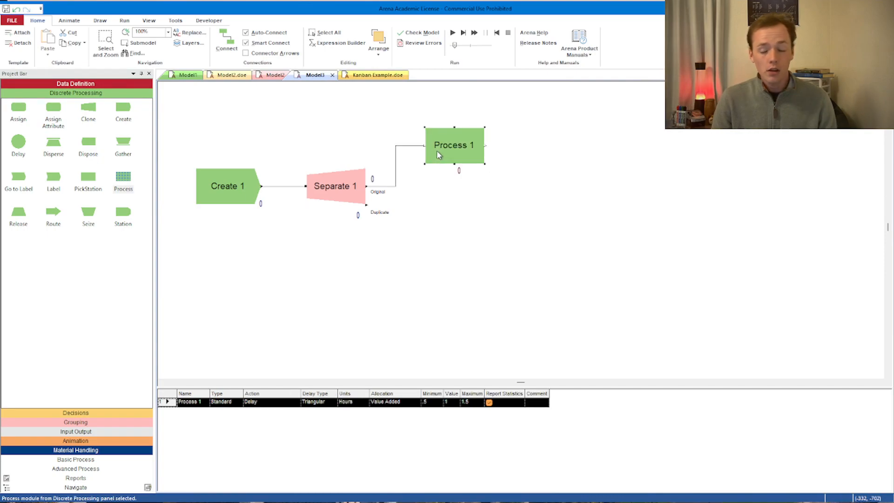
{"action": "left_click_drag", "start_coordinate": [119, 186], "coordinate": [426, 225]}
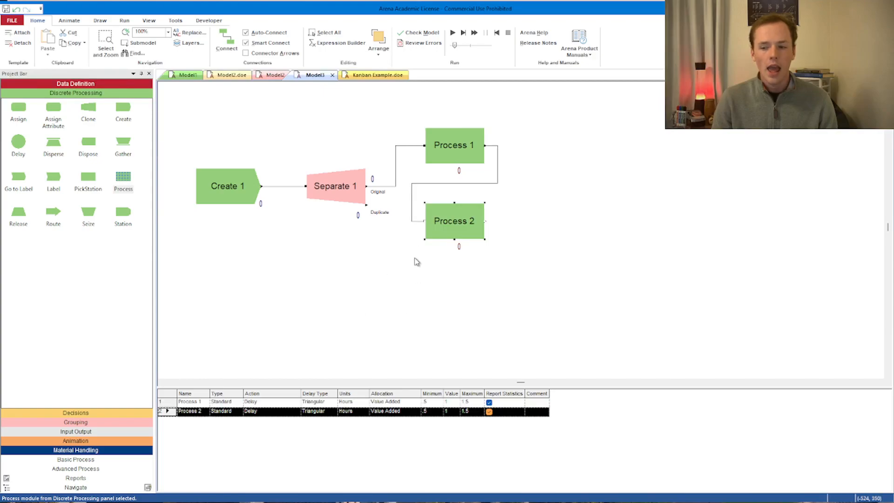
{"action": "left_click", "coordinate": [428, 187]}
{"action": "left_click", "coordinate": [425, 184]}
{"action": "key", "text": "Delete"}
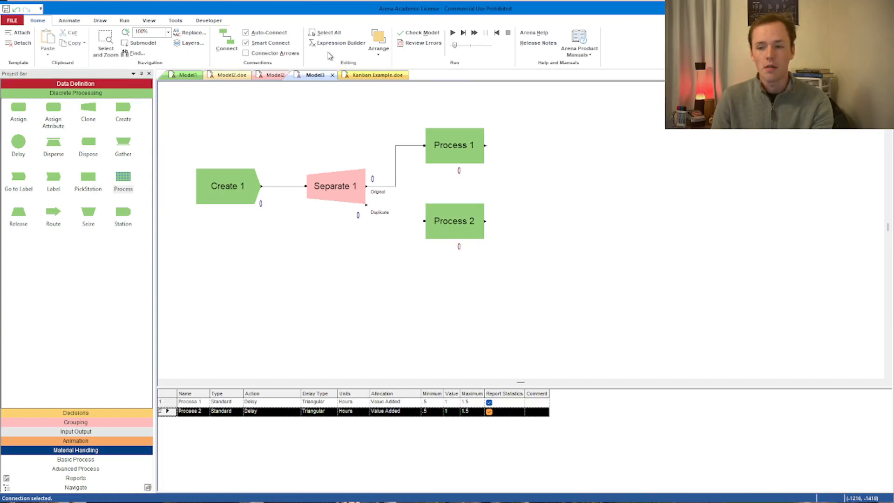
Step: Connect the Duplicate exit of Separate 1 to the entry of the lower Process module
{"action": "left_click", "coordinate": [231, 43]}
{"action": "left_click", "coordinate": [366, 205]}
{"action": "left_click", "coordinate": [424, 221]}
Step: Name the lower process Bag Process, set its action to Seize Delay Release and add one unit of Resource 1
{"action": "left_click", "coordinate": [449, 227]}
{"action": "double_click", "coordinate": [450, 228]}
{"action": "type", "text": "Bag Process"}
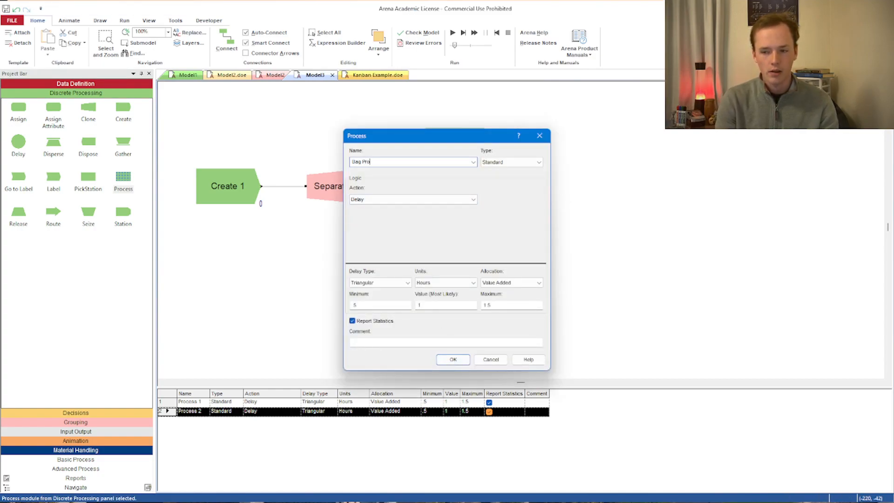
{"action": "left_click", "coordinate": [396, 201]}
{"action": "left_click", "coordinate": [414, 220]}
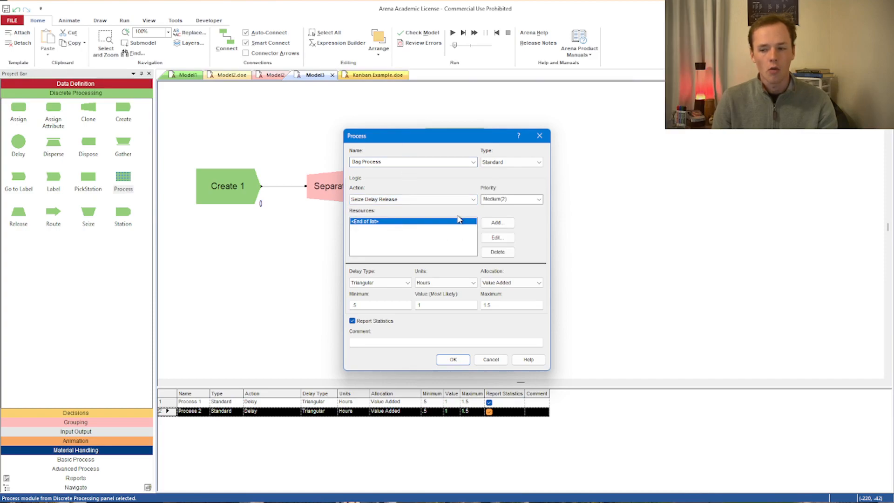
{"action": "left_click", "coordinate": [496, 223]}
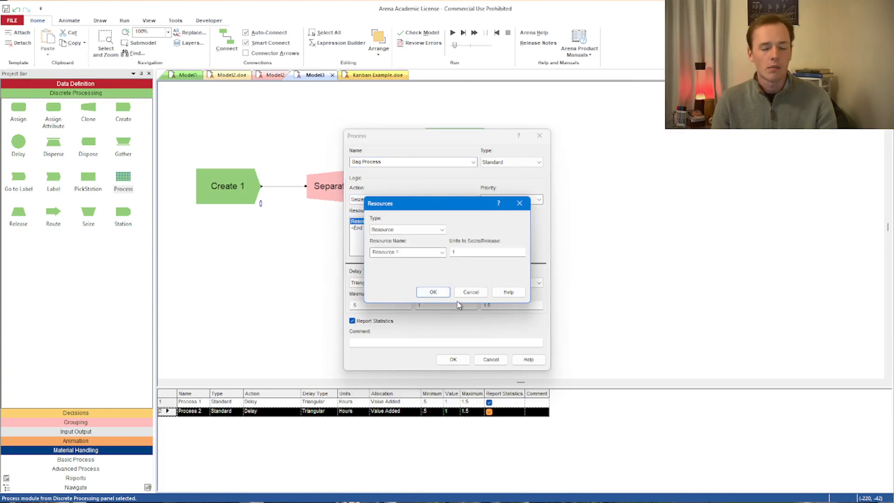
{"action": "left_click", "coordinate": [433, 292]}
Step: Give Bag Process a Normal delay in minutes with a mean of 2
{"action": "left_click", "coordinate": [452, 283]}
{"action": "left_click", "coordinate": [433, 298]}
{"action": "left_click", "coordinate": [395, 283]}
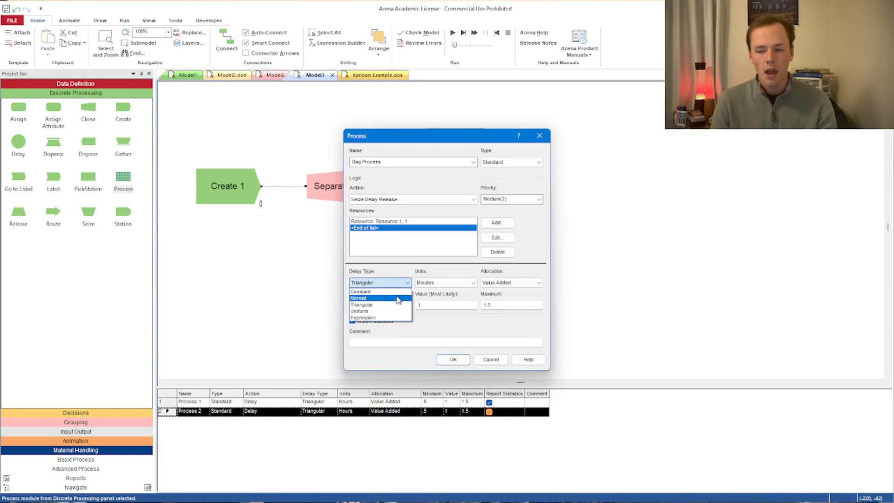
{"action": "left_click", "coordinate": [398, 298]}
{"action": "double_click", "coordinate": [432, 306]}
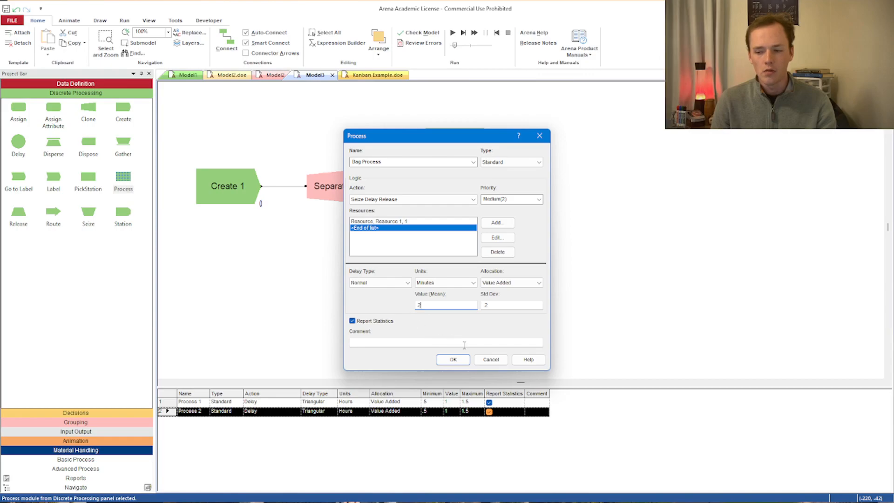
{"action": "left_click", "coordinate": [453, 359]}
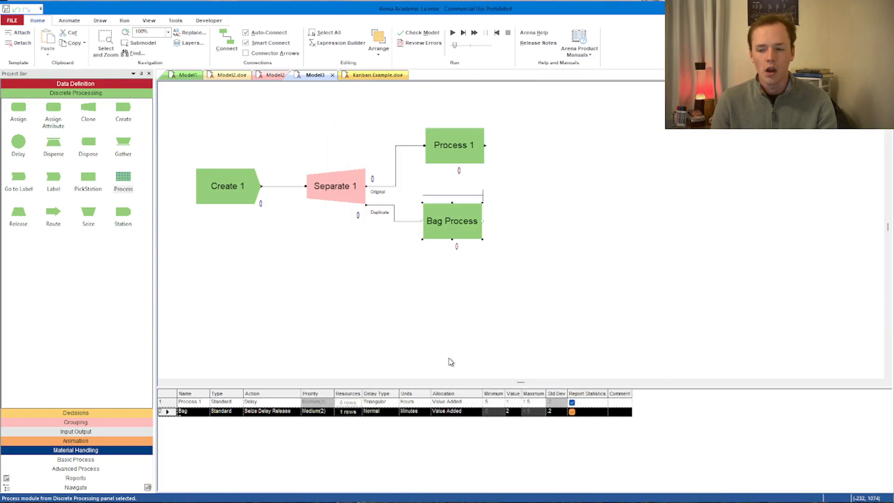
Step: Name the upper process Person Process, set its action to Seize Delay Release and add one unit of Resource 1
{"action": "double_click", "coordinate": [446, 156]}
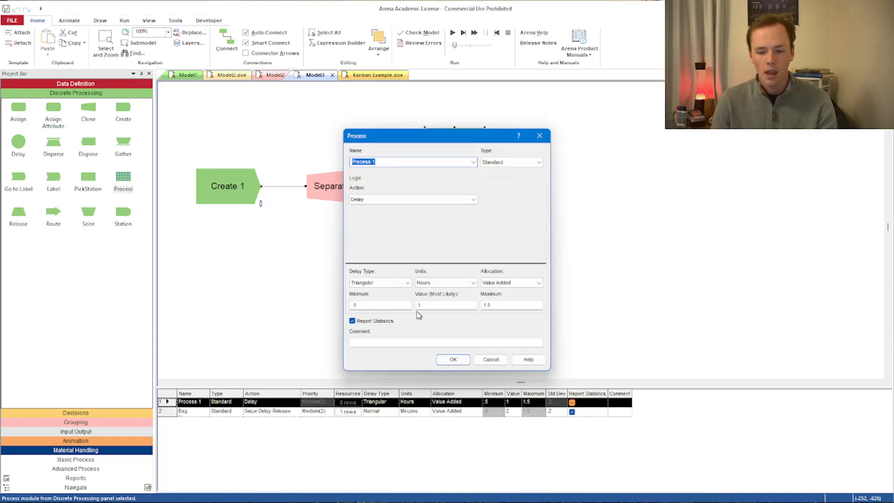
{"action": "type", "text": "Pe"}
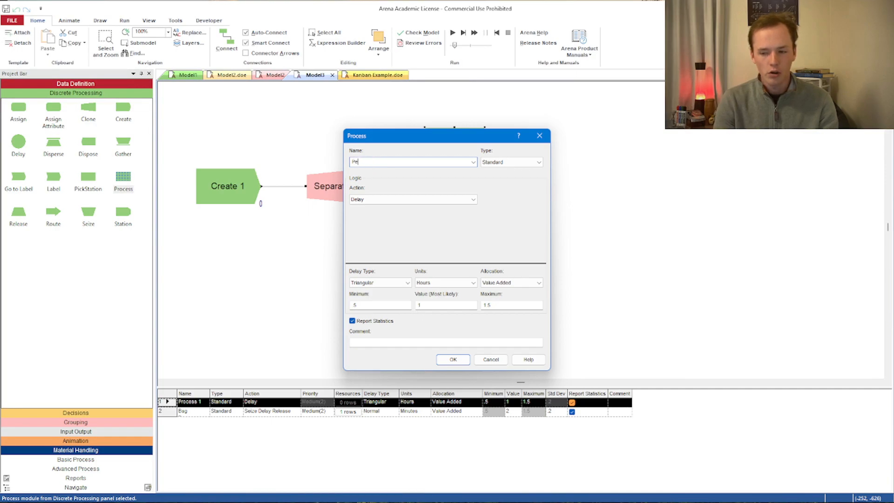
{"action": "type", "text": "rson Proces"}
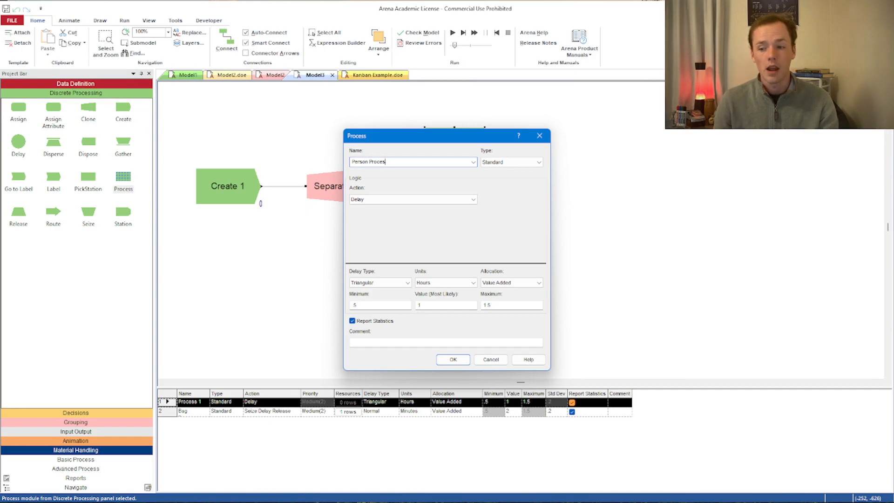
{"action": "type", "text": "s"}
{"action": "left_click", "coordinate": [375, 199]}
{"action": "left_click", "coordinate": [375, 223]}
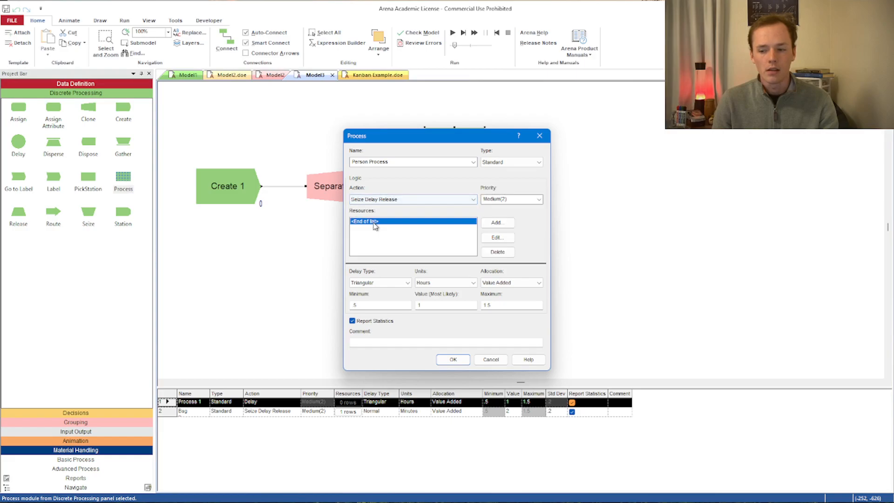
{"action": "left_click", "coordinate": [497, 222]}
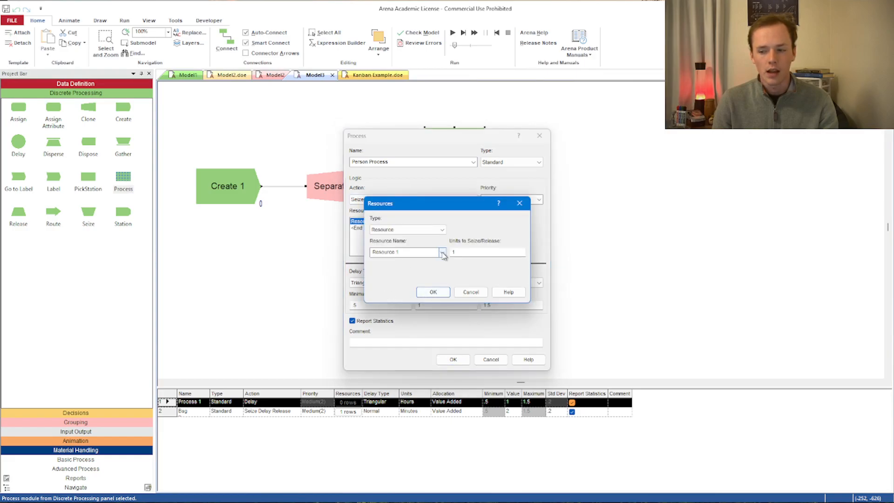
{"action": "left_click", "coordinate": [433, 292]}
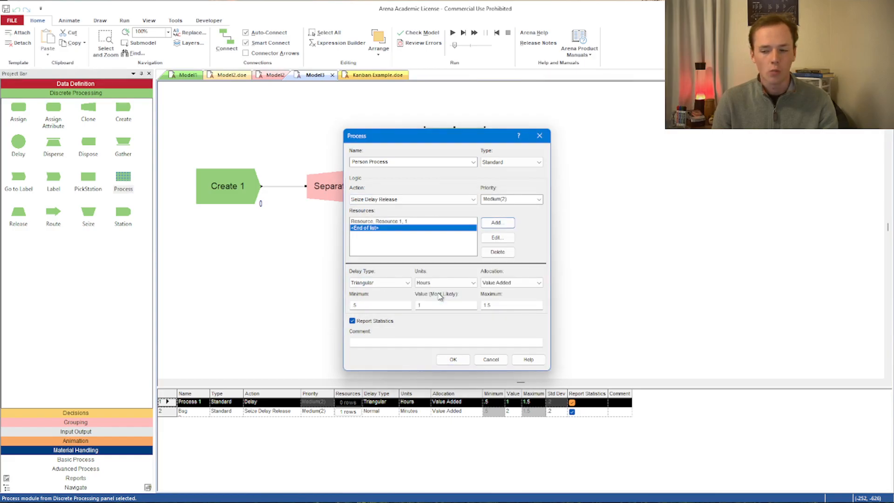
Step: Give Person Process a Uniform delay type with its units in minutes
{"action": "left_click", "coordinate": [408, 283]}
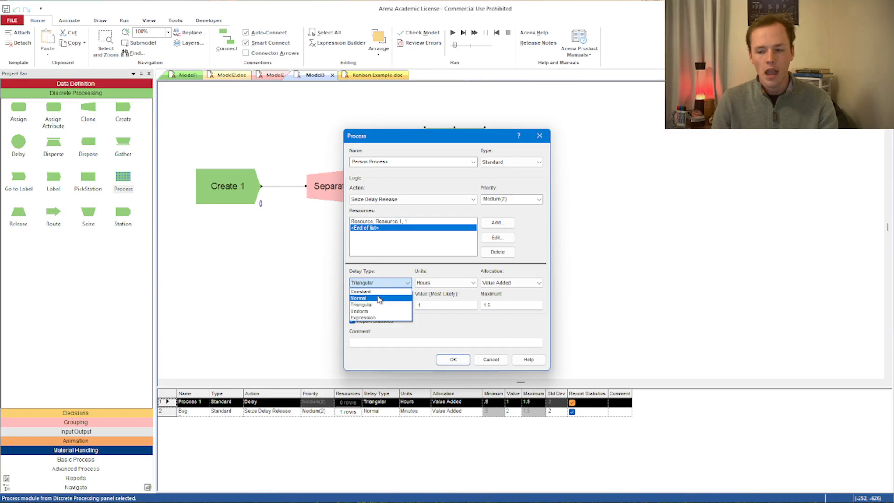
{"action": "left_click", "coordinate": [368, 311]}
{"action": "left_click", "coordinate": [371, 305]}
{"action": "left_click", "coordinate": [445, 282]}
{"action": "left_click", "coordinate": [444, 298]}
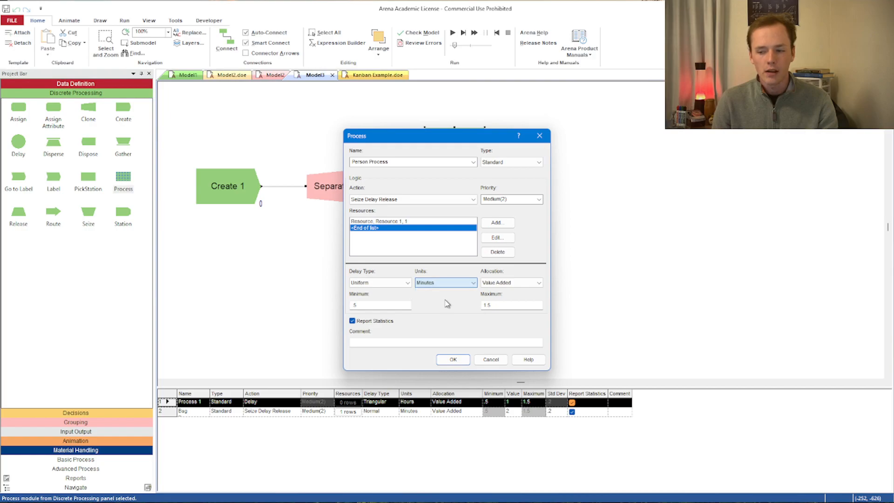
{"action": "left_click", "coordinate": [453, 362]}
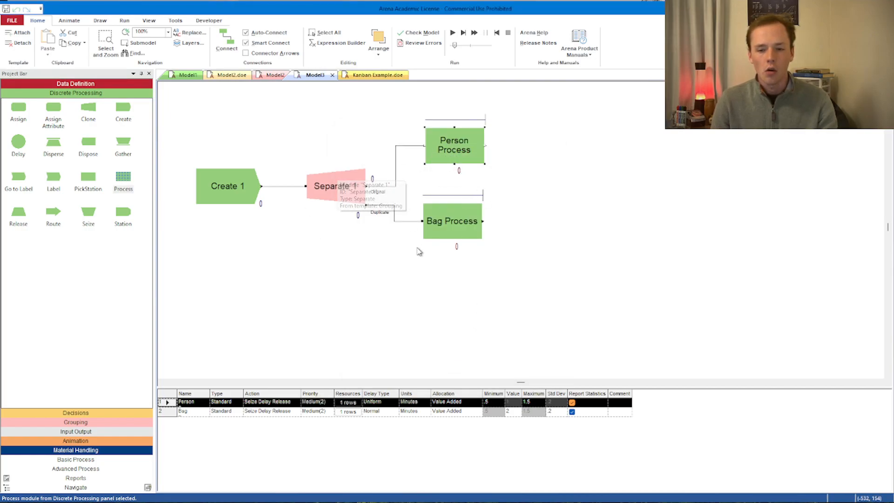
Step: Set the capacity of Resource 1 to 2 in the resource data
{"action": "left_click", "coordinate": [93, 84]}
{"action": "left_click", "coordinate": [89, 134]}
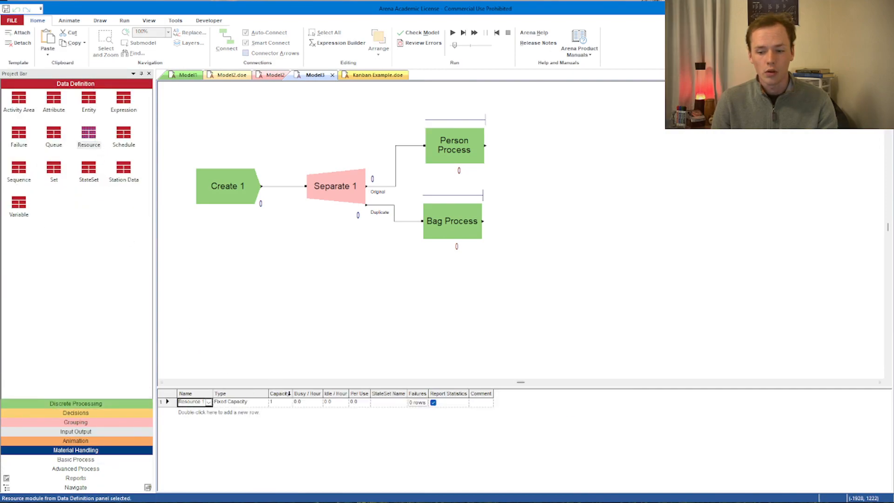
{"action": "left_click", "coordinate": [280, 402]}
{"action": "type", "text": "2"}
{"action": "left_click", "coordinate": [273, 371]}
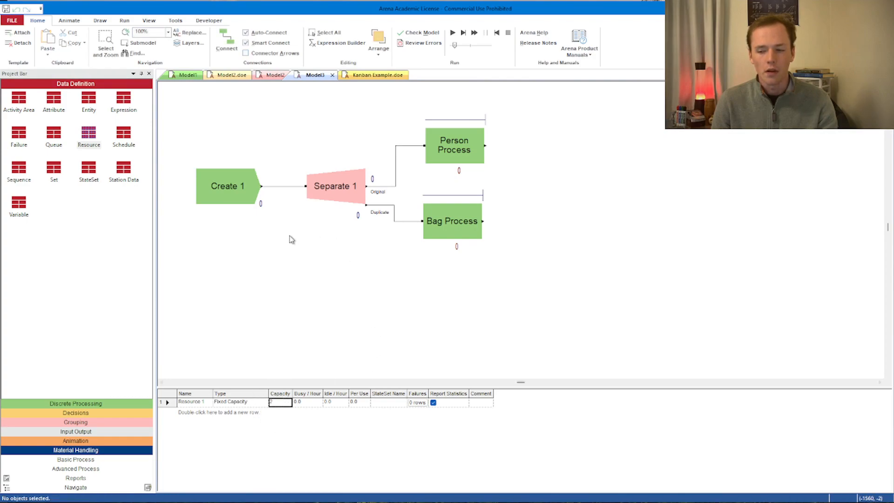
Step: Nudge the queue line above Person Process slightly upward
{"action": "left_click", "coordinate": [446, 218]}
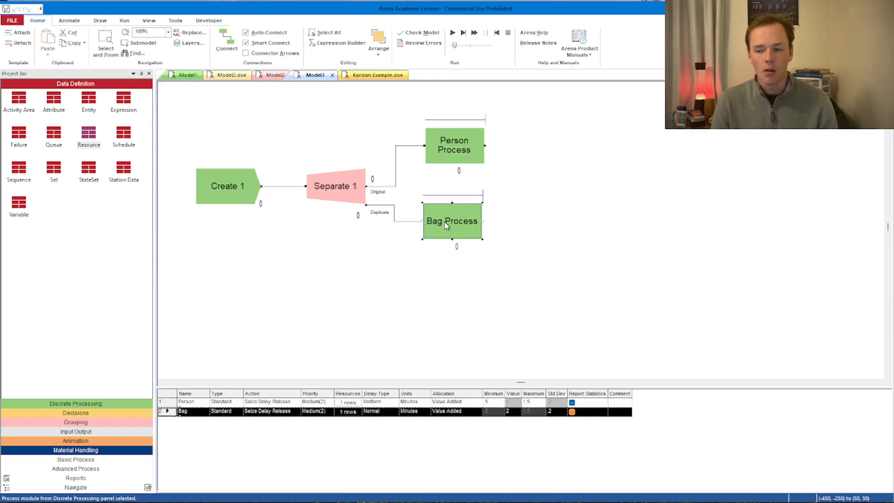
{"action": "left_click", "coordinate": [458, 122]}
{"action": "left_click", "coordinate": [459, 195]}
{"action": "left_click", "coordinate": [447, 140]}
{"action": "left_click", "coordinate": [356, 174]}
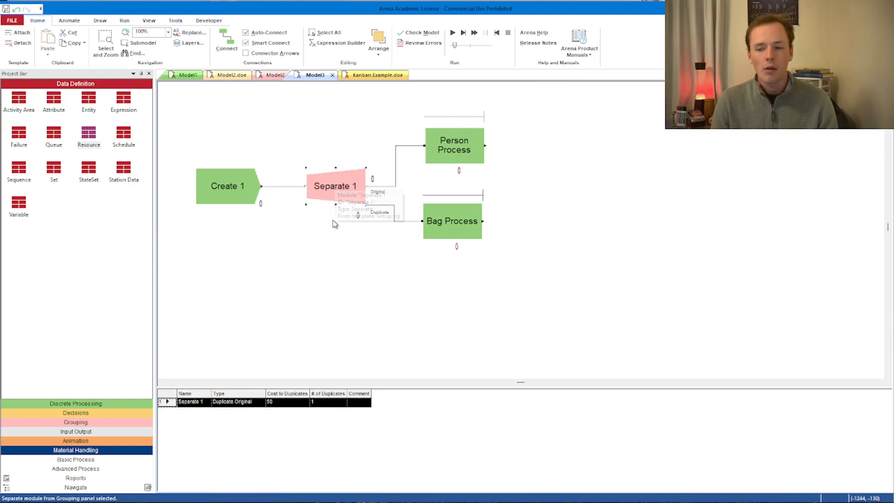
Step: Place a Batch module beyond the two processes and check its available batching rules
{"action": "left_click", "coordinate": [81, 422]}
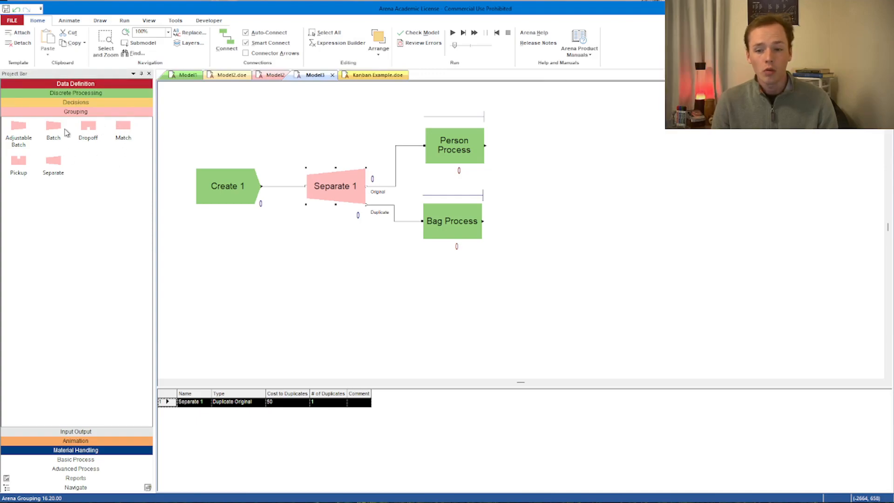
{"action": "left_click_drag", "start_coordinate": [48, 128], "coordinate": [571, 195]}
{"action": "double_click", "coordinate": [569, 191]}
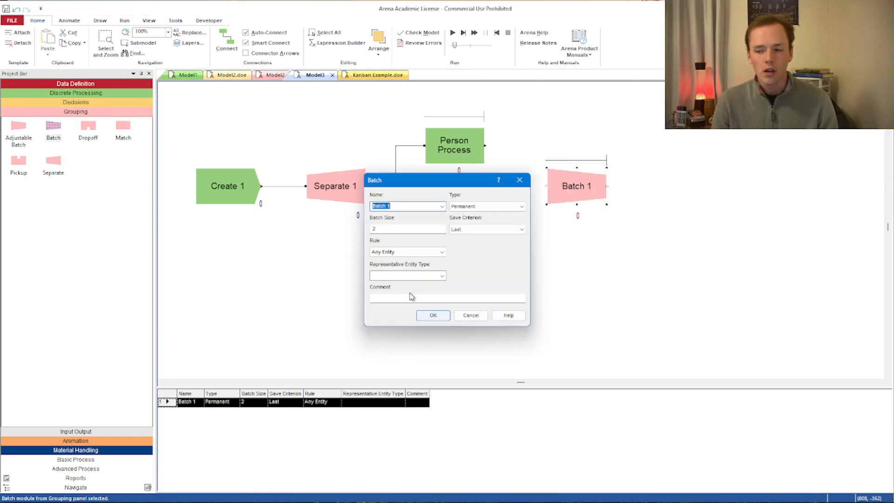
{"action": "left_click", "coordinate": [442, 251]}
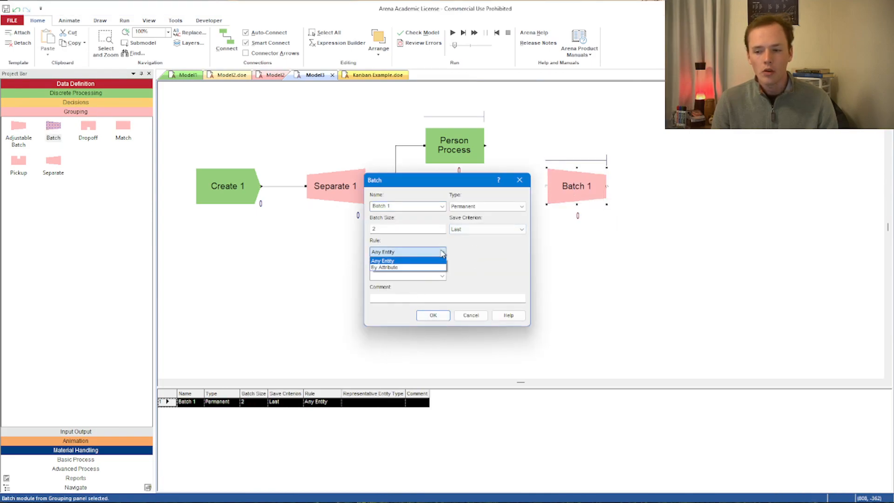
{"action": "left_click", "coordinate": [442, 251]}
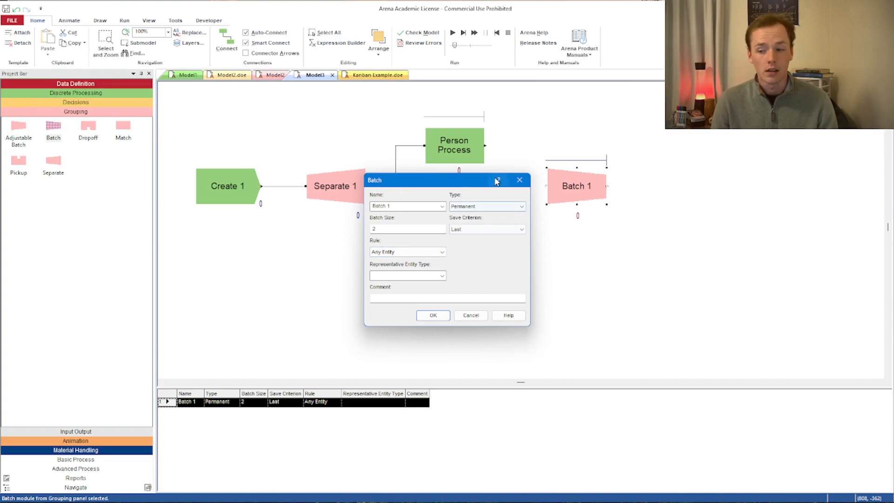
{"action": "left_click", "coordinate": [519, 181]}
Step: Connect the exits of Person Process and Bag Process to the entry of Batch 1
{"action": "left_click", "coordinate": [485, 146]}
{"action": "left_click", "coordinate": [546, 186]}
{"action": "left_click", "coordinate": [483, 220]}
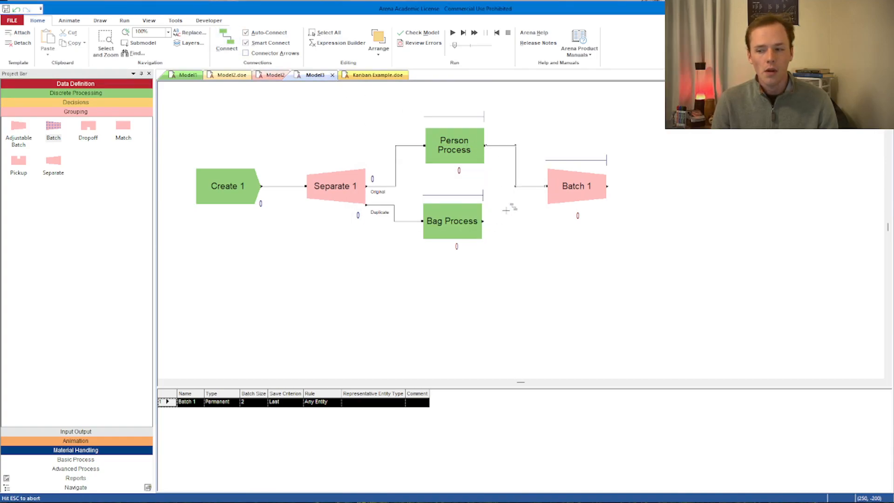
{"action": "left_click", "coordinate": [546, 186]}
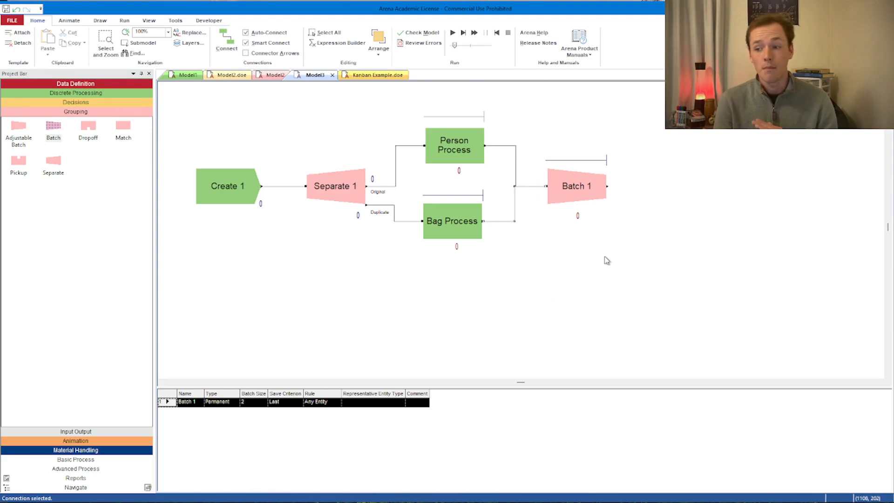
Step: Set Batch 1 to group entities By Attribute using Attribute 1
{"action": "double_click", "coordinate": [574, 196]}
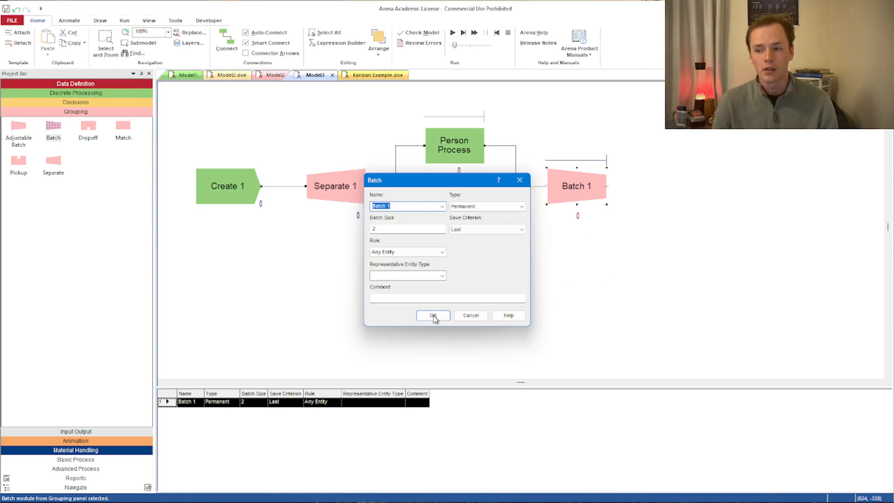
{"action": "left_click", "coordinate": [409, 253]}
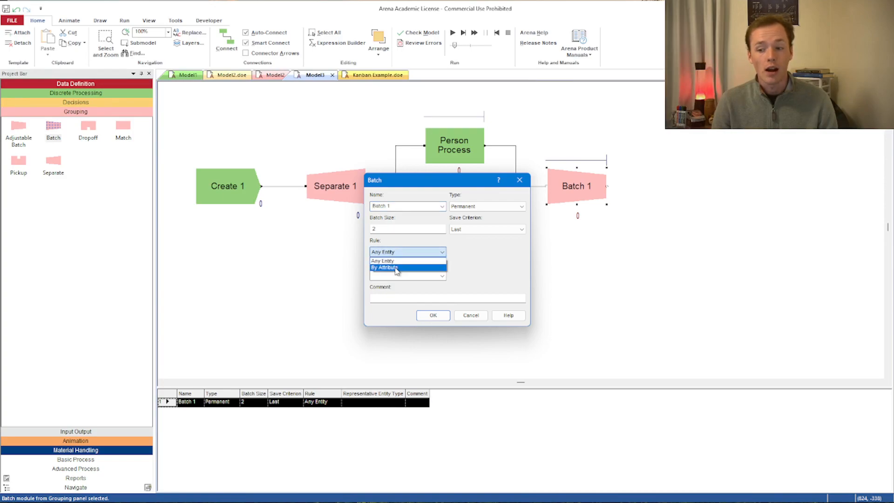
{"action": "left_click", "coordinate": [396, 267]}
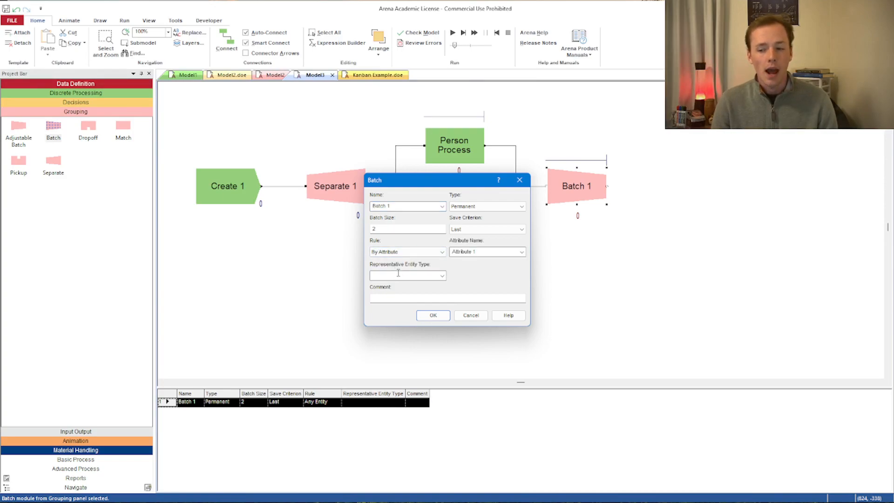
{"action": "left_click", "coordinate": [521, 254]}
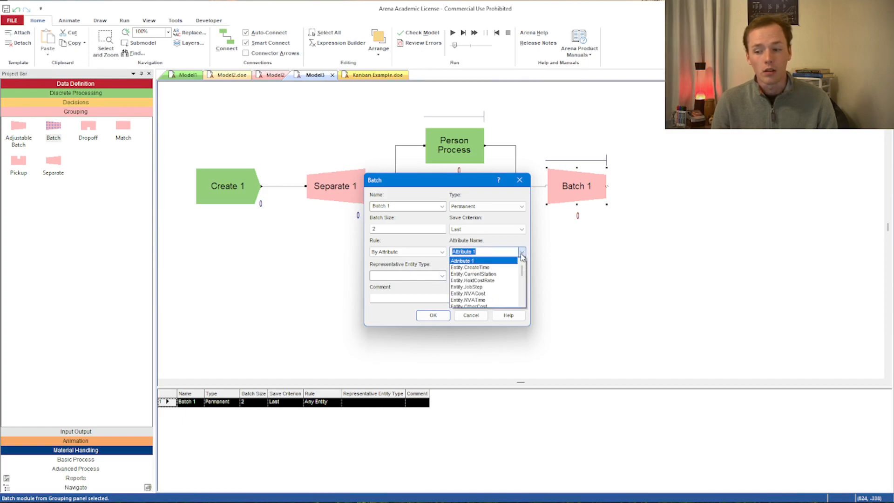
{"action": "scroll", "coordinate": [516, 270], "scroll_direction": "down", "scroll_amount": 5}
{"action": "scroll", "coordinate": [516, 270], "scroll_direction": "up", "scroll_amount": 5}
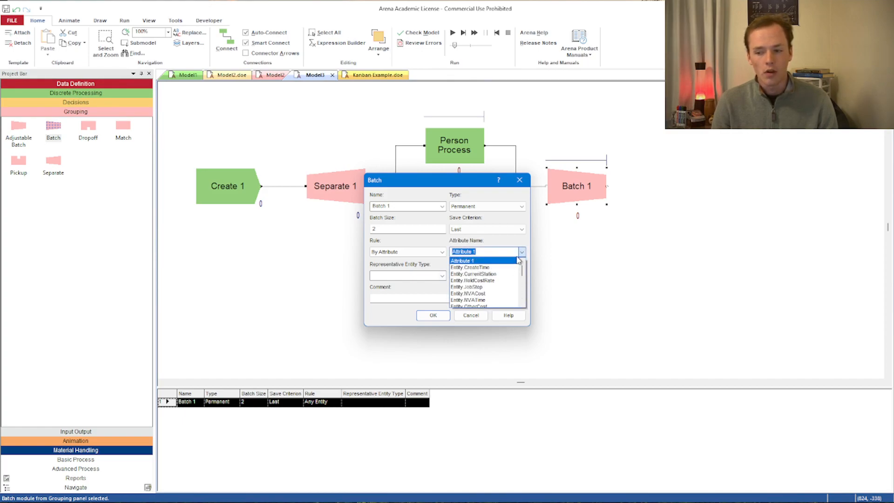
{"action": "left_click", "coordinate": [461, 261]}
{"action": "left_click", "coordinate": [443, 277]}
{"action": "left_click", "coordinate": [443, 276]}
{"action": "left_click", "coordinate": [432, 316]}
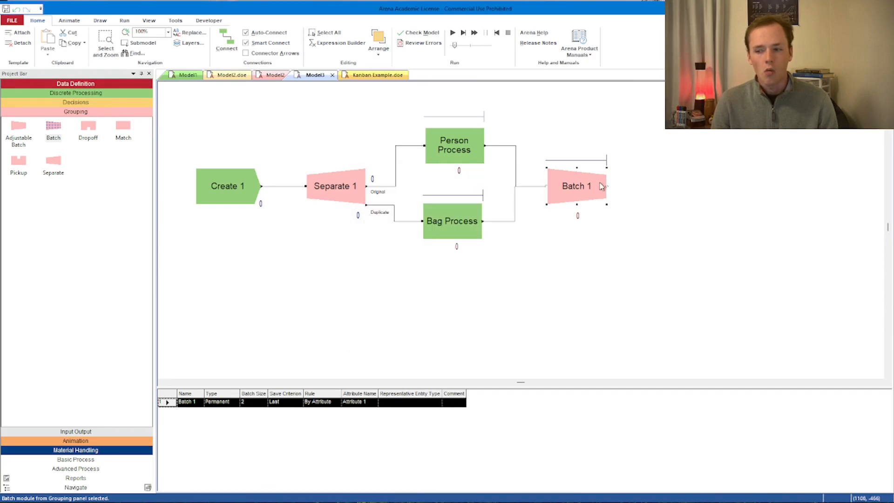
Step: Insert an Assign Attribute module between Create 1 and Separate 1
{"action": "left_click", "coordinate": [85, 94]}
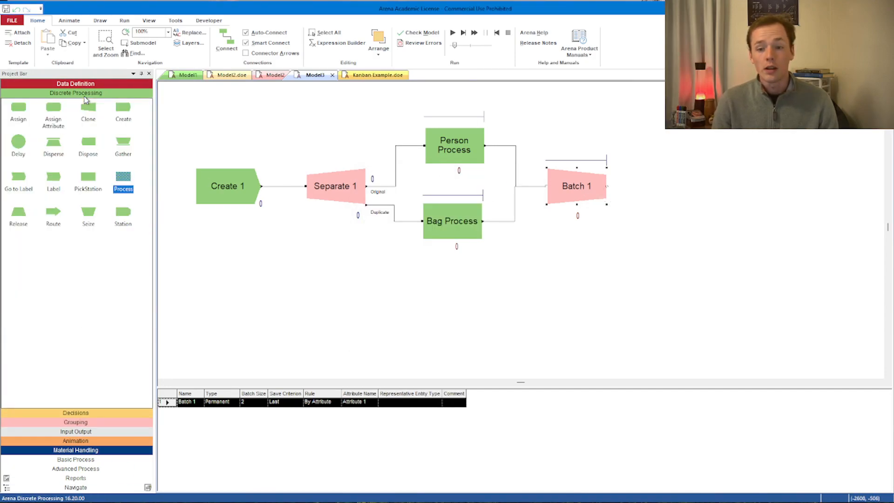
{"action": "left_click_drag", "start_coordinate": [19, 107], "coordinate": [6, 147]}
{"action": "left_click_drag", "start_coordinate": [54, 110], "coordinate": [188, 198]}
{"action": "left_click_drag", "start_coordinate": [297, 194], "coordinate": [254, 197]}
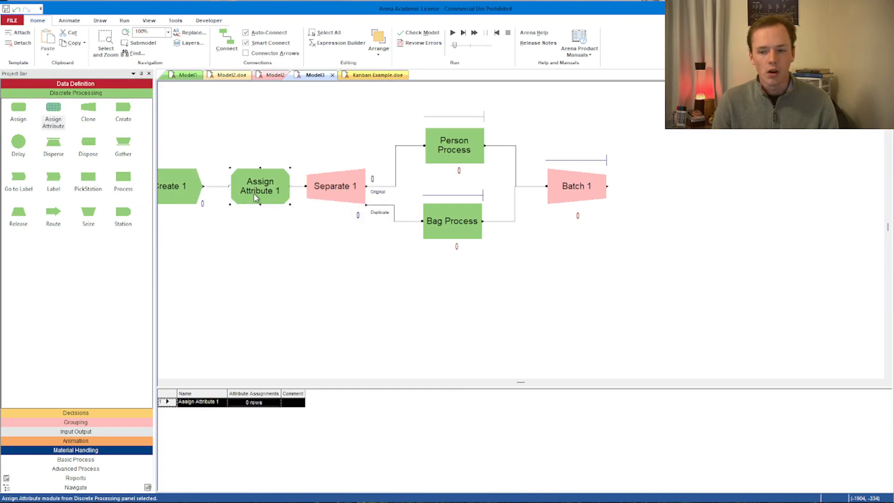
Step: Add an attribute assignment to the Assign Attribute module with Attribute 1 as its attribute
{"action": "double_click", "coordinate": [254, 197]}
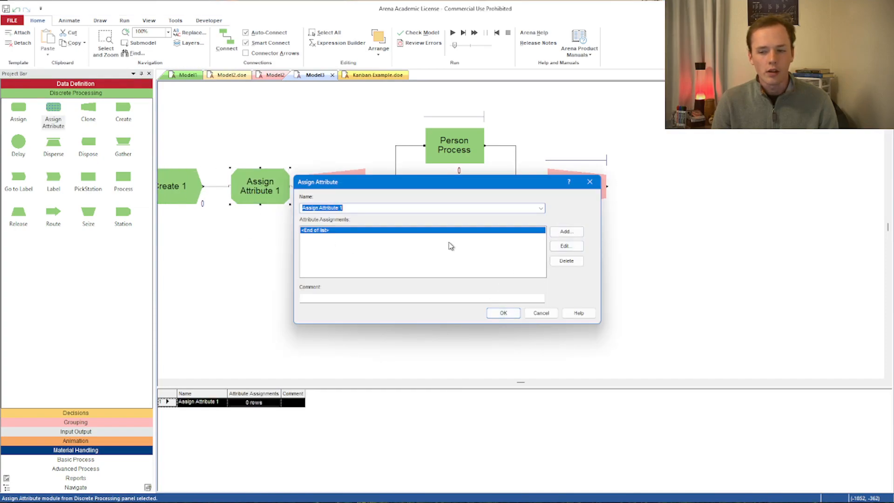
{"action": "left_click", "coordinate": [566, 232]}
{"action": "left_click", "coordinate": [407, 263]}
{"action": "left_click", "coordinate": [409, 264]}
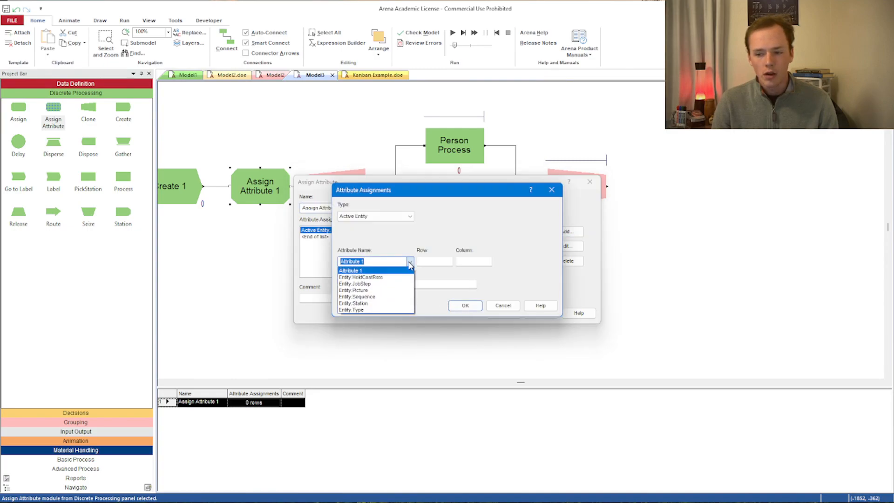
{"action": "left_click", "coordinate": [352, 271]}
{"action": "left_click", "coordinate": [400, 216]}
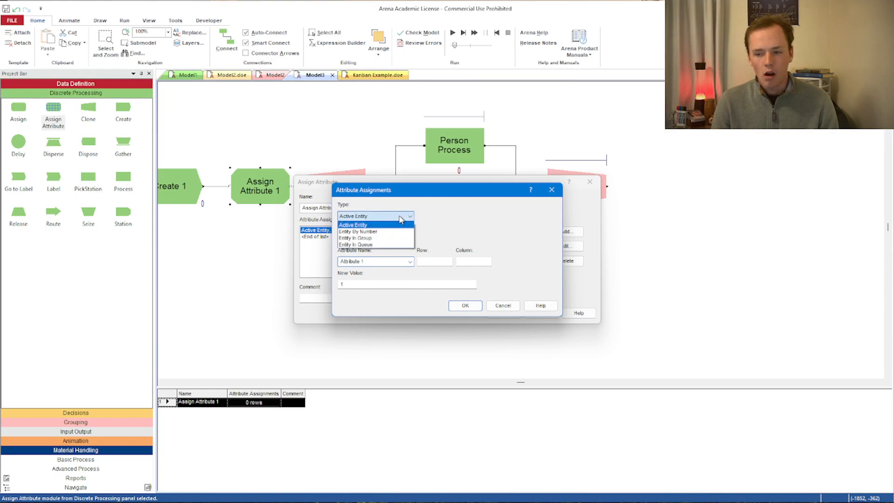
{"action": "left_click", "coordinate": [397, 231]}
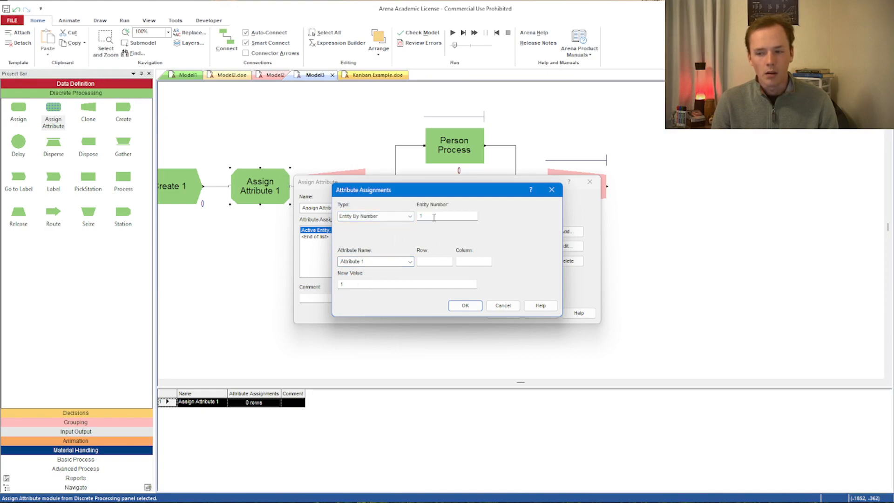
{"action": "left_click", "coordinate": [407, 261]}
{"action": "left_click", "coordinate": [404, 215]}
{"action": "left_click", "coordinate": [395, 225]}
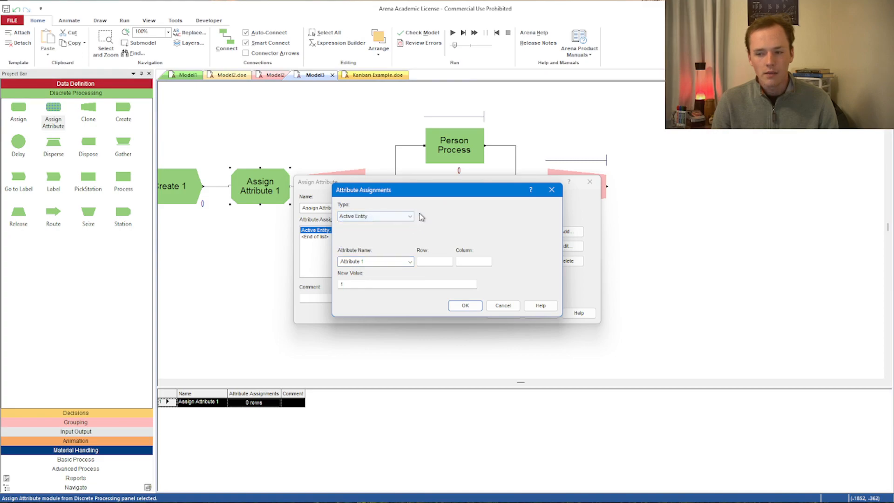
Step: Change the assignment's attribute name to ID_Num
{"action": "left_click", "coordinate": [410, 261]}
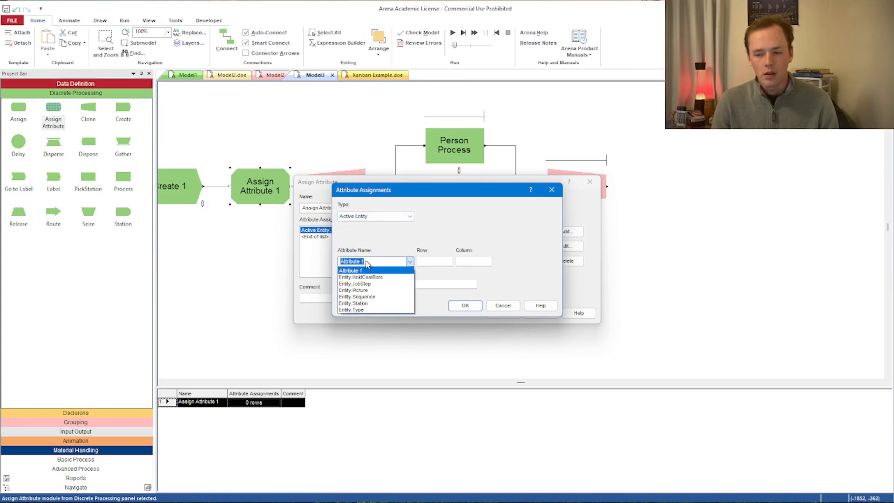
{"action": "left_click", "coordinate": [350, 261]}
{"action": "type", "text": "Num"}
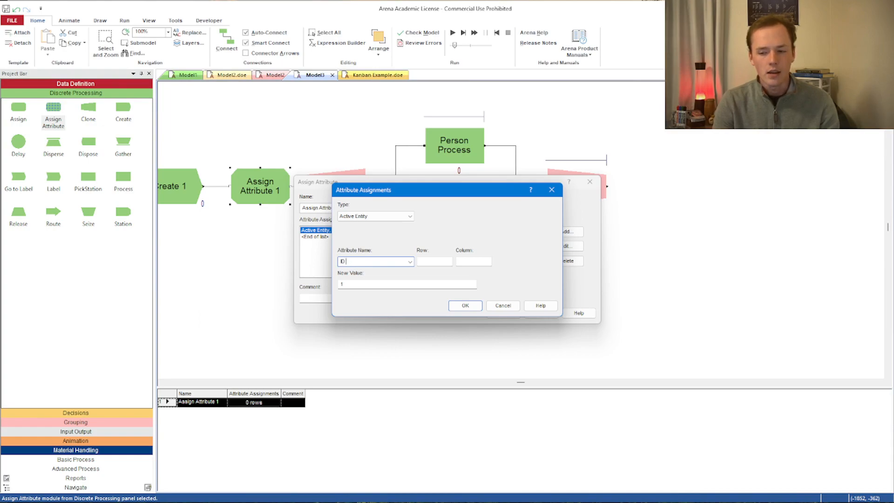
Step: Set the attribute's new value to the entity Number In expression for Entity 1 with the Expression Builder and accept the assignment
{"action": "left_click", "coordinate": [360, 284]}
{"action": "key", "text": "BackSpace"}
{"action": "right_click", "coordinate": [360, 285]}
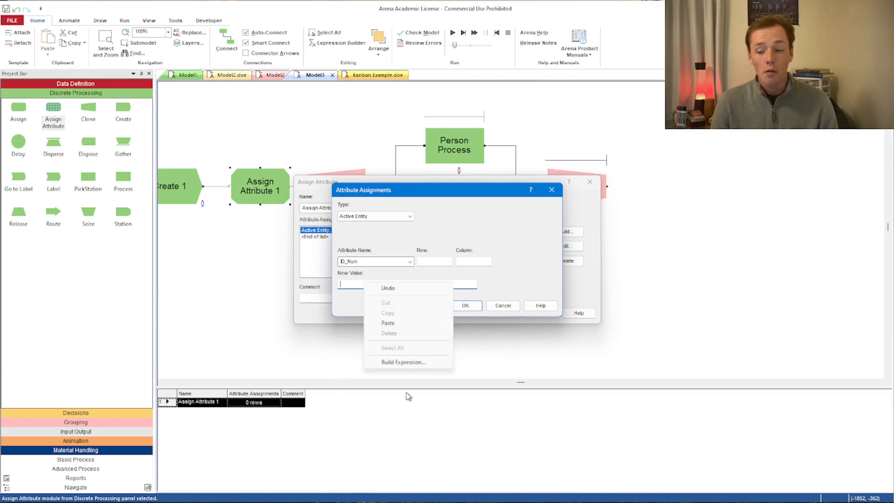
{"action": "left_click", "coordinate": [403, 362]}
{"action": "left_click", "coordinate": [361, 177]}
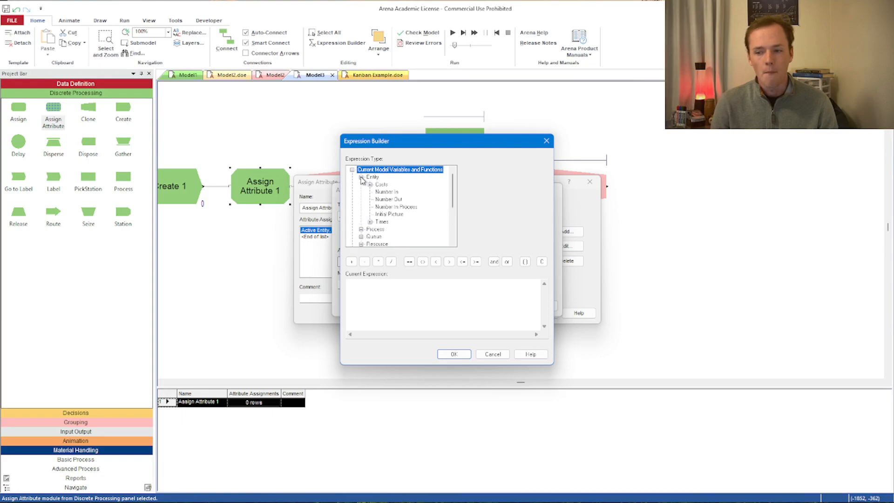
{"action": "left_click", "coordinate": [396, 195]}
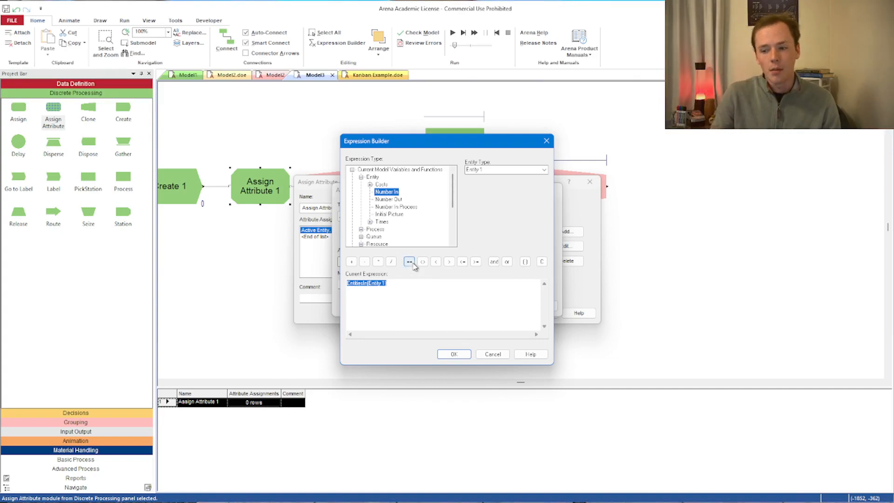
{"action": "left_click", "coordinate": [407, 295]}
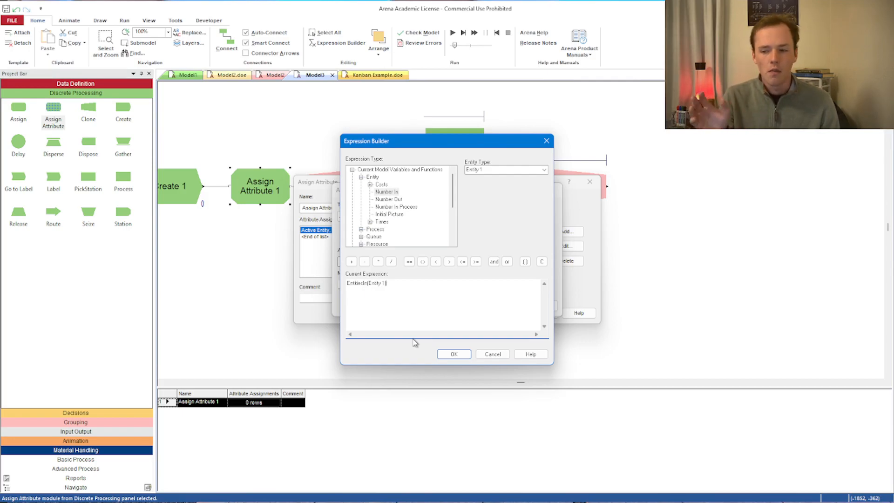
{"action": "left_click", "coordinate": [460, 357]}
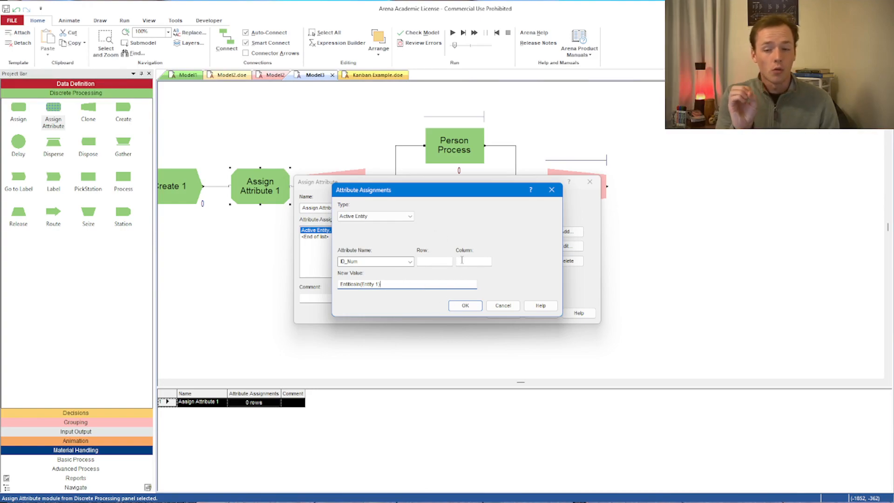
{"action": "left_click", "coordinate": [466, 307]}
{"action": "left_click", "coordinate": [502, 313]}
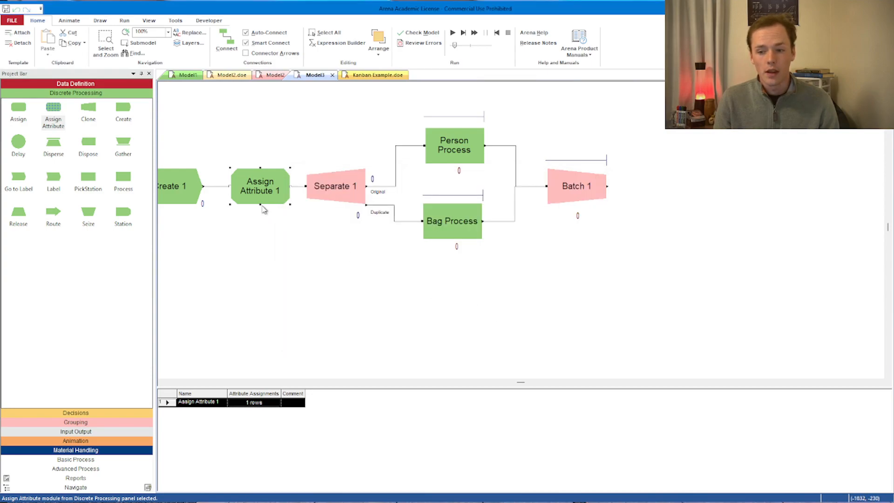
Step: Rename the Assign Attribute module as Assign ID
{"action": "double_click", "coordinate": [263, 192]}
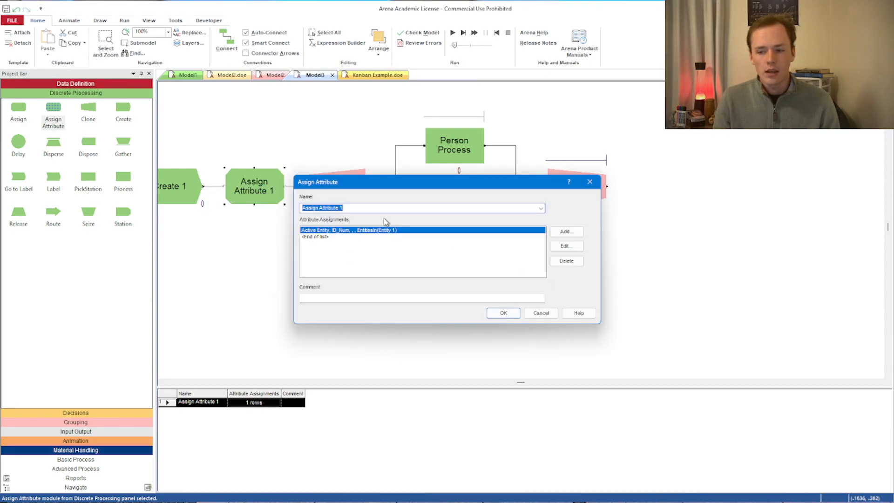
{"action": "left_click", "coordinate": [353, 205]}
{"action": "type", "text": "ID"}
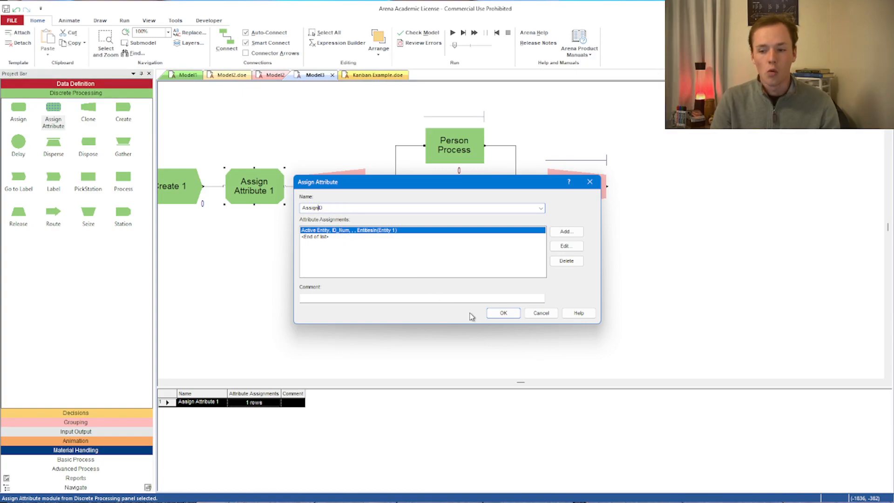
{"action": "left_click", "coordinate": [516, 316]}
Step: Set the Batch 1 module to batch by the ID_Num attribute, keeping its type Permanent, and accept the settings
{"action": "double_click", "coordinate": [577, 185]}
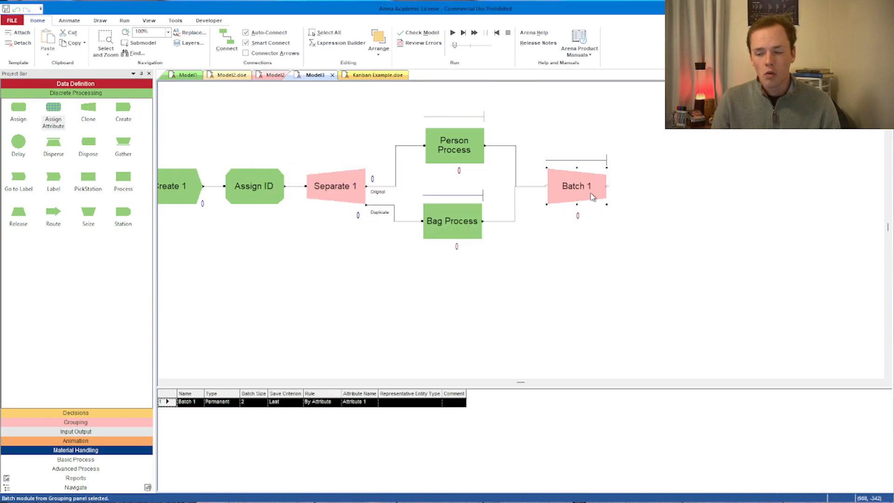
{"action": "left_click", "coordinate": [440, 251]}
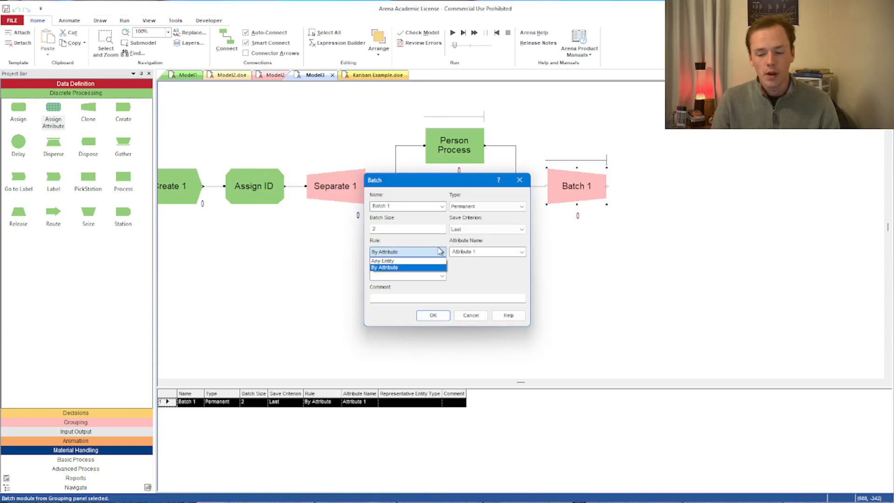
{"action": "left_click", "coordinate": [431, 269]}
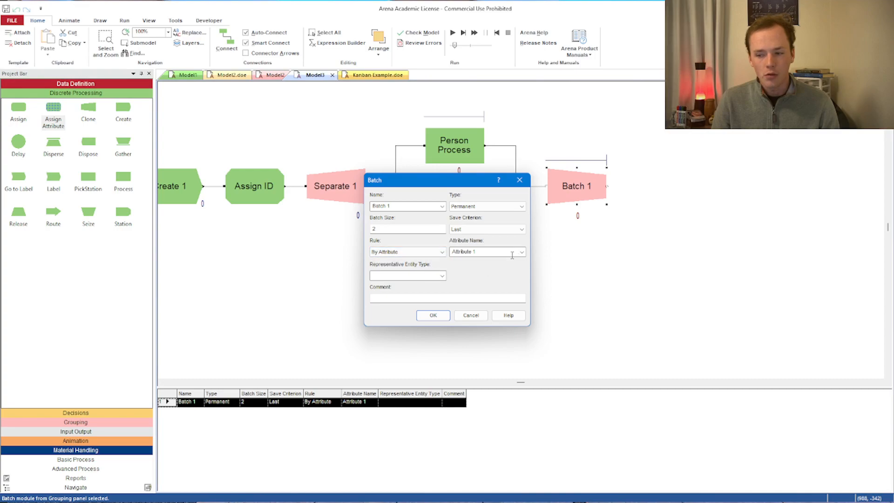
{"action": "left_click", "coordinate": [522, 252]}
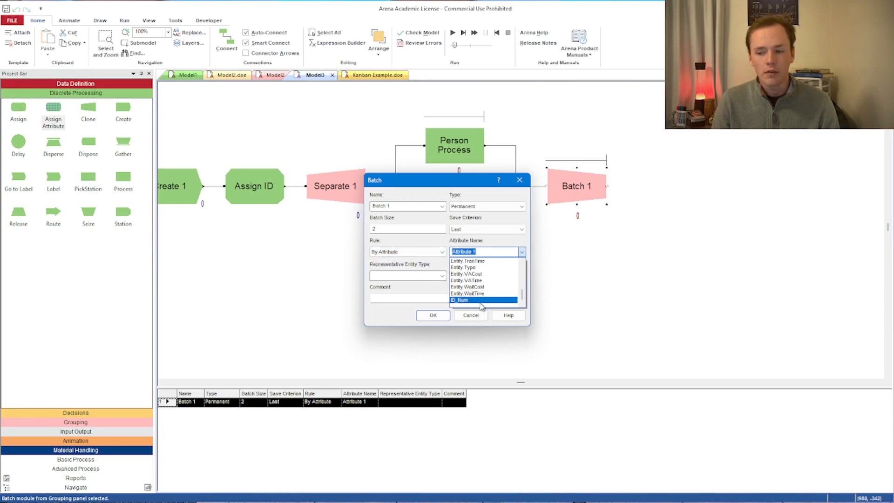
{"action": "left_click", "coordinate": [482, 302]}
{"action": "left_click", "coordinate": [441, 276]}
{"action": "left_click", "coordinate": [442, 276]}
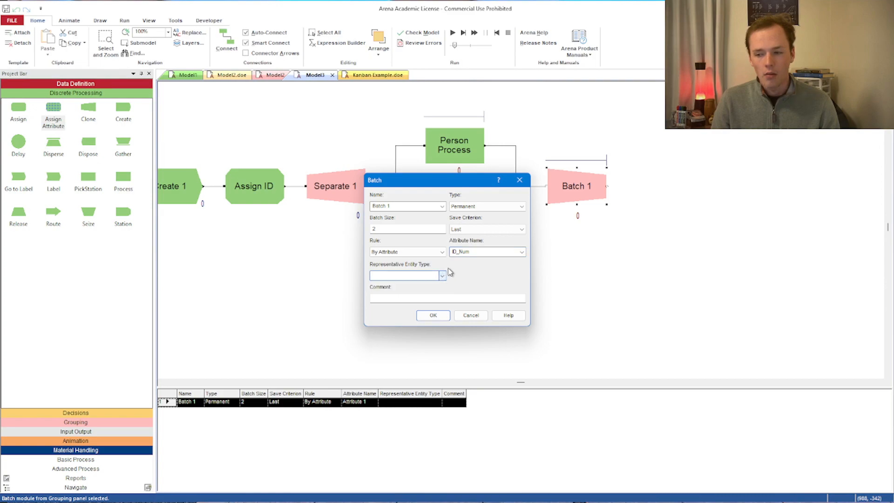
{"action": "left_click", "coordinate": [484, 209]}
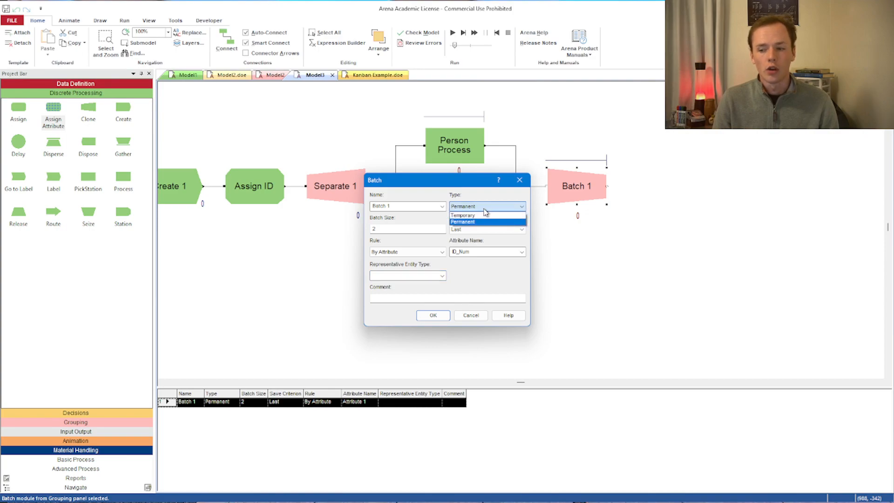
{"action": "left_click", "coordinate": [485, 210]}
{"action": "left_click", "coordinate": [433, 316]}
Step: Add a Dispose module after Batch 1, connect Batch 1 to it, and roughly align it with the batch
{"action": "left_click_drag", "start_coordinate": [584, 198], "coordinate": [587, 198]}
{"action": "left_click", "coordinate": [663, 267]}
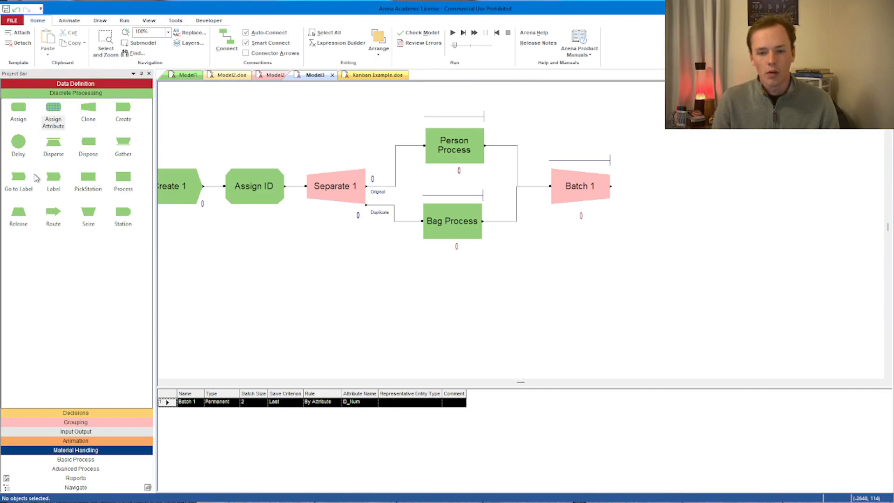
{"action": "left_click_drag", "start_coordinate": [87, 148], "coordinate": [660, 202]}
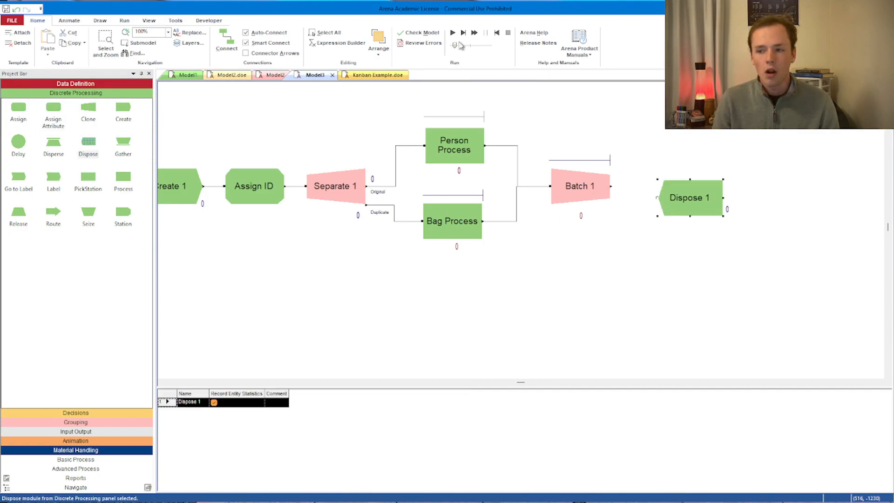
{"action": "left_click", "coordinate": [611, 186]}
{"action": "left_click", "coordinate": [657, 198]}
{"action": "left_click_drag", "start_coordinate": [678, 203], "coordinate": [664, 186]}
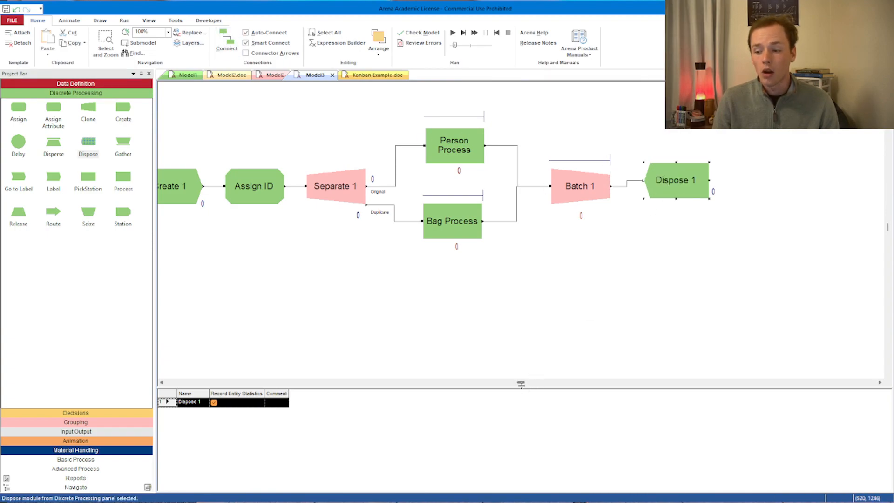
Step: Run the model and slow the animation to its lowest speed
{"action": "left_click_drag", "start_coordinate": [516, 386], "coordinate": [514, 383]}
{"action": "scroll", "coordinate": [586, 374], "scroll_direction": "up", "scroll_amount": 3}
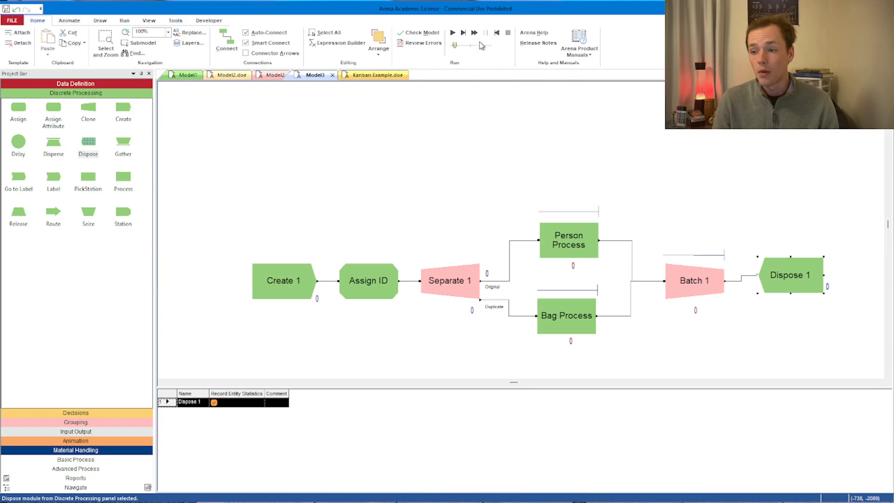
{"action": "left_click", "coordinate": [452, 32]}
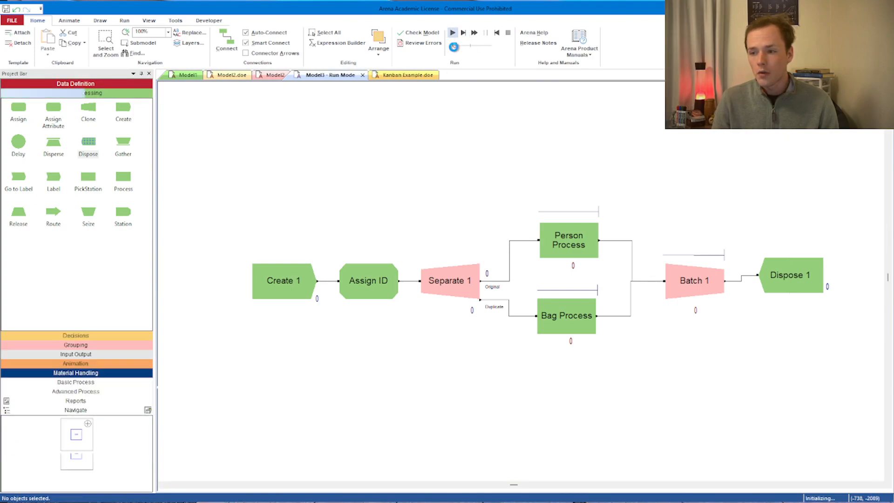
{"action": "left_click_drag", "start_coordinate": [454, 48], "coordinate": [450, 47]}
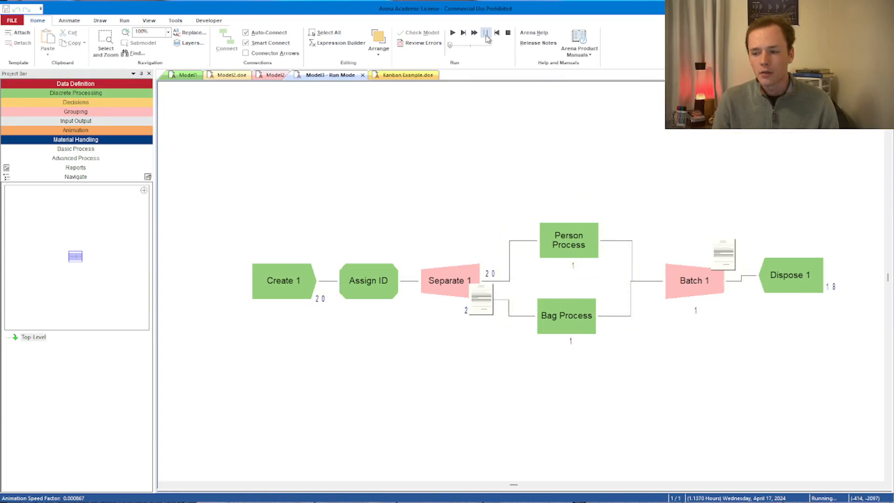
Step: Pause the run and examine the user-defined ID_Num attribute of the entity near the Bag Process, then close its summary
{"action": "left_click", "coordinate": [486, 37]}
{"action": "left_click", "coordinate": [601, 288]}
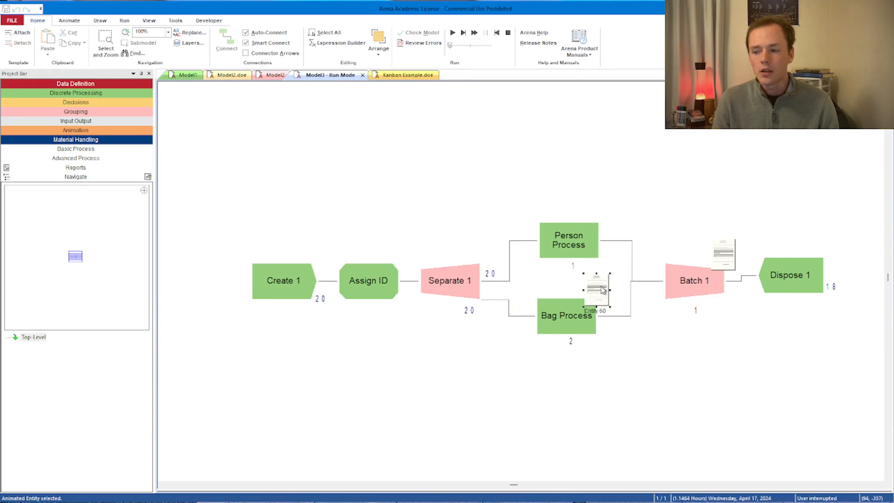
{"action": "double_click", "coordinate": [600, 290]}
{"action": "scroll", "coordinate": [433, 280], "scroll_direction": "down", "scroll_amount": 1}
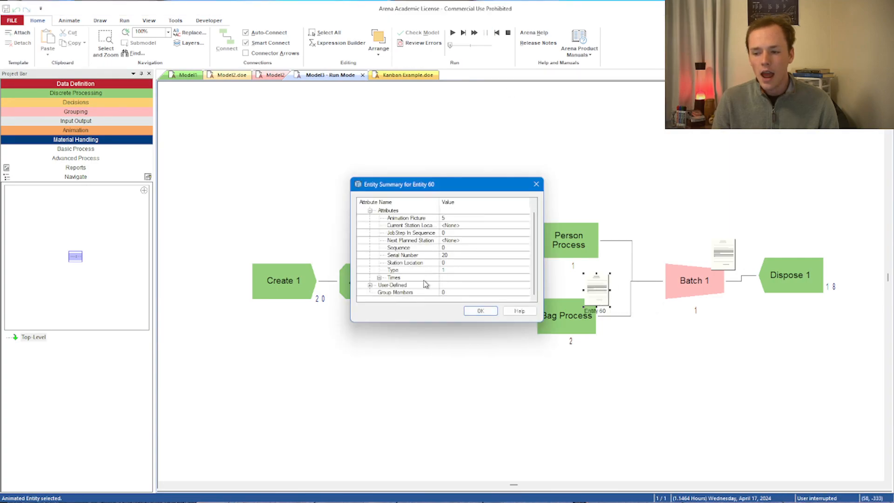
{"action": "left_click", "coordinate": [369, 285]}
{"action": "scroll", "coordinate": [421, 297], "scroll_direction": "down", "scroll_amount": 1}
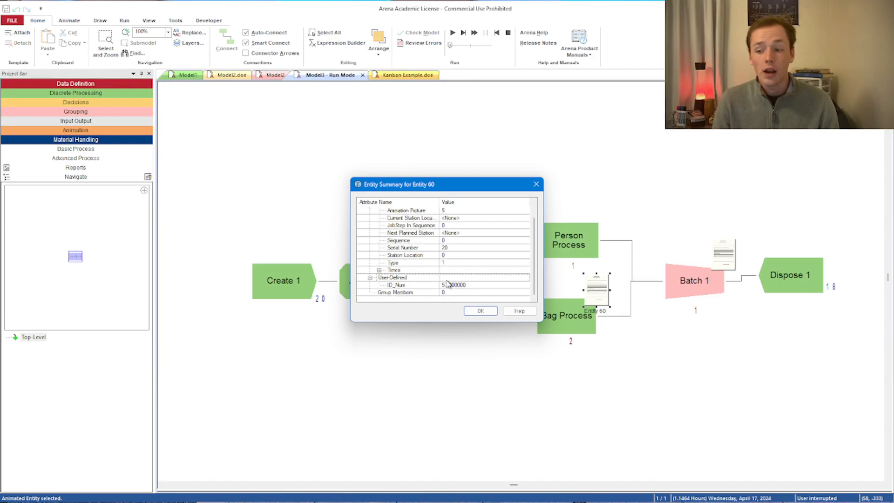
{"action": "left_click", "coordinate": [480, 310]}
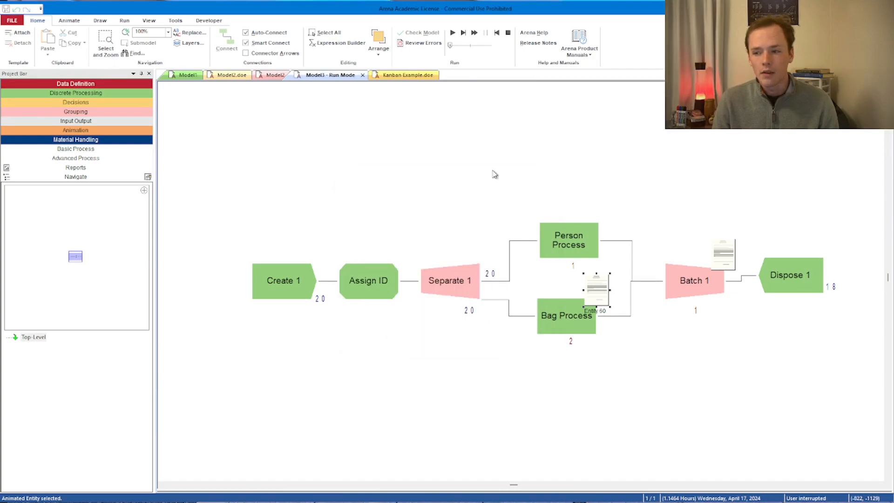
Step: Resume the run and examine the ID_Num attribute of the entity waiting at Batch 1
{"action": "left_click", "coordinate": [453, 33]}
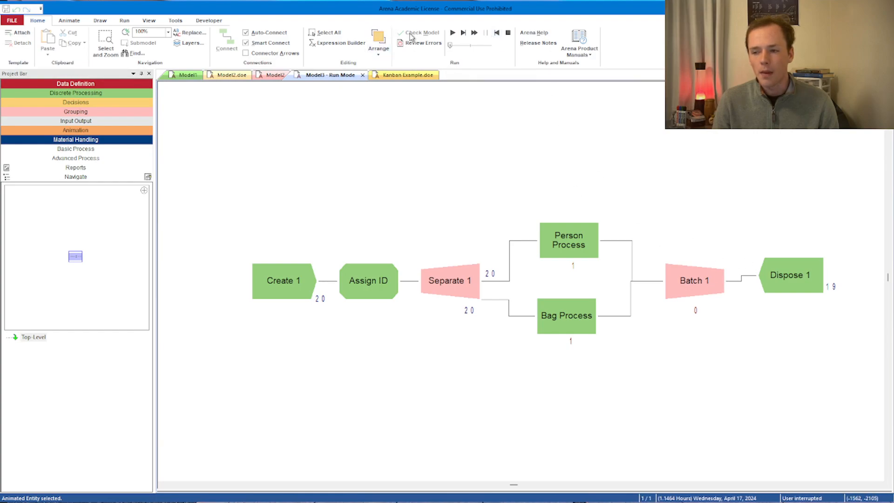
{"action": "left_click", "coordinate": [452, 34]}
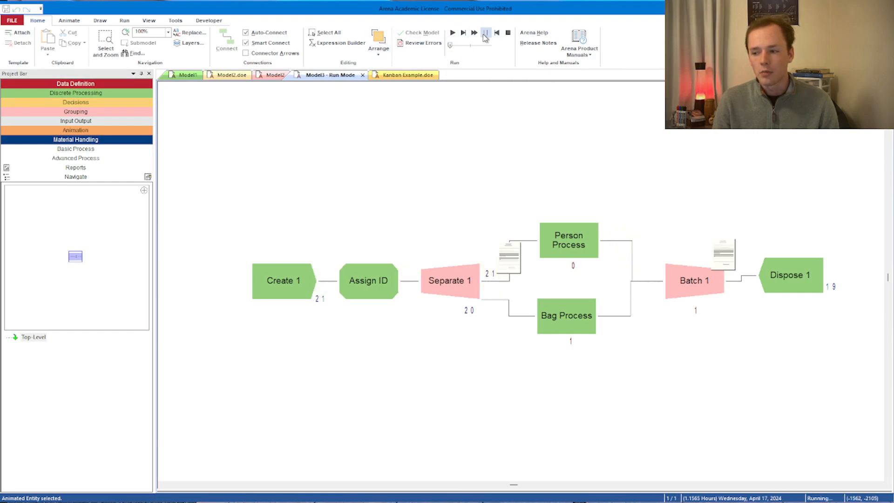
{"action": "double_click", "coordinate": [723, 259]}
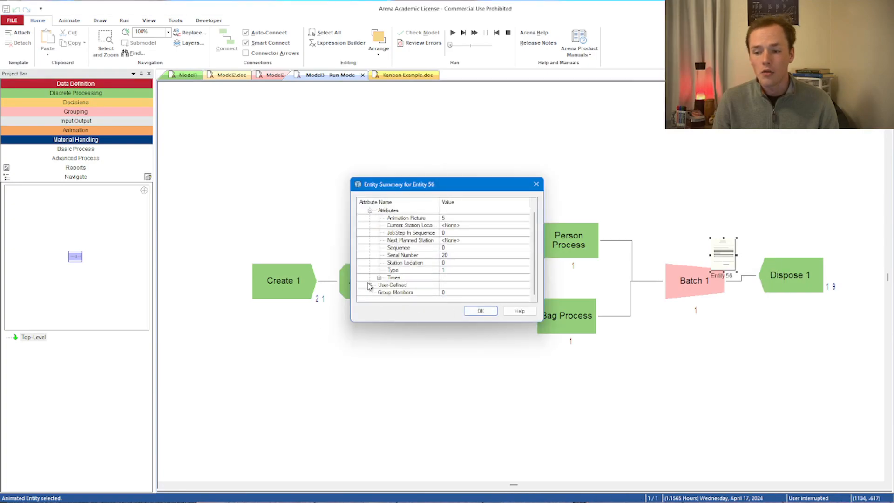
{"action": "left_click", "coordinate": [368, 286]}
{"action": "left_click", "coordinate": [446, 285]}
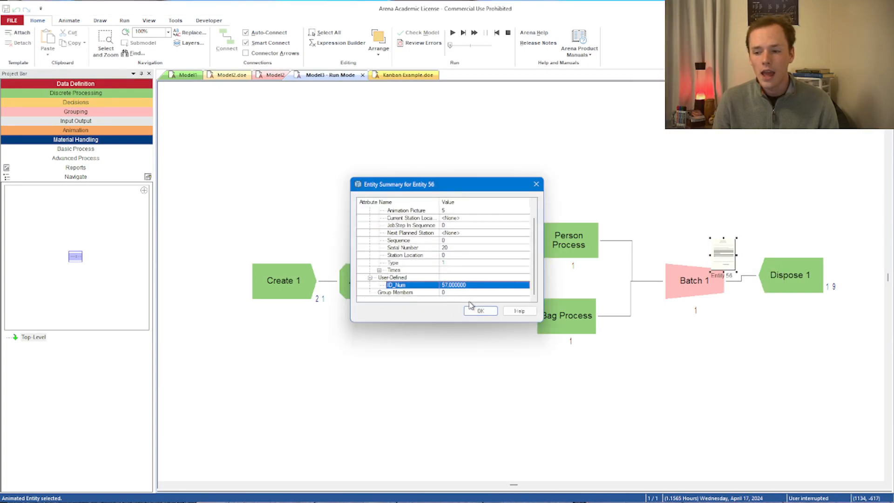
{"action": "left_click", "coordinate": [480, 311]}
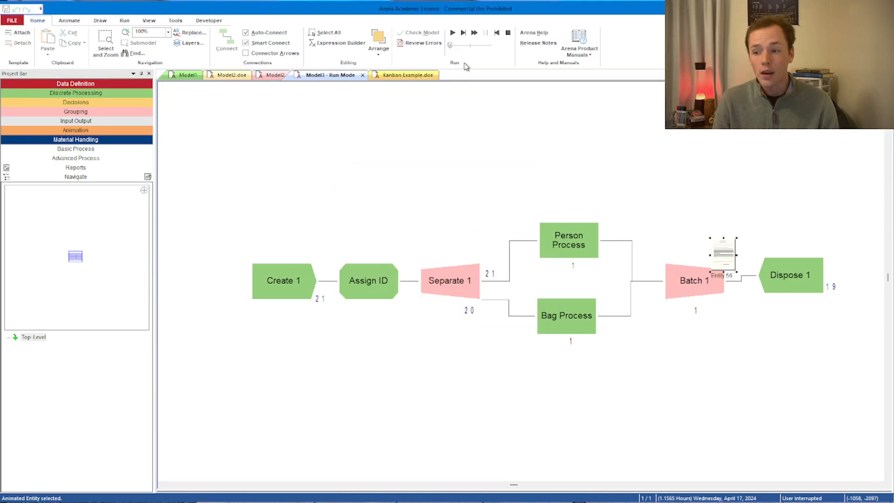
Step: Continue the run until a second entity waits at Batch 1 and examine that entity's ID_Num attribute
{"action": "left_click", "coordinate": [452, 33]}
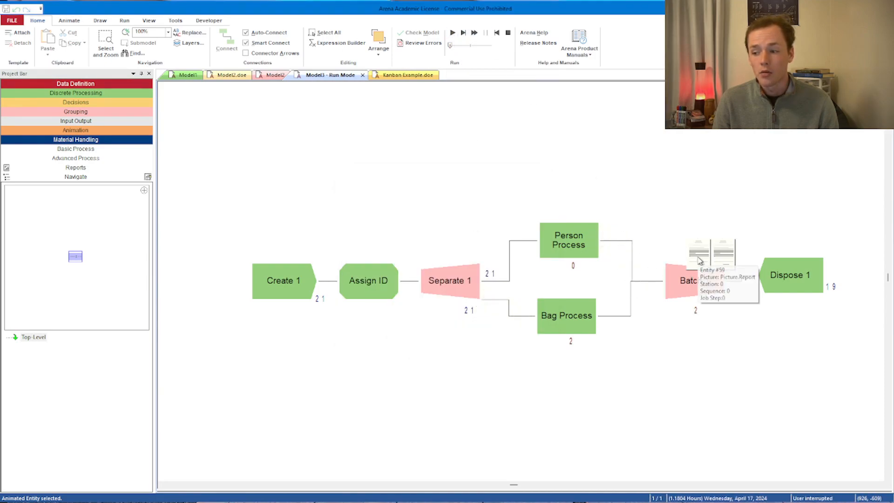
{"action": "double_click", "coordinate": [699, 261]}
{"action": "left_click", "coordinate": [370, 285]}
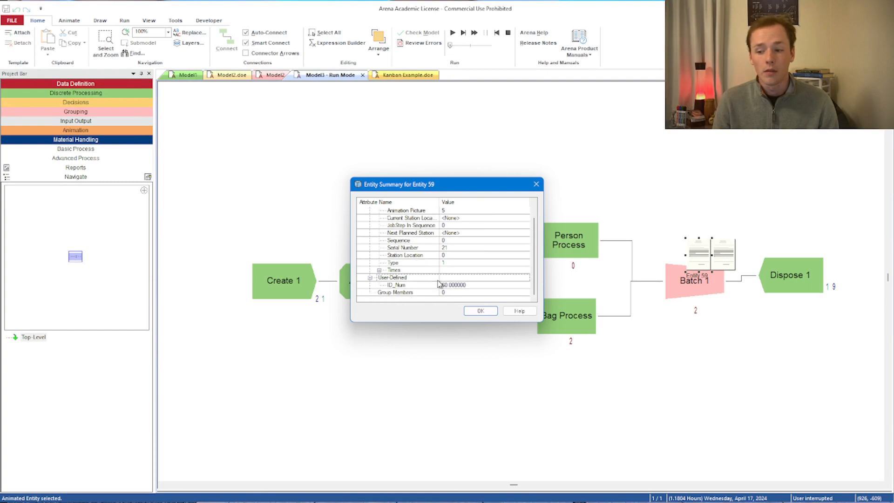
{"action": "left_click", "coordinate": [480, 310]}
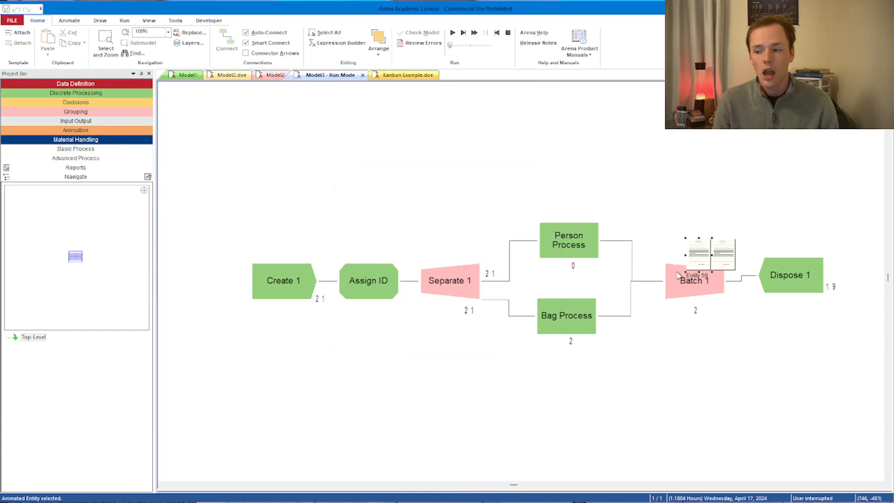
{"action": "left_click", "coordinate": [699, 247]}
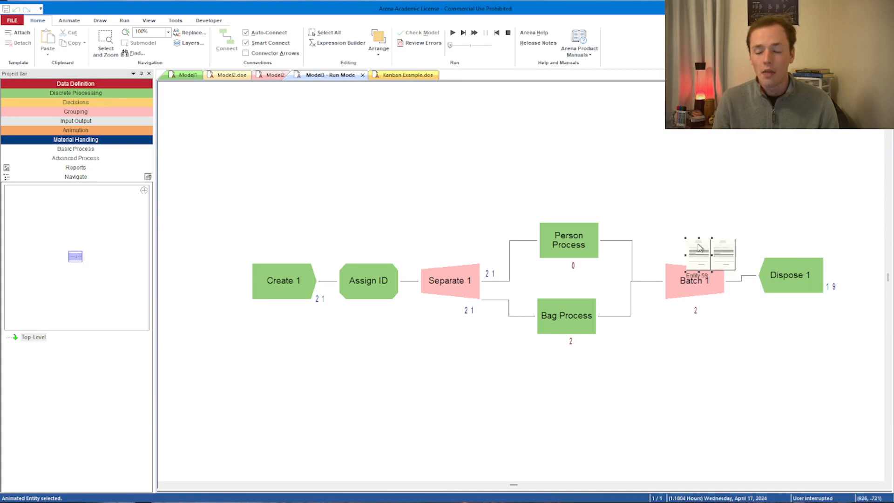
Step: Run the simulation further in stages to watch the entities being matched and batched, and end the run
{"action": "left_click", "coordinate": [451, 35]}
{"action": "left_click", "coordinate": [486, 35]}
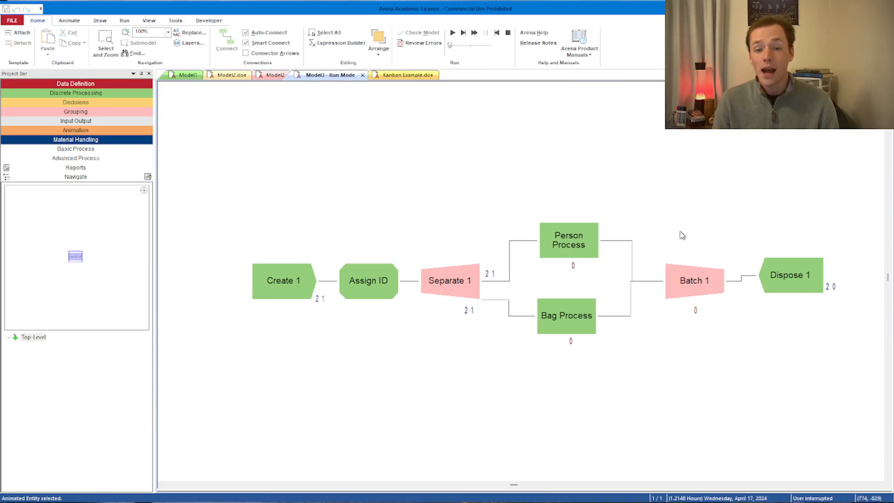
{"action": "left_click", "coordinate": [454, 34]}
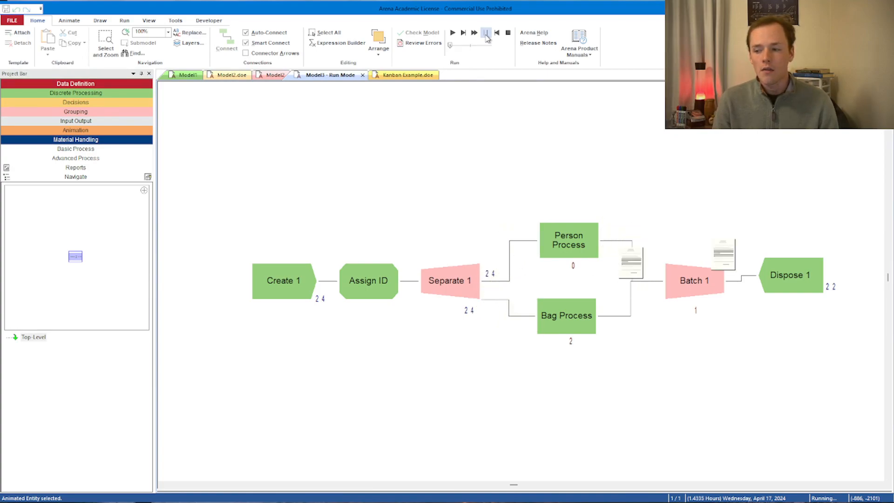
{"action": "left_click", "coordinate": [486, 34]}
{"action": "left_click", "coordinate": [508, 33]}
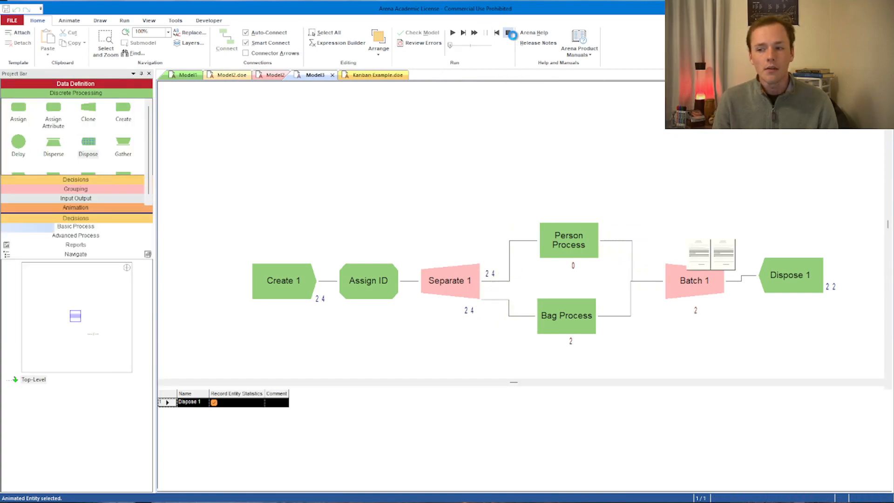
Step: Replace the Batch 1 module with a Match module between the two processes and Dispose 1
{"action": "left_click", "coordinate": [673, 282]}
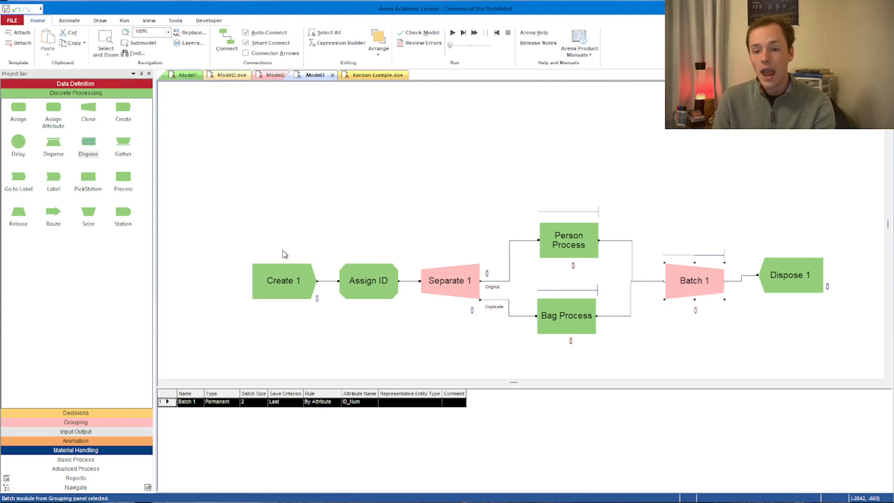
{"action": "key", "text": "Delete"}
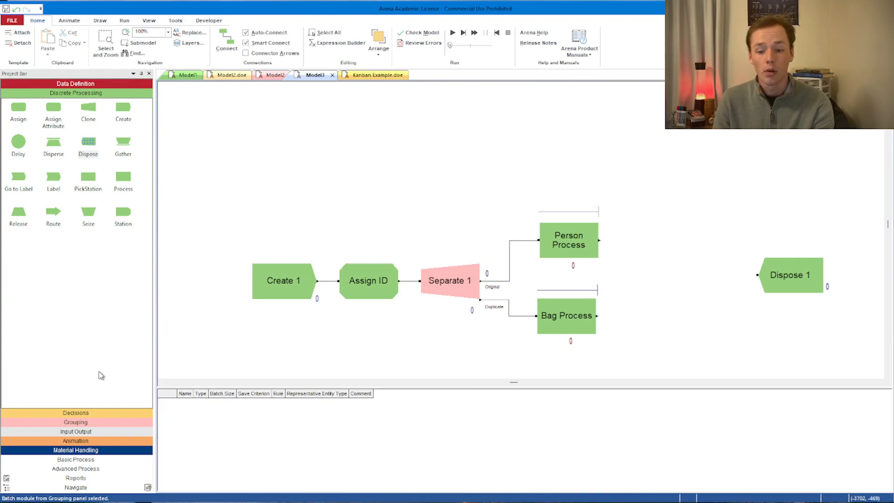
{"action": "left_click", "coordinate": [90, 424]}
{"action": "left_click_drag", "start_coordinate": [132, 135], "coordinate": [666, 283]}
Step: Set Match 1 to match based on the ID_Num attribute with No Batch as the action after matching, and accept
{"action": "double_click", "coordinate": [671, 284]}
{"action": "left_click", "coordinate": [438, 228]}
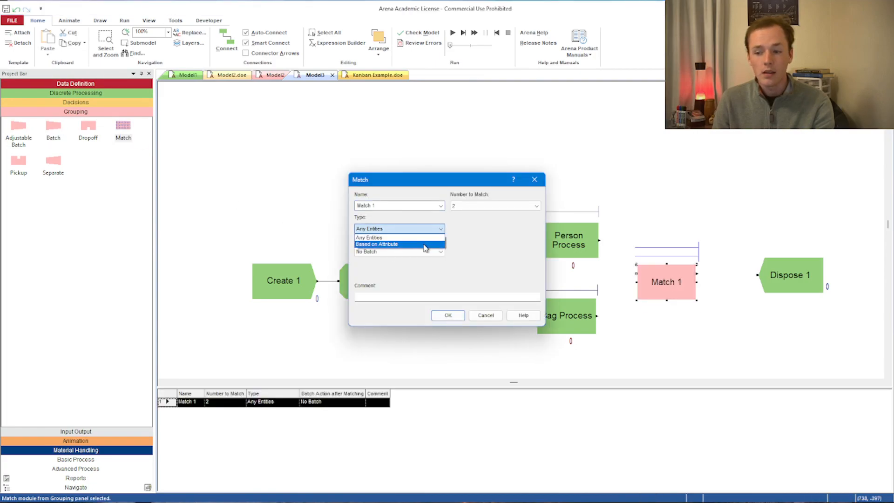
{"action": "left_click", "coordinate": [425, 244]}
{"action": "left_click", "coordinate": [536, 229]}
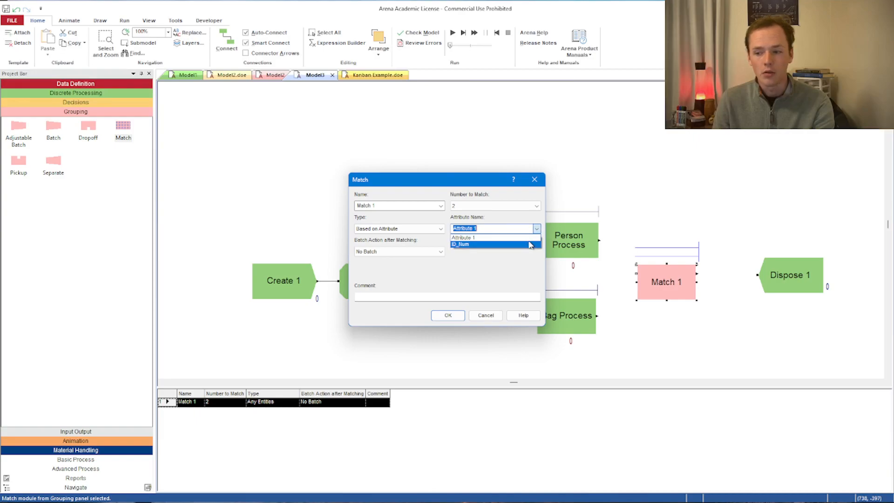
{"action": "left_click", "coordinate": [528, 243]}
{"action": "left_click", "coordinate": [438, 253]}
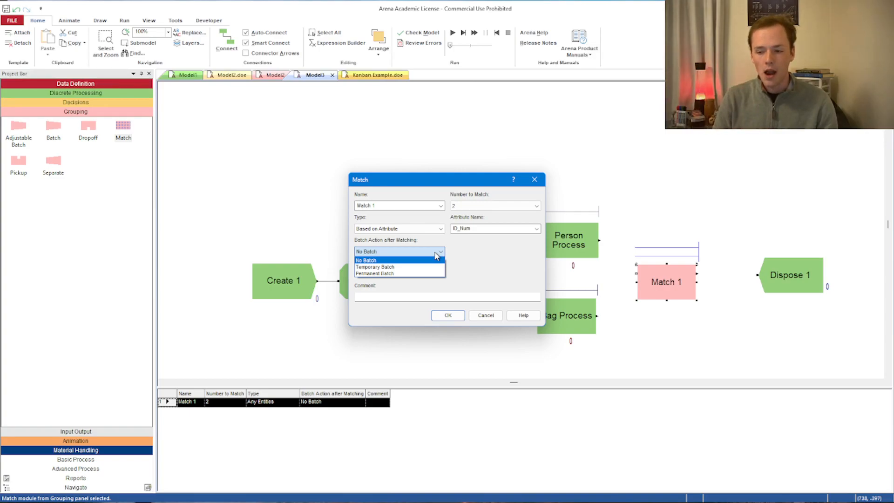
{"action": "left_click", "coordinate": [413, 260]}
{"action": "left_click", "coordinate": [447, 315]}
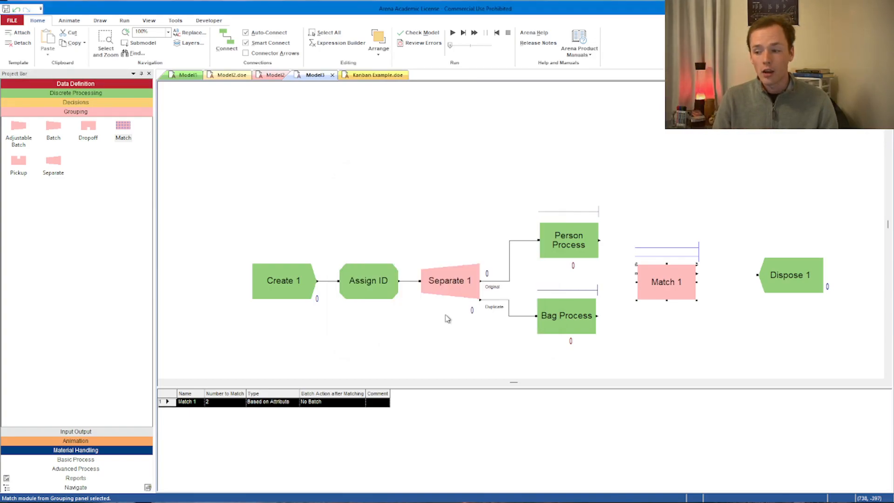
{"action": "left_click", "coordinate": [230, 41]}
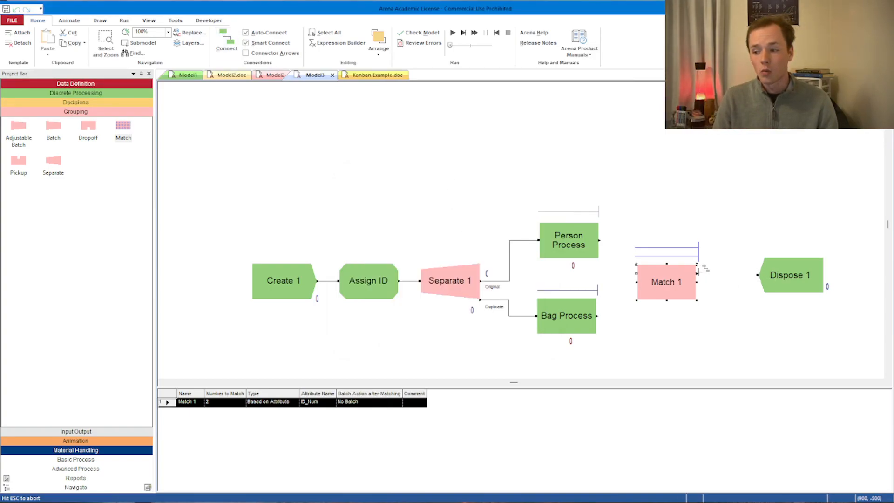
{"action": "left_click", "coordinate": [226, 42]}
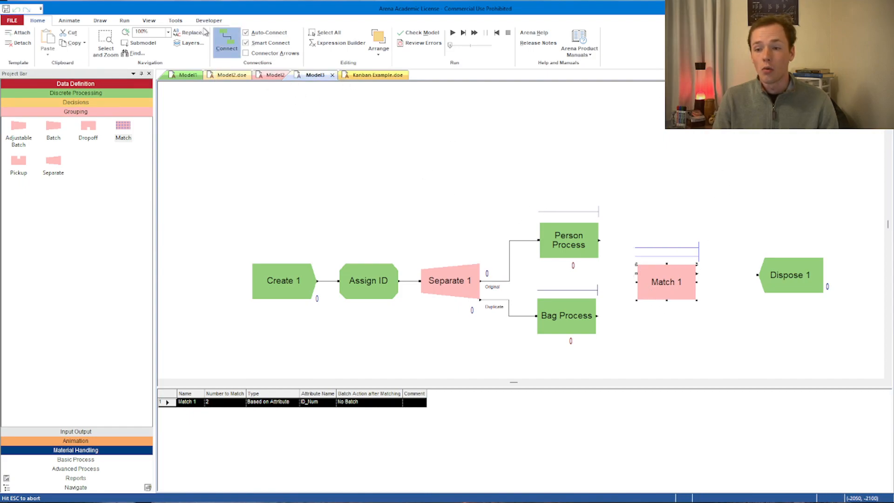
{"action": "key", "text": "Escape"}
Step: Set Match 1 to form a Permanent Batch after matching, with save criterion First and 2 as the number to match, and accept
{"action": "double_click", "coordinate": [666, 282]}
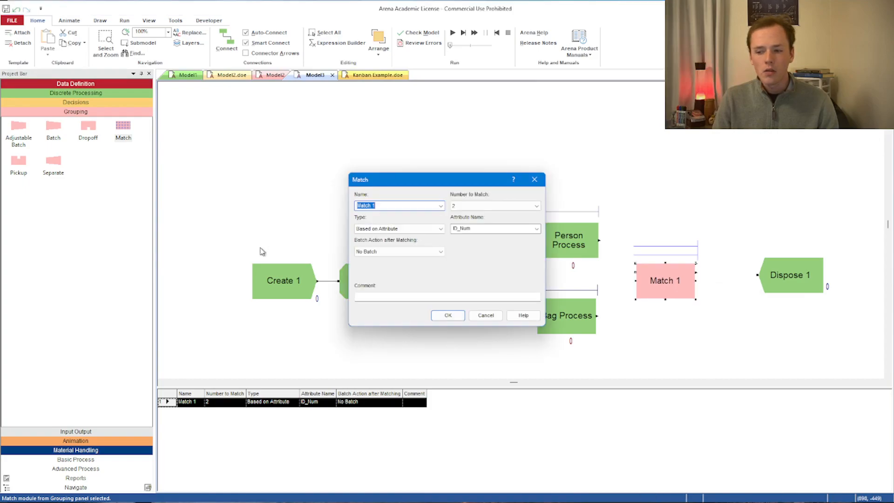
{"action": "left_click", "coordinate": [437, 254]}
{"action": "left_click", "coordinate": [409, 272]}
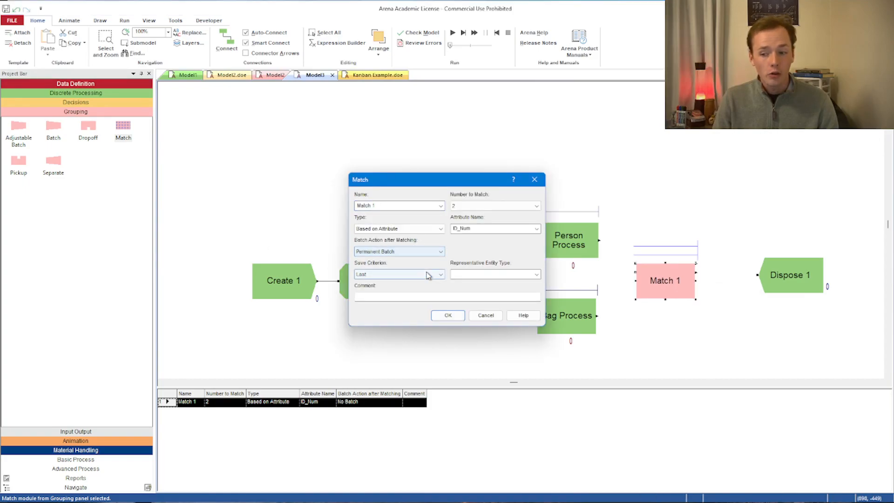
{"action": "left_click", "coordinate": [418, 273]}
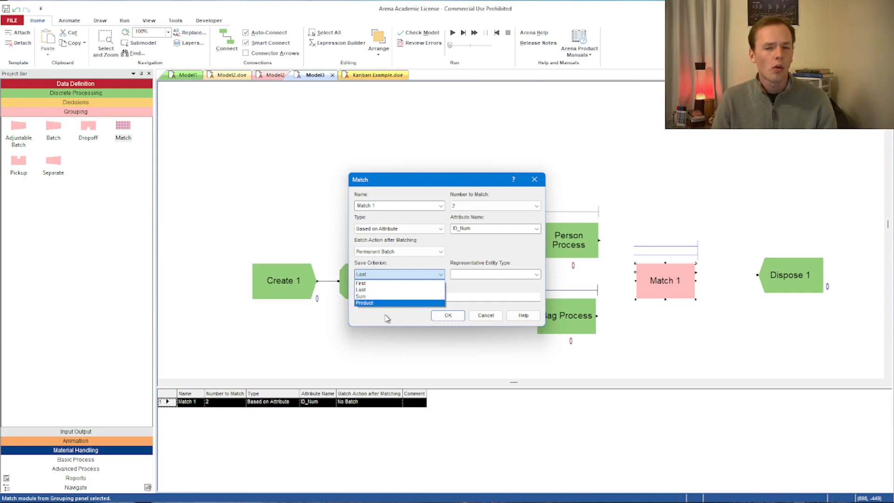
{"action": "left_click", "coordinate": [376, 283]}
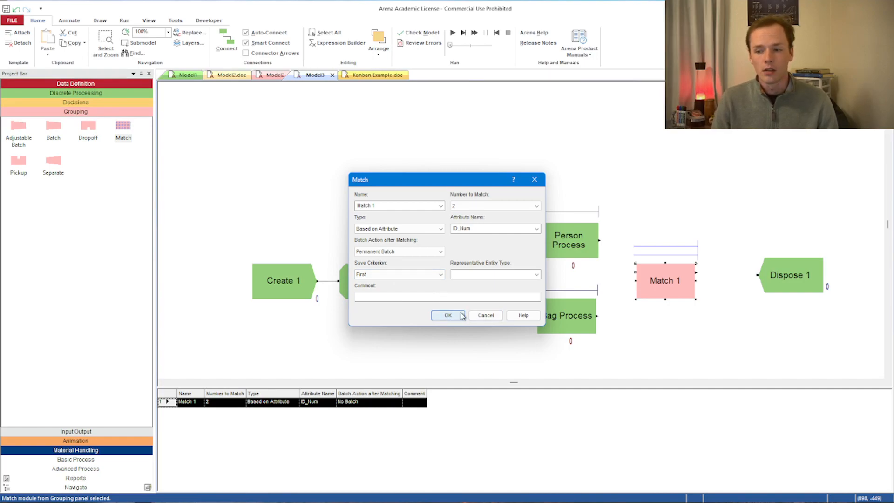
{"action": "left_click", "coordinate": [537, 208]}
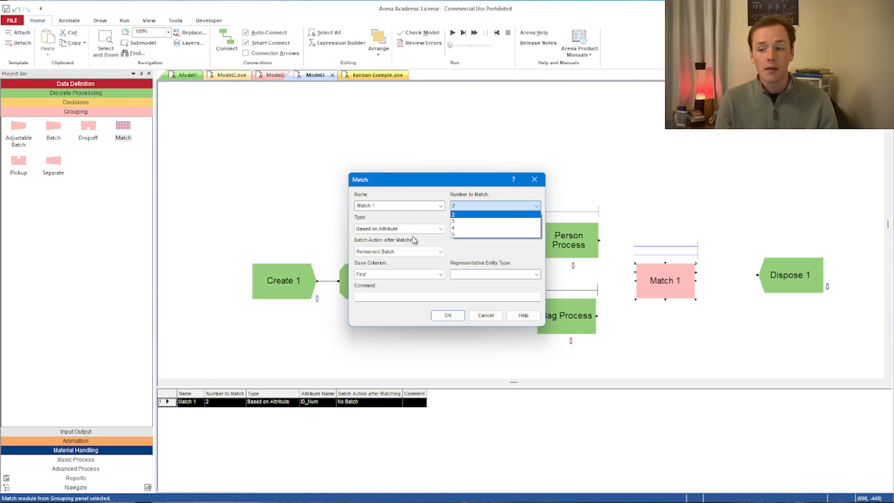
{"action": "left_click", "coordinate": [469, 215]}
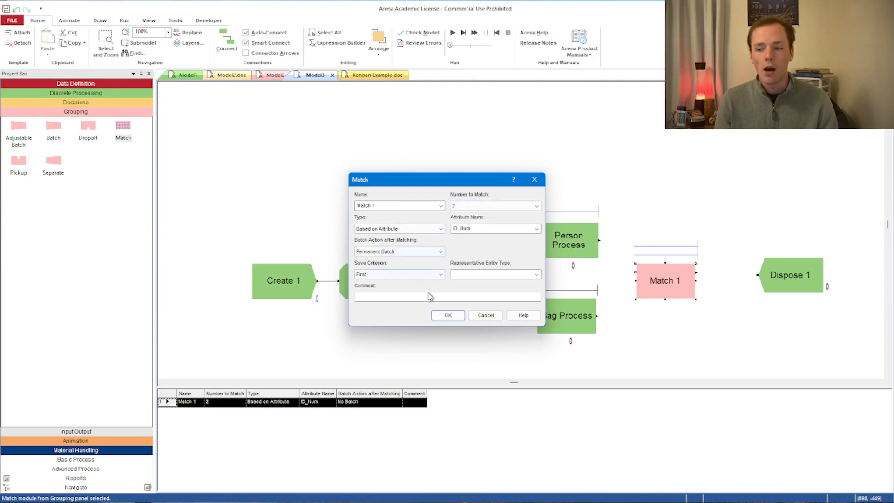
{"action": "left_click", "coordinate": [447, 315]}
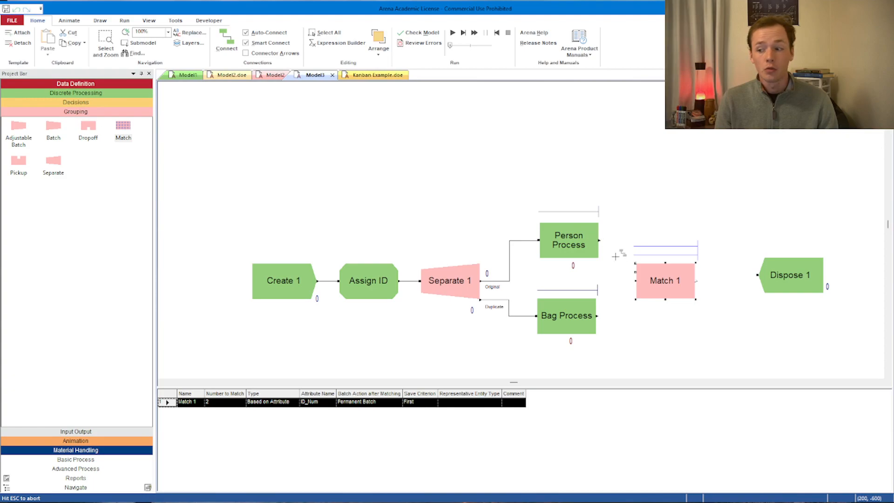
Step: Try connecting Person Process to the lower input of Match 1, and delete that connector
{"action": "left_click", "coordinate": [635, 274]}
{"action": "left_click", "coordinate": [227, 40]}
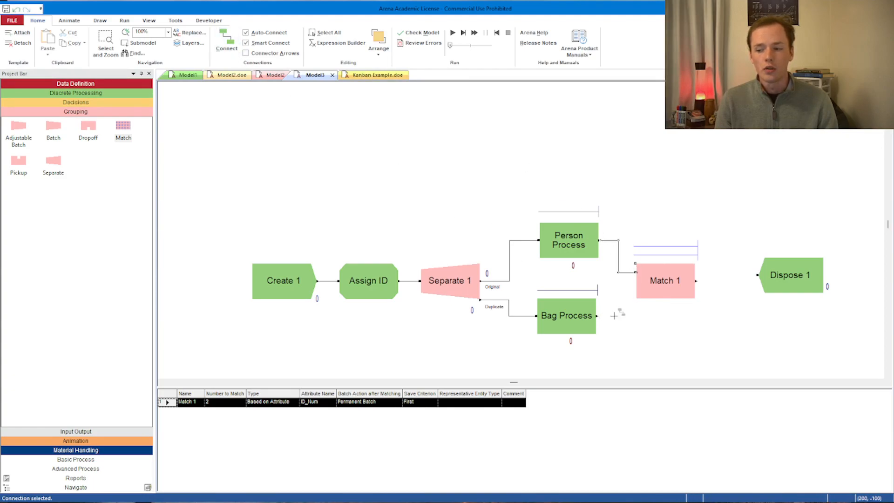
{"action": "left_click", "coordinate": [635, 264]}
{"action": "left_click", "coordinate": [626, 265]}
{"action": "key", "text": "Delete"}
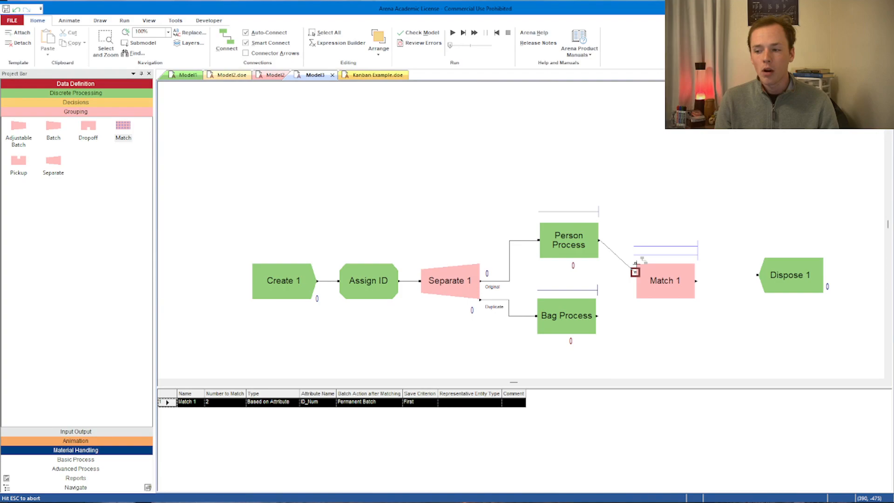
Step: Connect Person Process to the upper input of Match 1, Bag Process to its lower input, and Match 1 to Dispose 1
{"action": "left_click", "coordinate": [227, 41]}
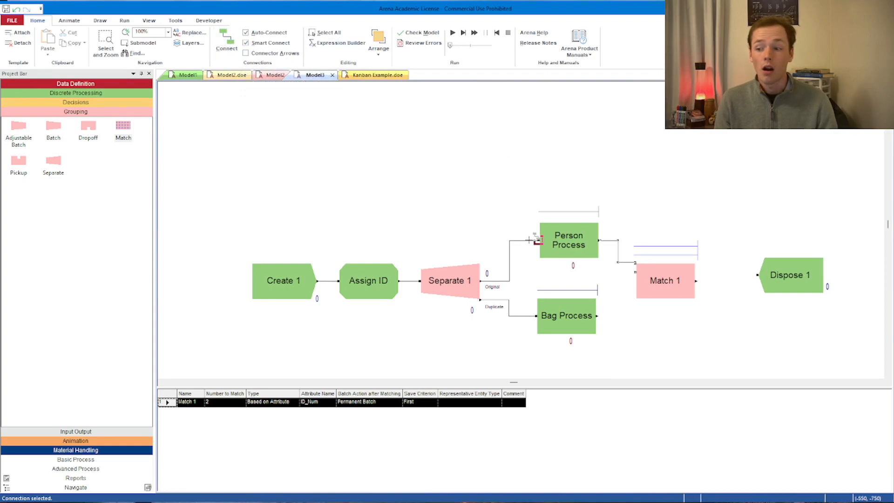
{"action": "left_click", "coordinate": [635, 272]}
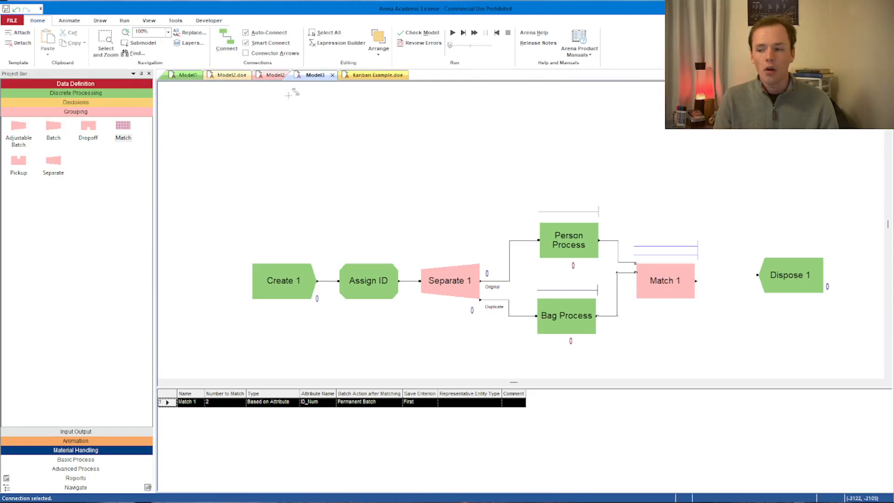
{"action": "left_click", "coordinate": [757, 275]}
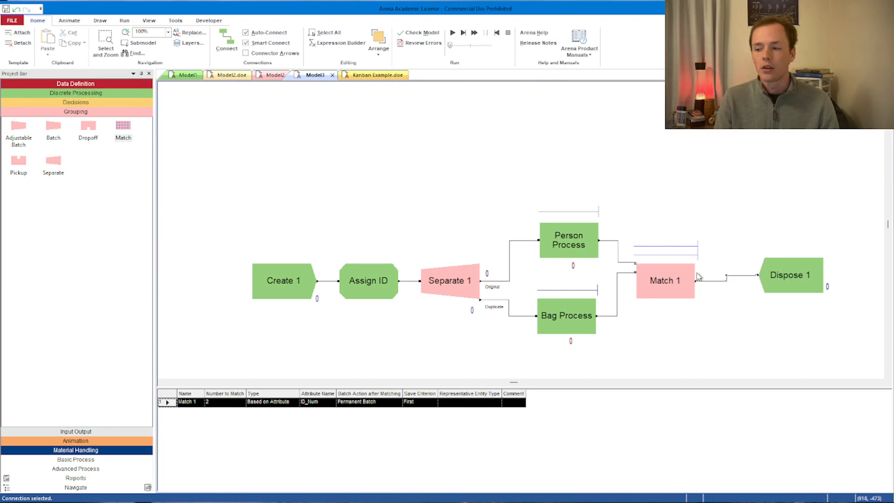
Step: Run the simulation to watch persons and bags pair up at Match 1, and pause it
{"action": "left_click", "coordinate": [451, 32]}
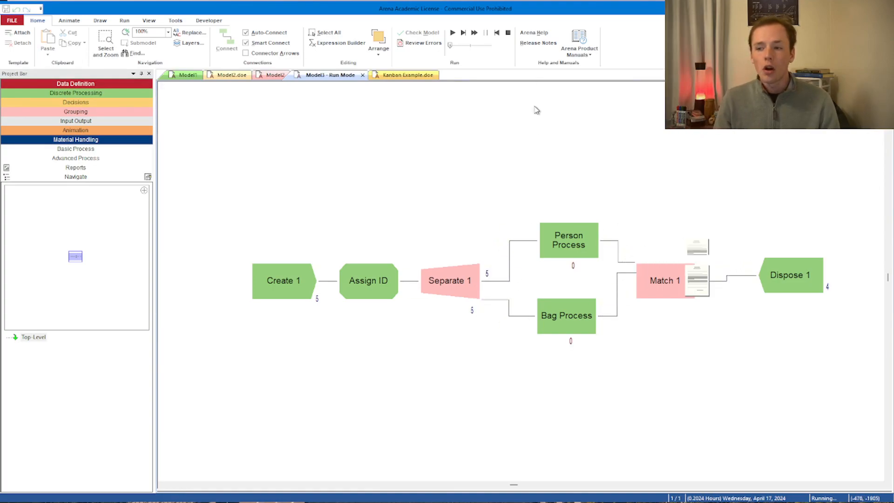
{"action": "left_click", "coordinate": [486, 33]}
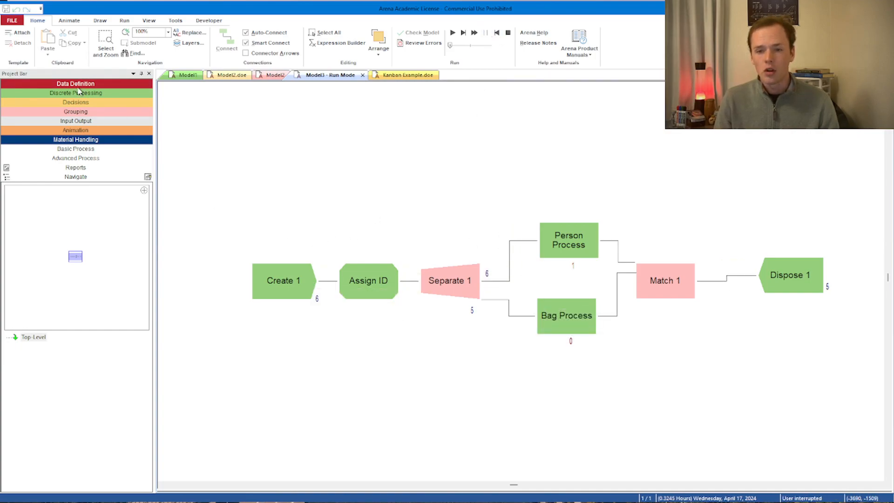
Step: Move the Create 1 module up, level with Person Process
{"action": "left_click", "coordinate": [77, 93]}
{"action": "left_click_drag", "start_coordinate": [275, 284], "coordinate": [269, 243]}
{"action": "left_click", "coordinate": [326, 281]}
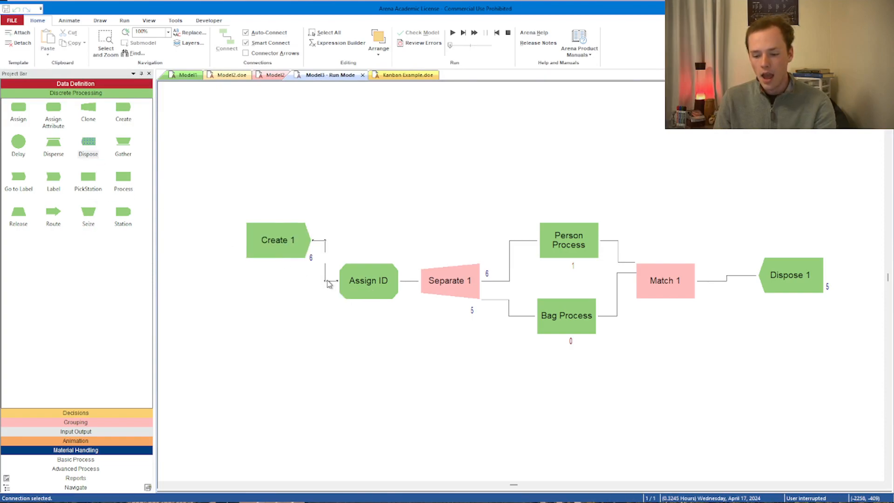
{"action": "left_click", "coordinate": [356, 295]}
{"action": "left_click", "coordinate": [325, 283]}
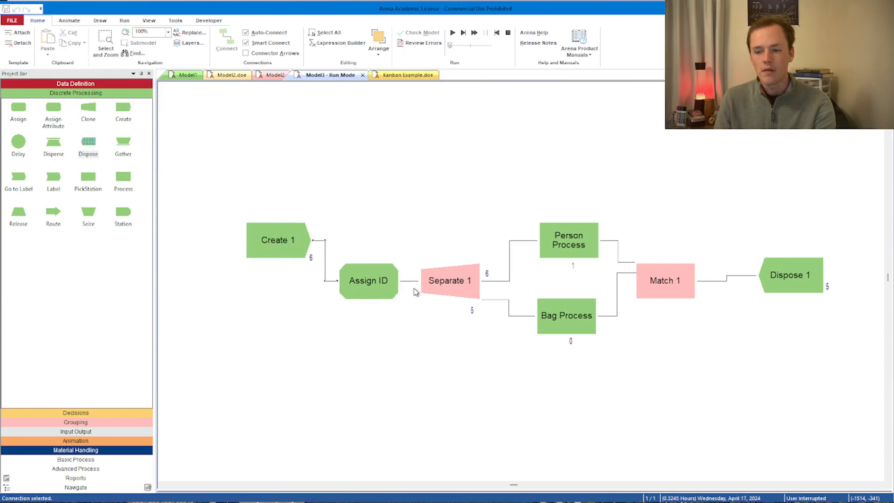
Step: End the run and delete the Assign ID module
{"action": "left_click", "coordinate": [367, 283]}
{"action": "left_click", "coordinate": [508, 33]}
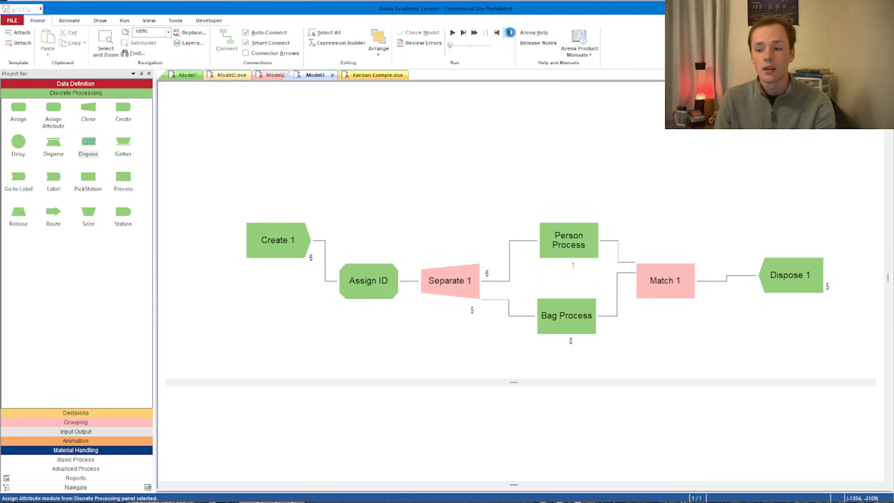
{"action": "key", "text": "Delete"}
Step: Duplicate the Create 1 module directly below the original, and check the original's arrival settings
{"action": "left_click", "coordinate": [264, 247]}
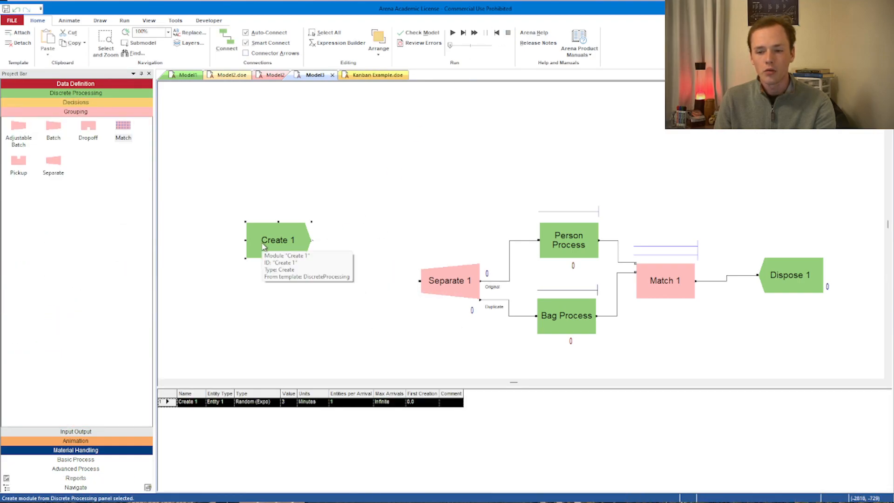
{"action": "key", "text": "ctrl+c"}
{"action": "key", "text": "ctrl+v"}
{"action": "double_click", "coordinate": [283, 242]}
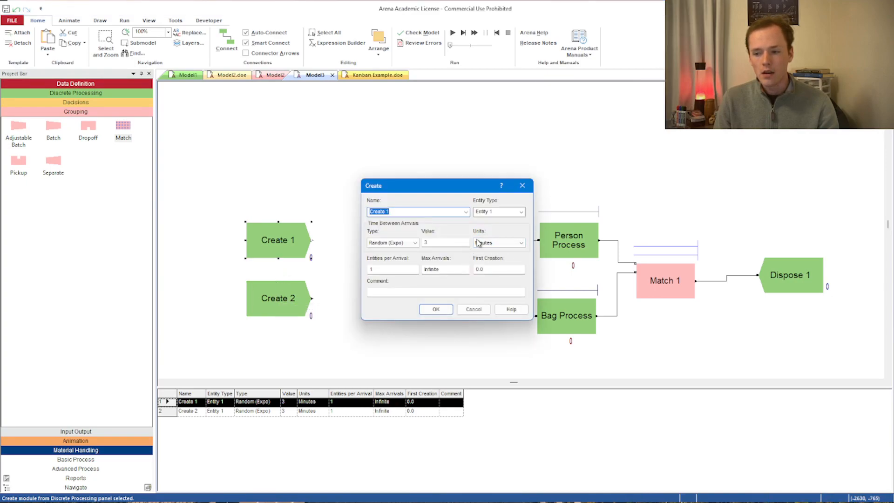
{"action": "left_click", "coordinate": [434, 309]}
Step: Set the Create 2 entity type to Entity 2, keeping Random (Expo) arrivals, and accept
{"action": "double_click", "coordinate": [303, 306]}
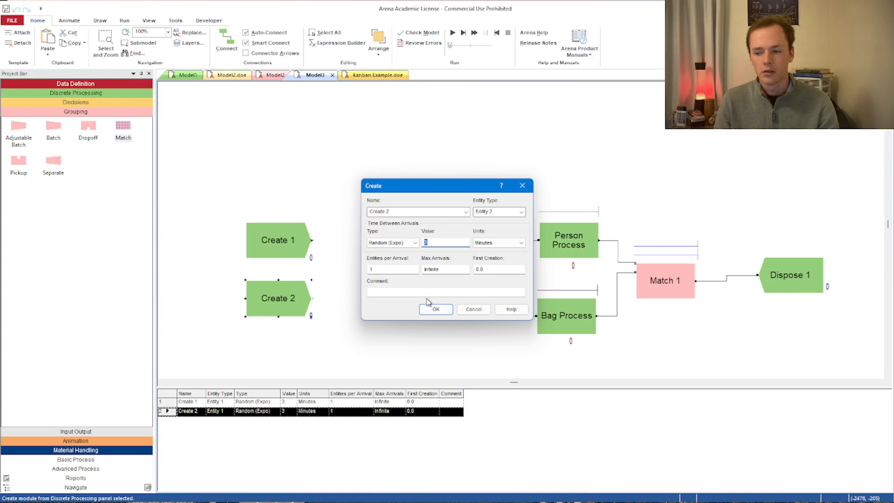
{"action": "left_click", "coordinate": [414, 243]}
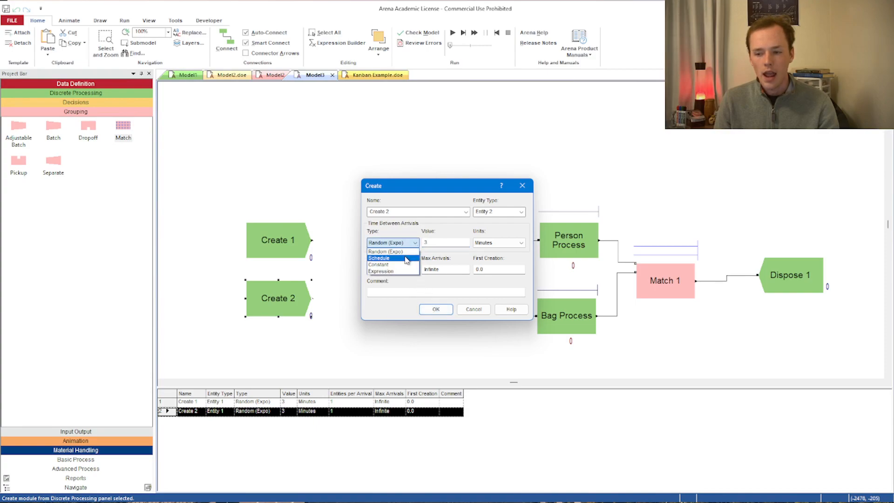
{"action": "left_click", "coordinate": [412, 245]}
{"action": "left_click", "coordinate": [412, 245]}
{"action": "left_click", "coordinate": [431, 282]}
{"action": "left_click", "coordinate": [435, 309]}
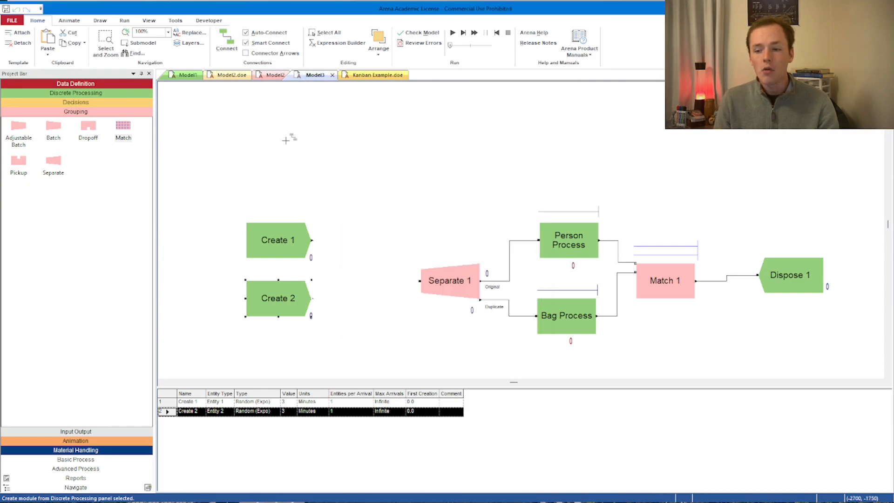
Step: Connect Create 1 and Create 2 to the input of Separate 1, and review the settings of both Create modules
{"action": "left_click", "coordinate": [312, 241]}
{"action": "left_click", "coordinate": [420, 280]}
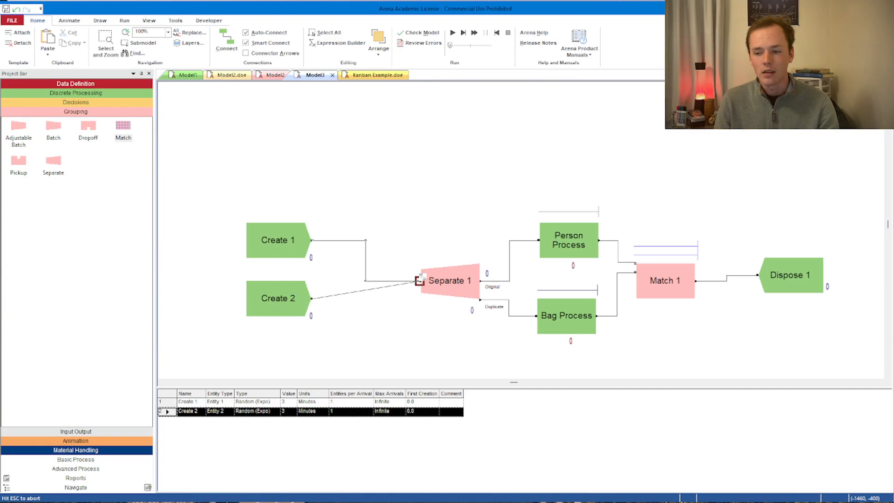
{"action": "double_click", "coordinate": [285, 244]}
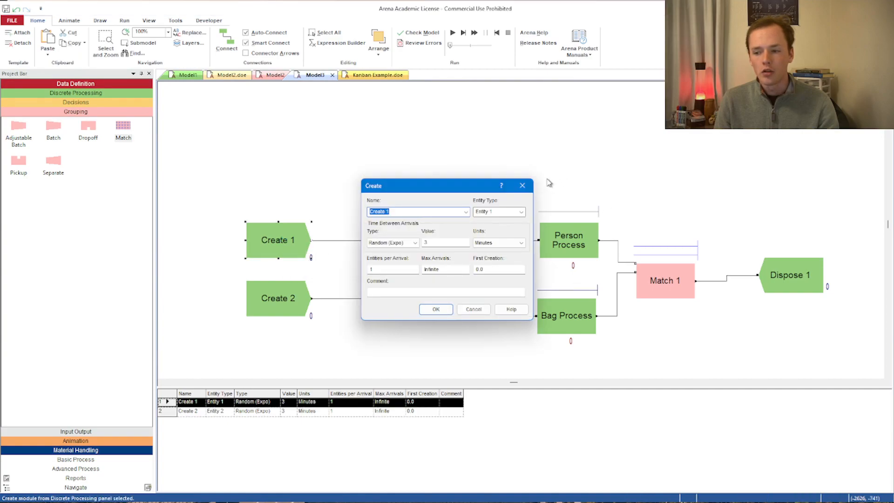
{"action": "left_click", "coordinate": [530, 187]}
{"action": "double_click", "coordinate": [278, 298]}
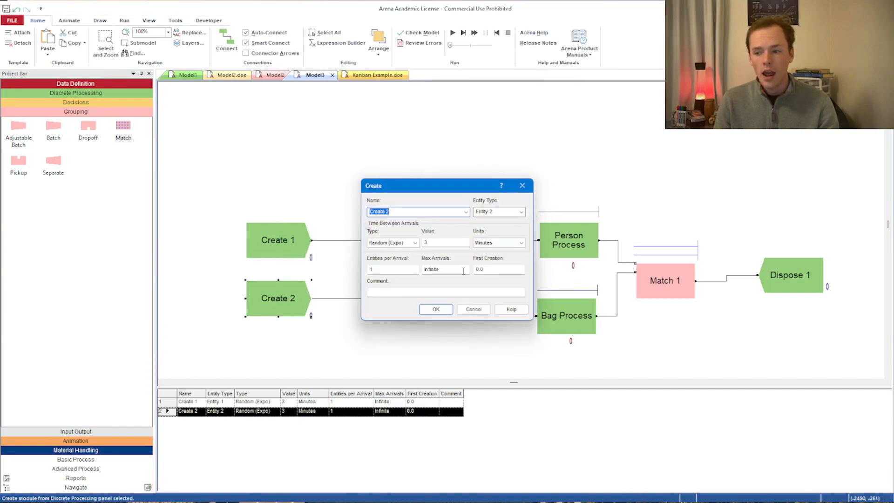
{"action": "left_click", "coordinate": [437, 309]}
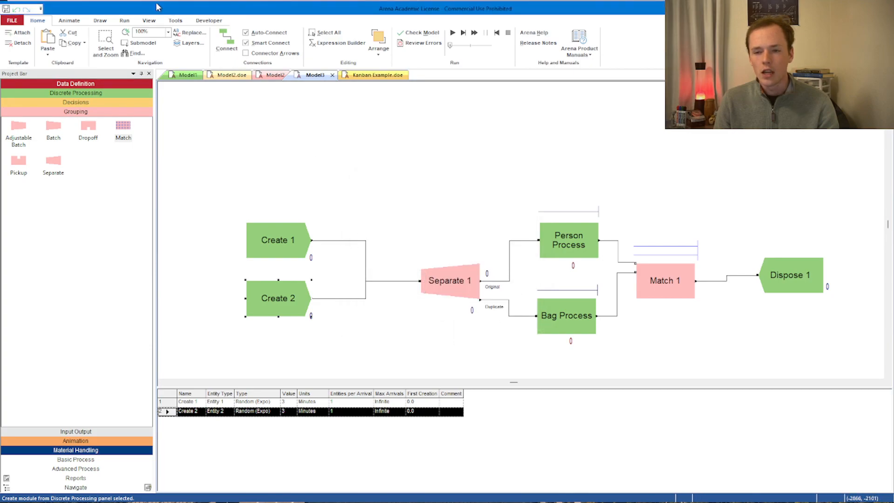
Step: Change the matching type of Match 1 to Any Entities and accept
{"action": "left_click", "coordinate": [76, 93]}
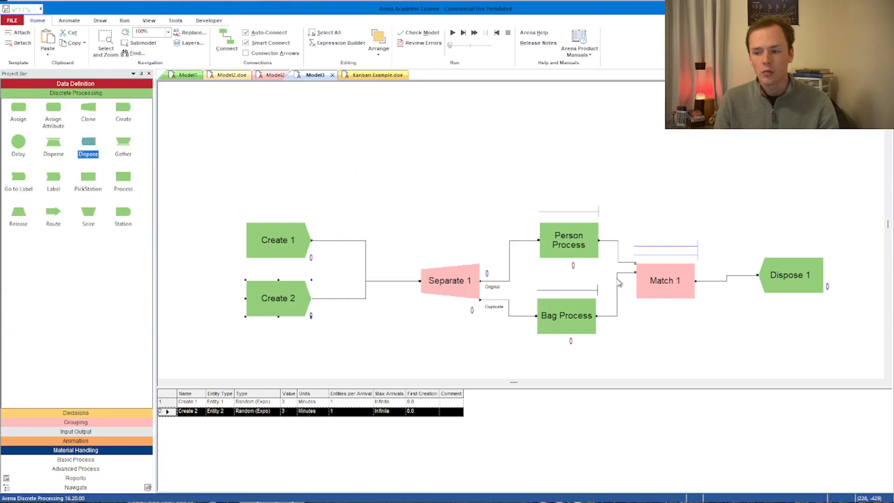
{"action": "double_click", "coordinate": [664, 284]}
{"action": "left_click", "coordinate": [433, 233]}
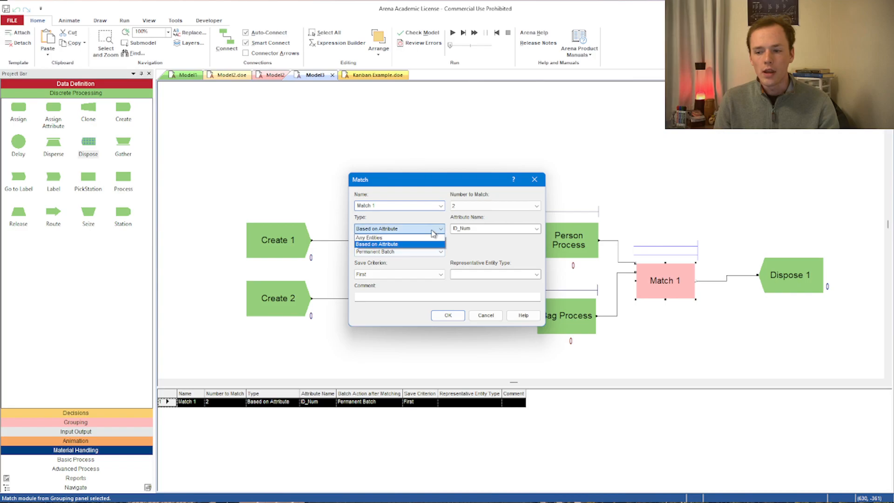
{"action": "left_click", "coordinate": [418, 238]}
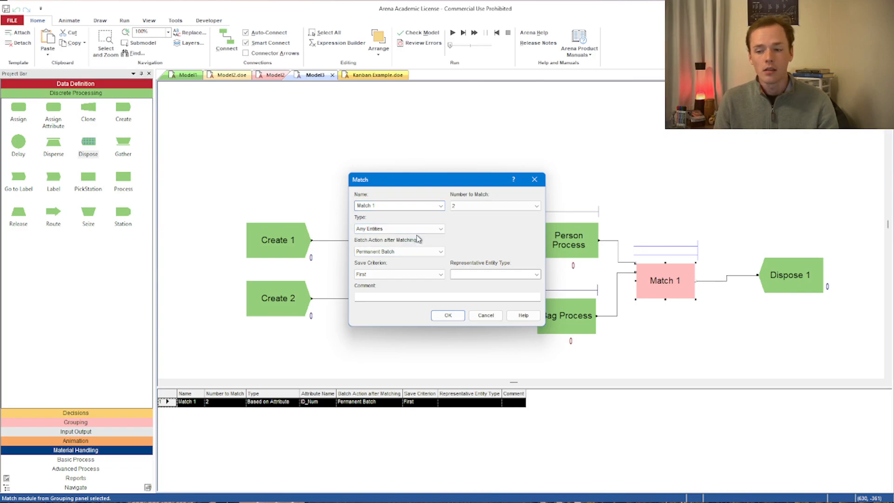
{"action": "left_click", "coordinate": [448, 315]}
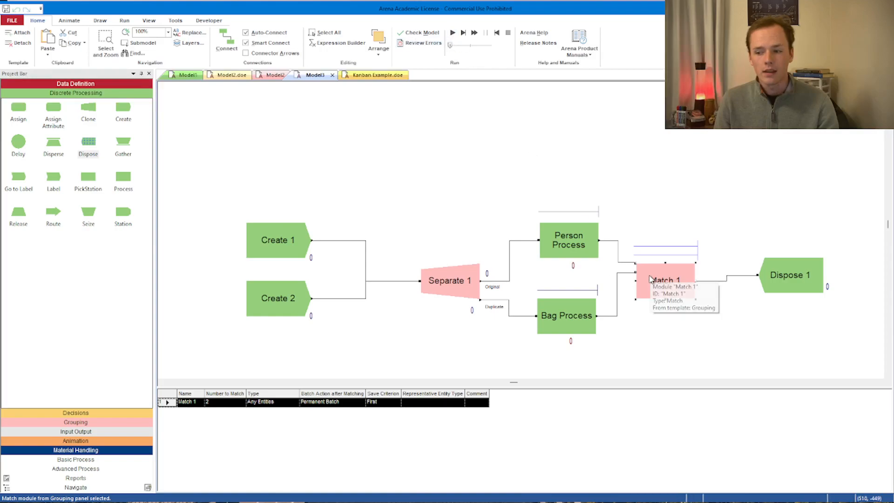
Step: Run the simulation to watch both entity types flow through the processes, and end the run
{"action": "left_click", "coordinate": [450, 31]}
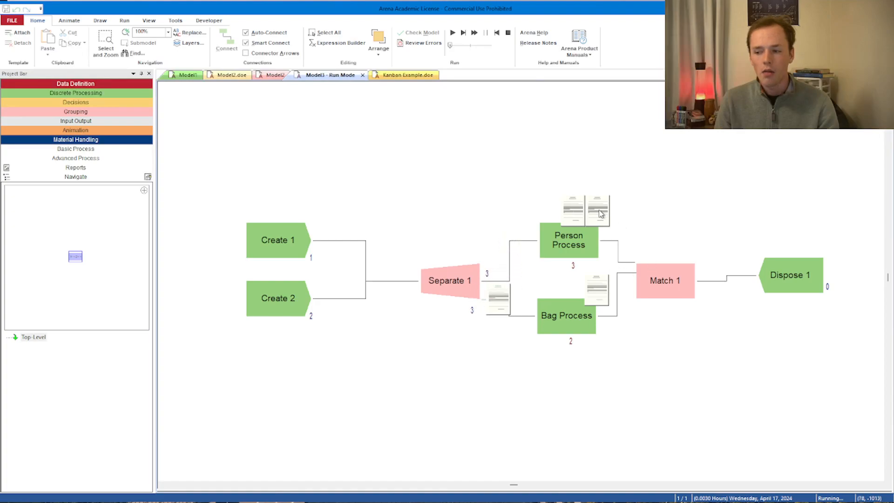
{"action": "left_click", "coordinate": [496, 33]}
Step: Examine the arrival type and entity type of Create 1 in the module data table
{"action": "left_click", "coordinate": [275, 246]}
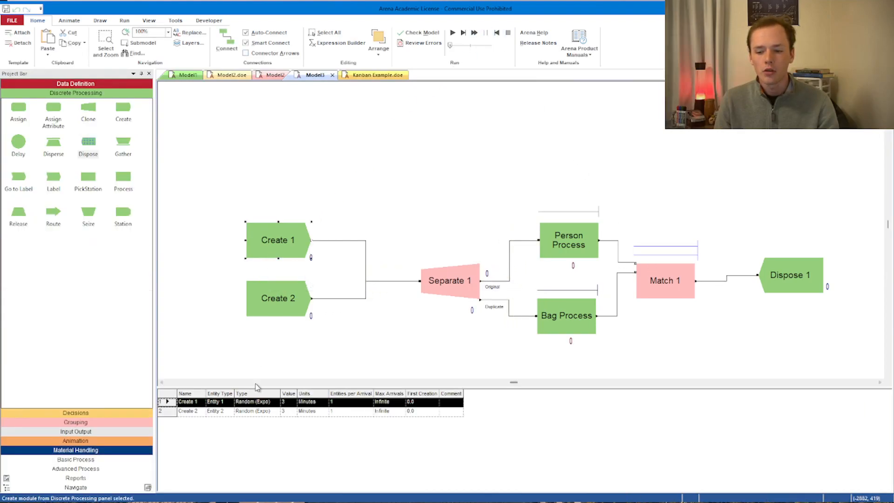
{"action": "left_click", "coordinate": [275, 401]}
{"action": "left_click", "coordinate": [276, 402]}
{"action": "left_click", "coordinate": [221, 400]}
{"action": "left_click", "coordinate": [225, 402]}
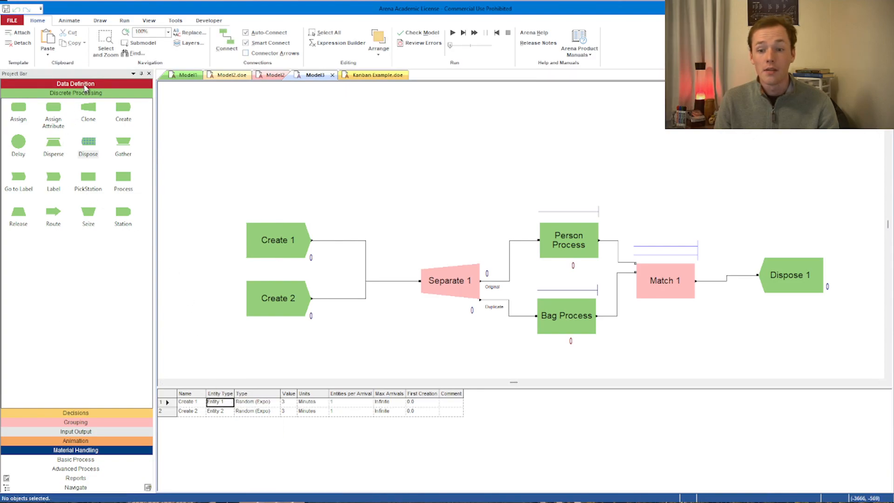
Step: Set the initial picture of Entity 1 to Picture.Box and Entity 2 to Picture.Person, and briefly run the simulation
{"action": "left_click", "coordinate": [85, 85]}
{"action": "left_click", "coordinate": [93, 149]}
{"action": "left_click", "coordinate": [88, 98]}
{"action": "left_click", "coordinate": [223, 401]}
{"action": "left_click", "coordinate": [242, 401]}
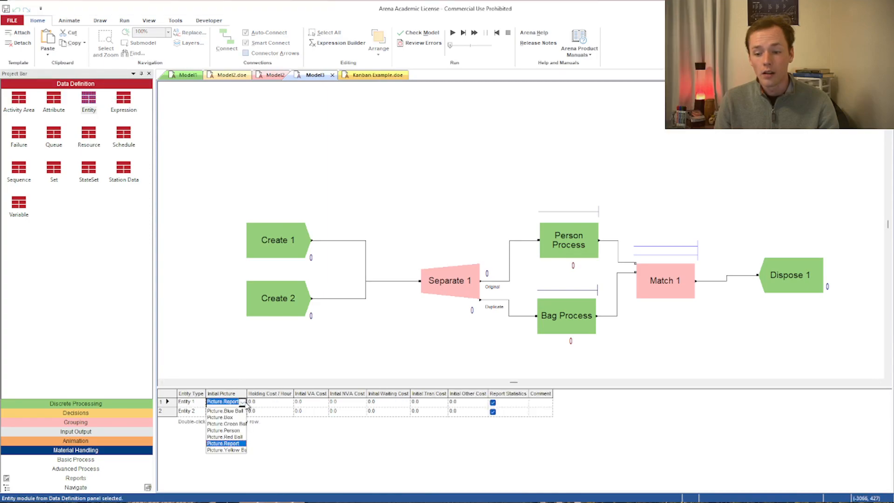
{"action": "left_click", "coordinate": [228, 417]}
{"action": "left_click", "coordinate": [242, 411]}
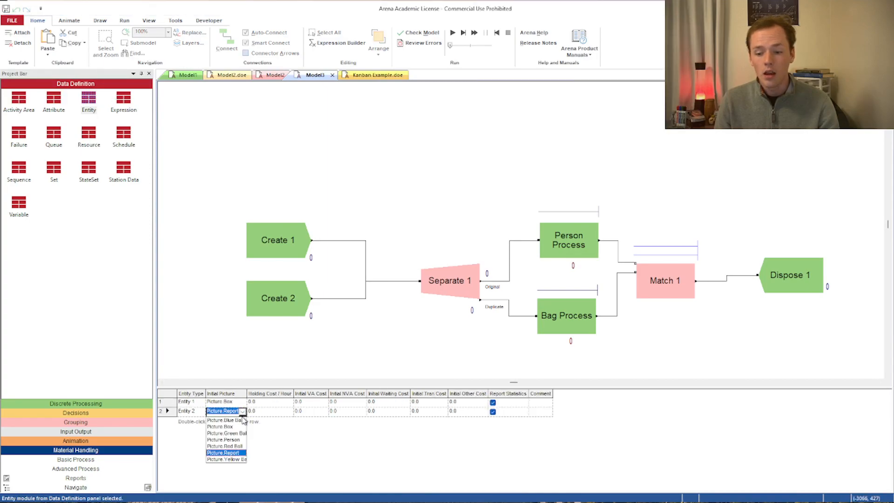
{"action": "left_click", "coordinate": [224, 440]}
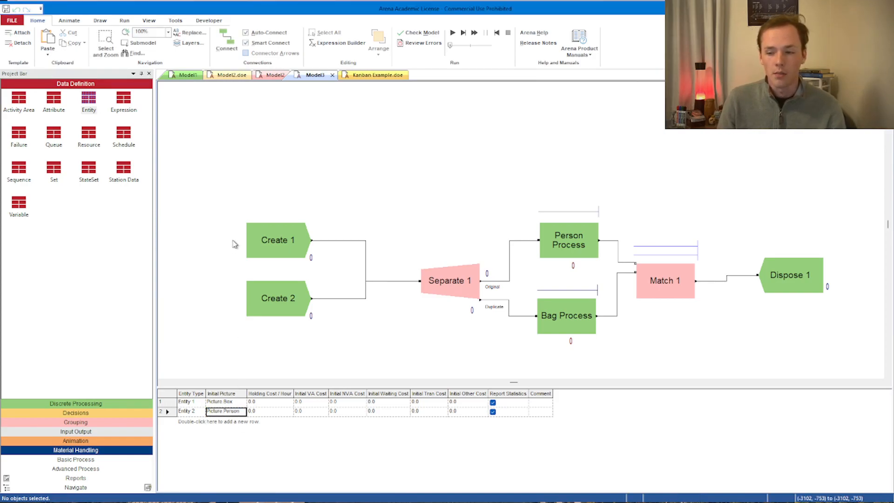
{"action": "left_click", "coordinate": [452, 32]}
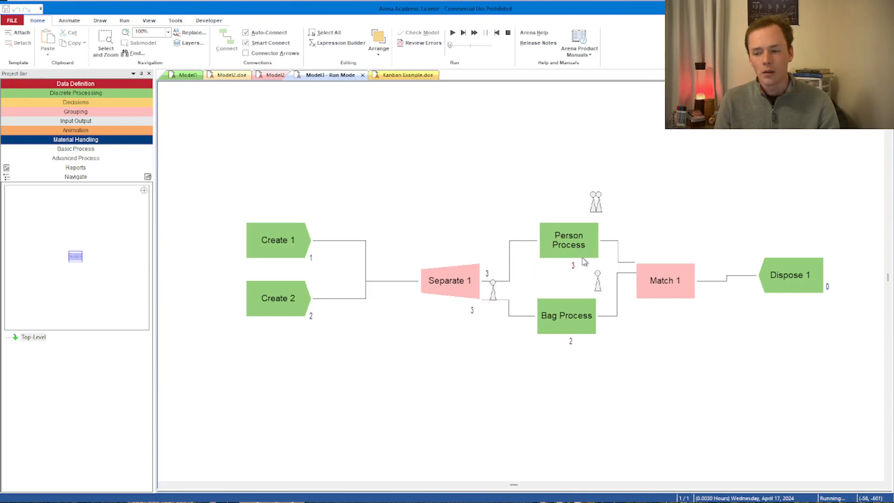
{"action": "left_click", "coordinate": [508, 33]}
Step: Delete Separate 1 and connect Create 1 directly to Person Process and Create 2 directly to Bag Process
{"action": "left_click", "coordinate": [454, 273]}
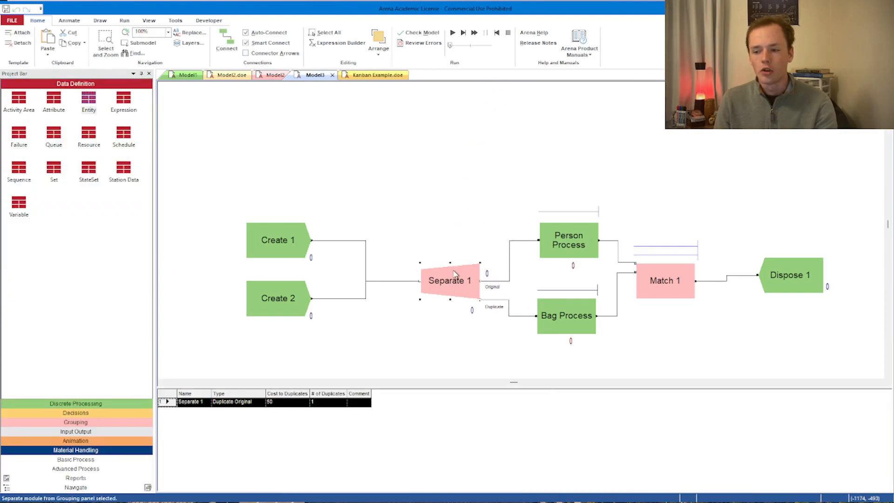
{"action": "key", "text": "Delete"}
{"action": "left_click", "coordinate": [226, 41]}
{"action": "left_click", "coordinate": [312, 239]}
{"action": "left_click", "coordinate": [539, 240]}
{"action": "left_click", "coordinate": [312, 298]}
{"action": "left_click", "coordinate": [536, 315]}
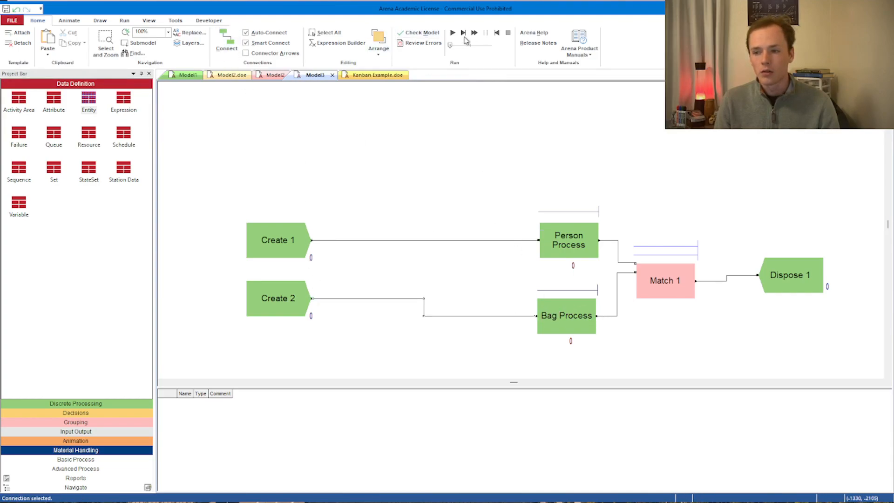
Step: Try to reroute the output of Create 2 from Bag Process to Person Process
{"action": "left_click", "coordinate": [560, 306]}
{"action": "left_click", "coordinate": [517, 316]}
{"action": "key", "text": "Delete"}
{"action": "left_click", "coordinate": [227, 40]}
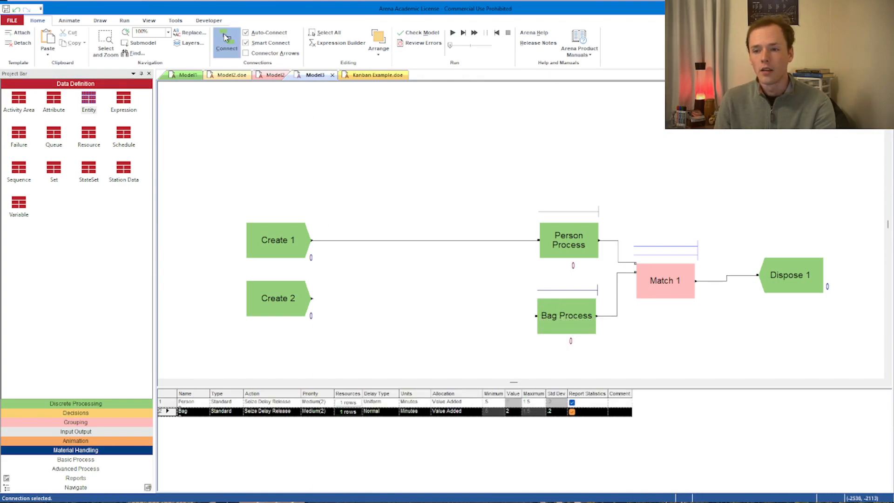
{"action": "left_click", "coordinate": [311, 298]}
{"action": "left_click", "coordinate": [539, 240]}
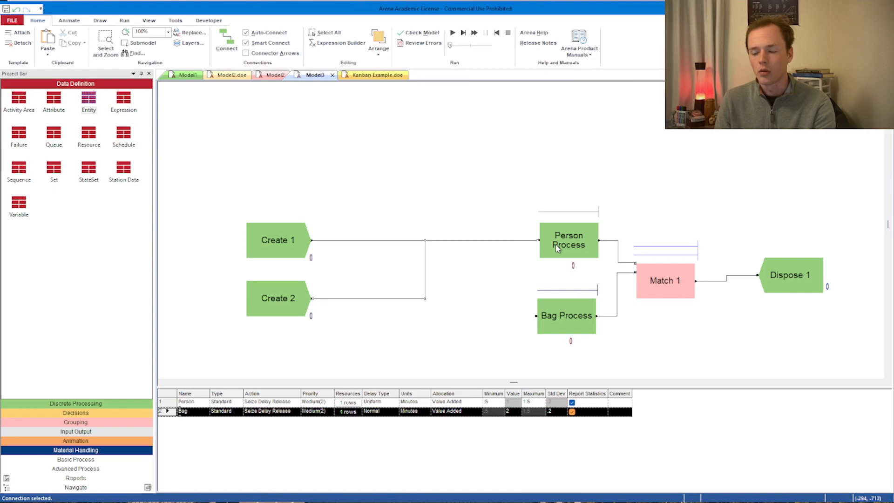
{"action": "left_click", "coordinate": [549, 321]}
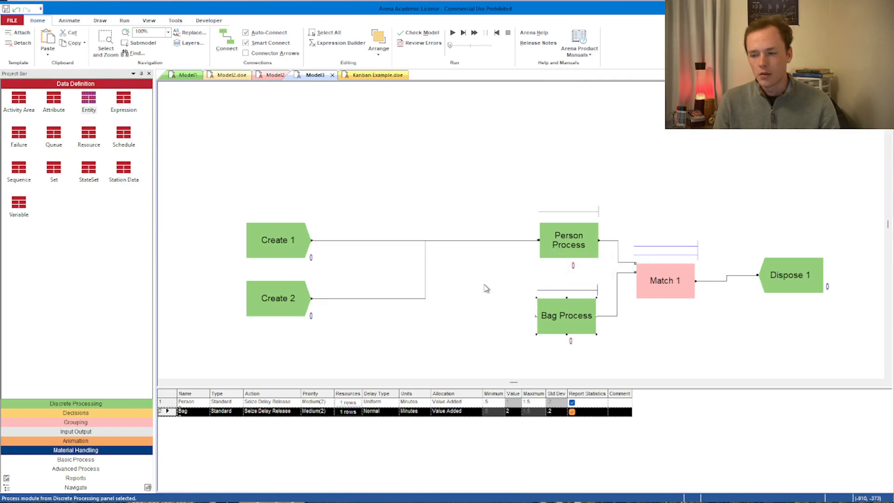
Step: Undo the rerouting of Create 2 back to its direct link with Bag Process
{"action": "key", "text": "ctrl+z"}
{"action": "key", "text": "ctrl+z"}
{"action": "key", "text": "ctrl+z"}
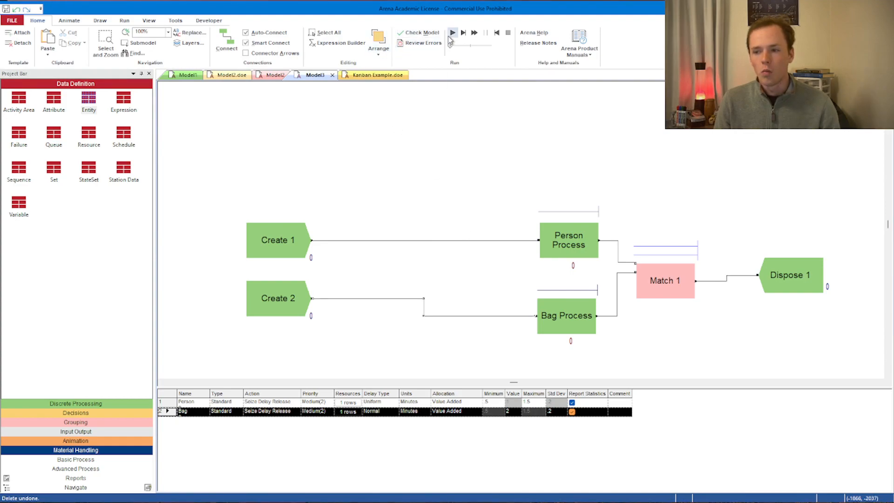
Step: Run the simulation to watch the two entity types pair up, and review the matching type of Match 1 without changing it
{"action": "left_click", "coordinate": [452, 33]}
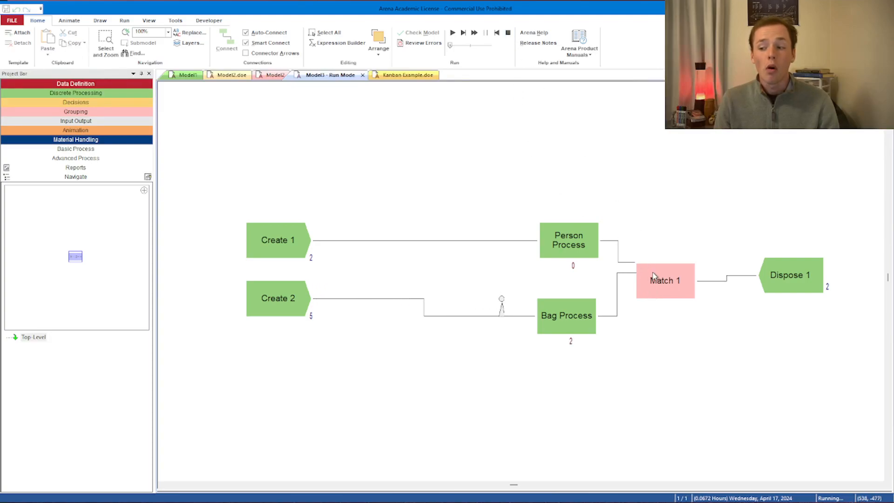
{"action": "left_click", "coordinate": [655, 277]}
{"action": "double_click", "coordinate": [649, 278]}
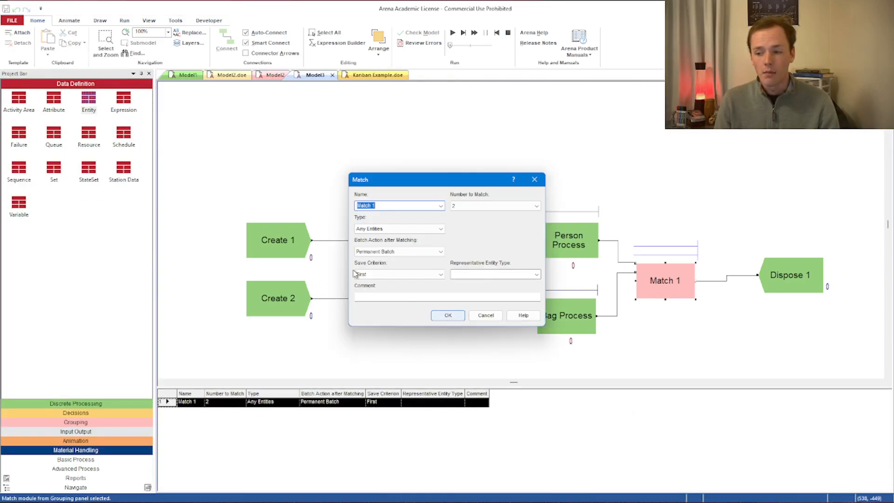
{"action": "left_click", "coordinate": [419, 228]}
{"action": "left_click", "coordinate": [391, 236]}
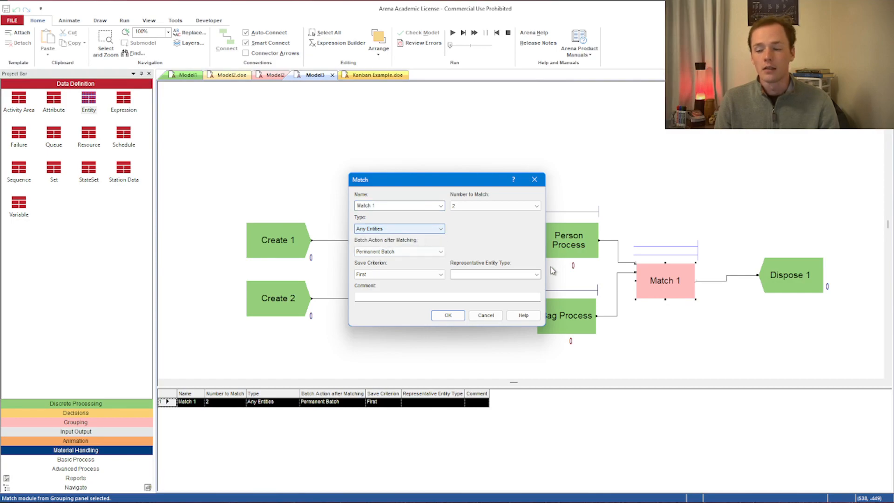
{"action": "left_click", "coordinate": [485, 315]}
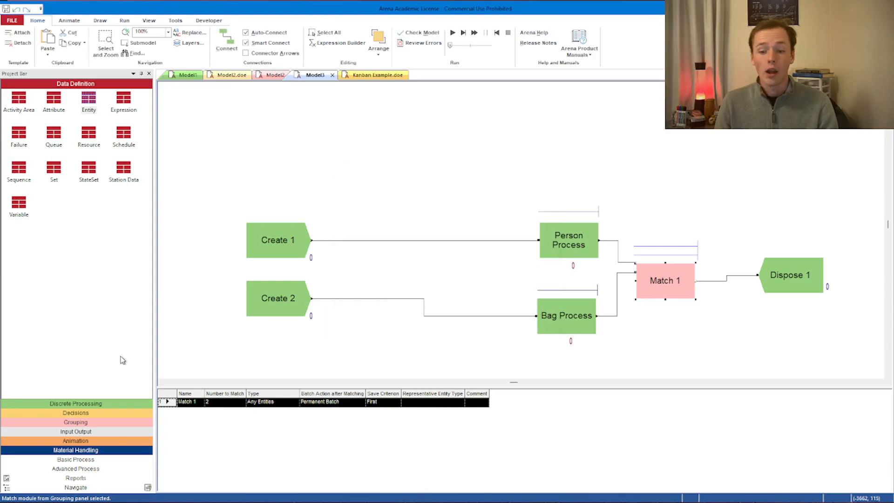
Step: Delete Create 2, Bag Process and Match 1 along with the connections from Create 1 and Create 2 to the processes
{"action": "left_click", "coordinate": [73, 423]}
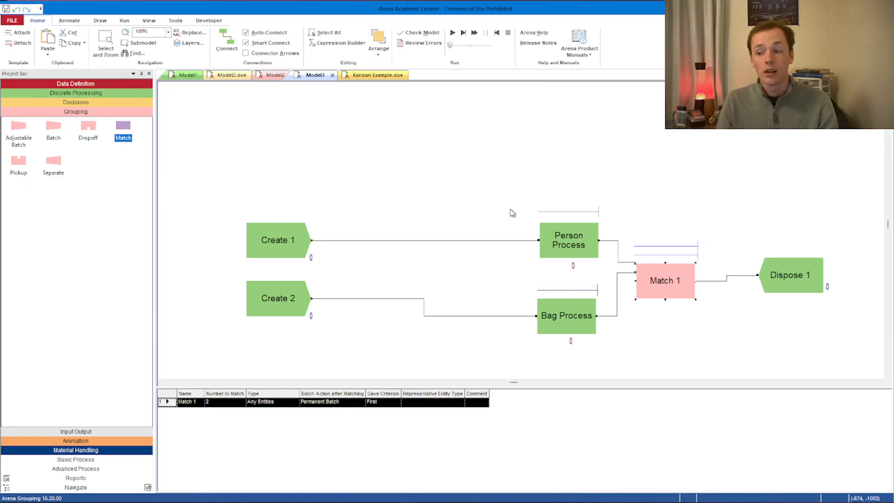
{"action": "left_click", "coordinate": [515, 241]}
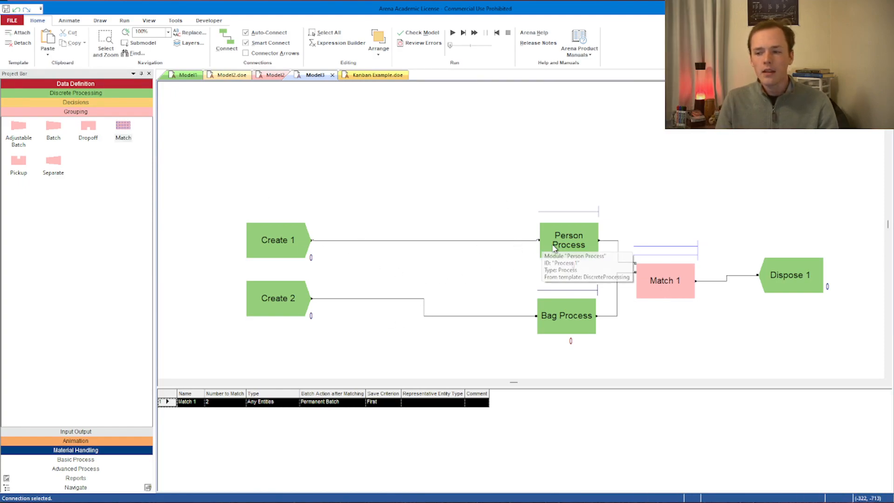
{"action": "left_click", "coordinate": [446, 316]}
{"action": "key", "text": "Delete"}
{"action": "left_click", "coordinate": [568, 310]}
{"action": "key", "text": "Delete"}
{"action": "left_click", "coordinate": [637, 289]}
{"action": "key", "text": "Delete"}
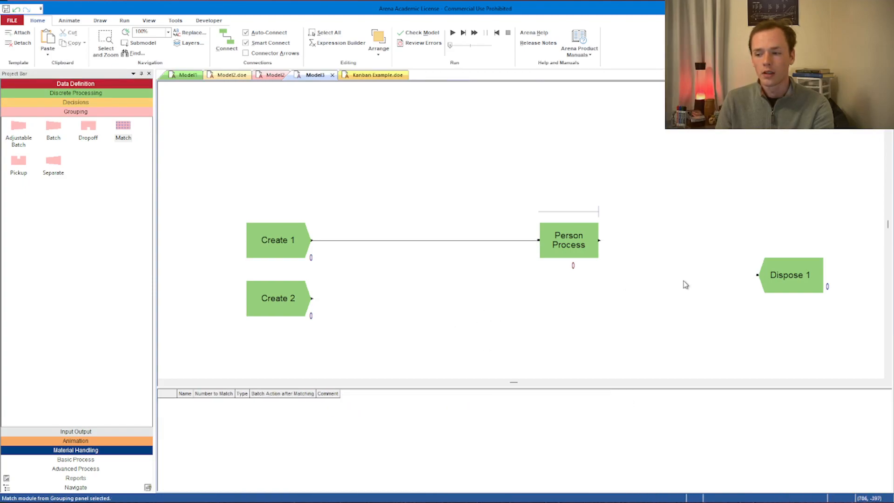
{"action": "left_click", "coordinate": [276, 303]}
{"action": "key", "text": "Delete"}
Step: Rename the Person Process module to Grinding Process and accept its settings
{"action": "double_click", "coordinate": [545, 246]}
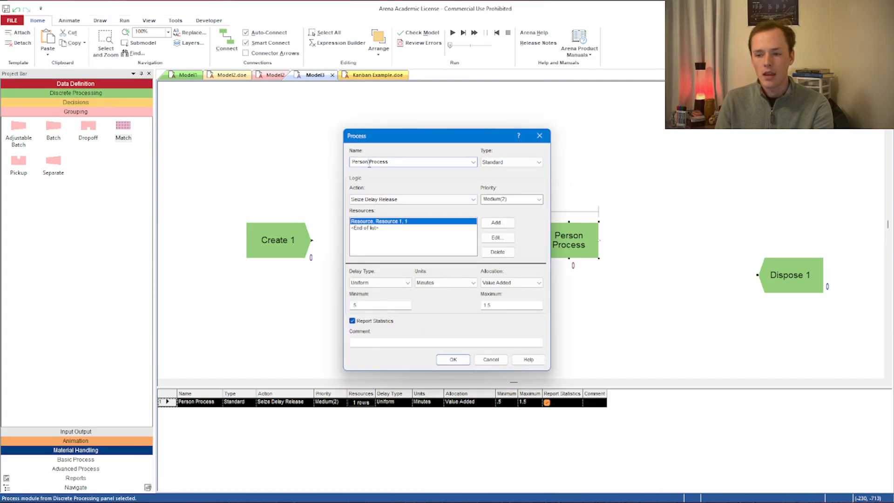
{"action": "type", "text": "G"}
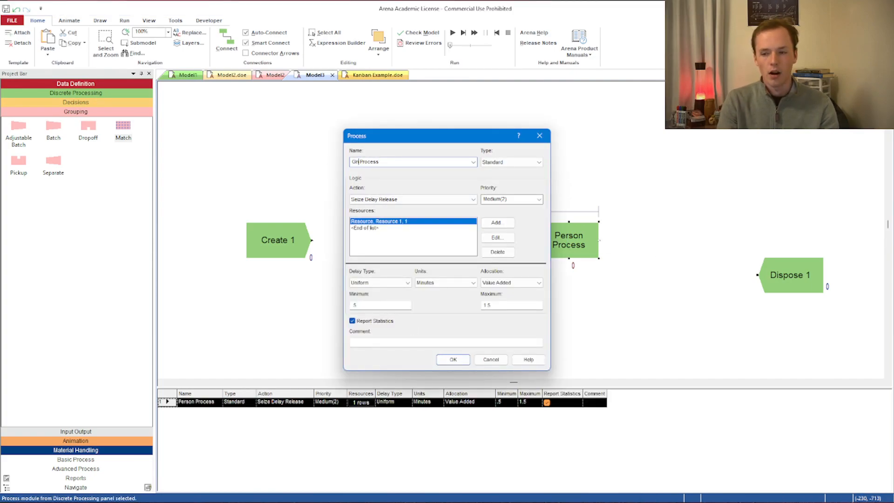
{"action": "type", "text": "rinding"}
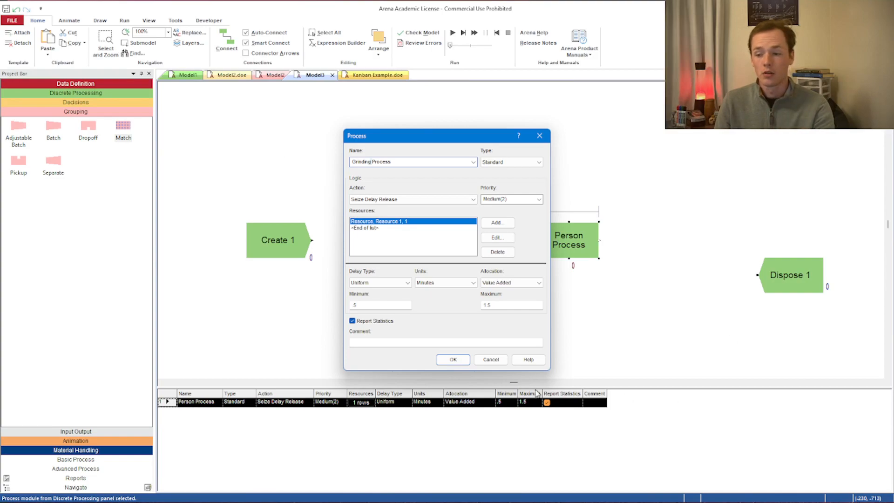
{"action": "left_click", "coordinate": [453, 360]}
Step: Move Grinding Process and Dispose 1 closer together in one row and connect them
{"action": "left_click_drag", "start_coordinate": [560, 231], "coordinate": [522, 214]}
{"action": "left_click_drag", "start_coordinate": [773, 275], "coordinate": [643, 217]}
{"action": "left_click", "coordinate": [226, 38]}
{"action": "left_click", "coordinate": [562, 222]}
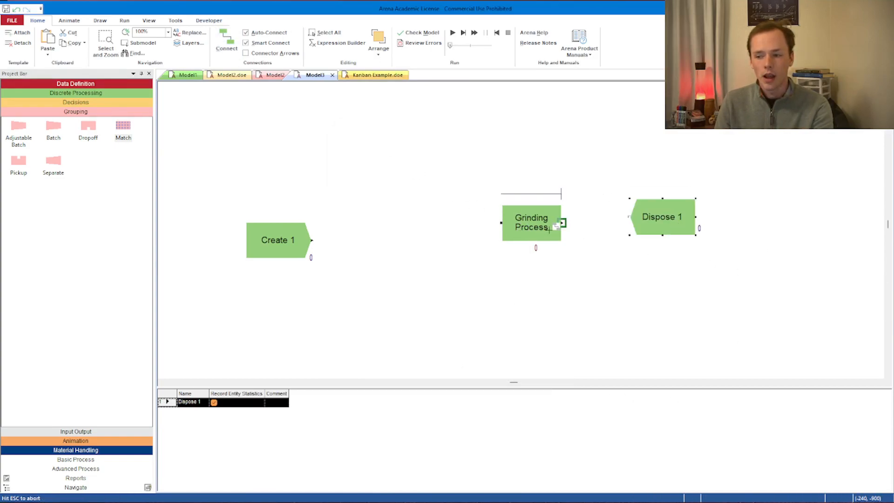
{"action": "left_click", "coordinate": [630, 217]}
{"action": "left_click", "coordinate": [551, 219]}
{"action": "left_click_drag", "start_coordinate": [535, 215], "coordinate": [523, 210]}
Step: Move Create 1 level with Grinding Process and place an Adjustable Batch module connected after it
{"action": "left_click_drag", "start_coordinate": [275, 238], "coordinate": [255, 209]}
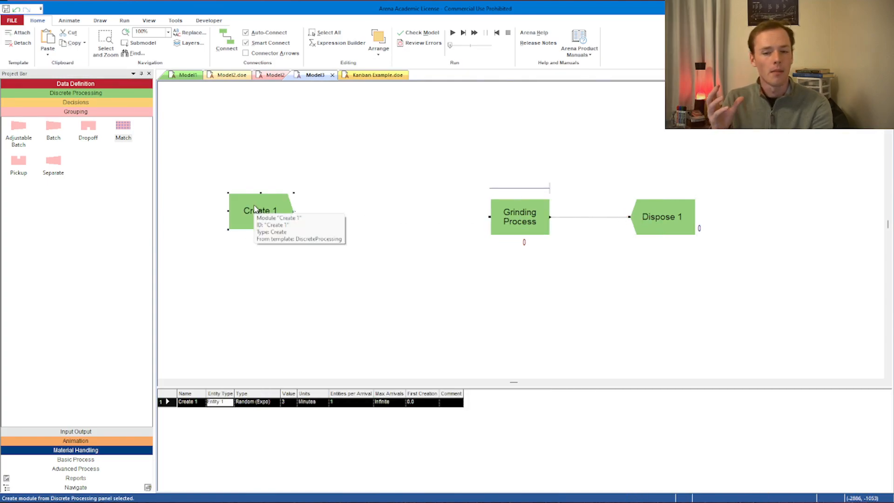
{"action": "left_click_drag", "start_coordinate": [19, 130], "coordinate": [354, 211]}
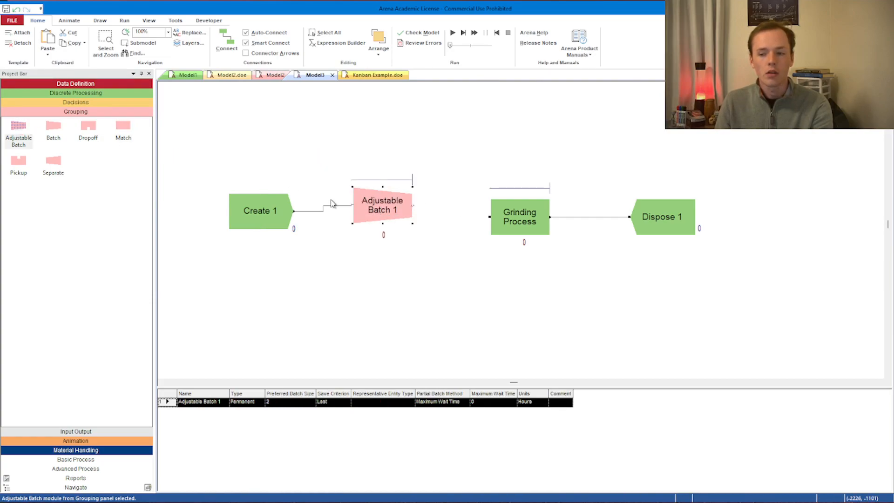
Step: Place a Batch module above Adjustable Batch 1 and set its batch size to 4
{"action": "left_click_drag", "start_coordinate": [53, 132], "coordinate": [394, 150]}
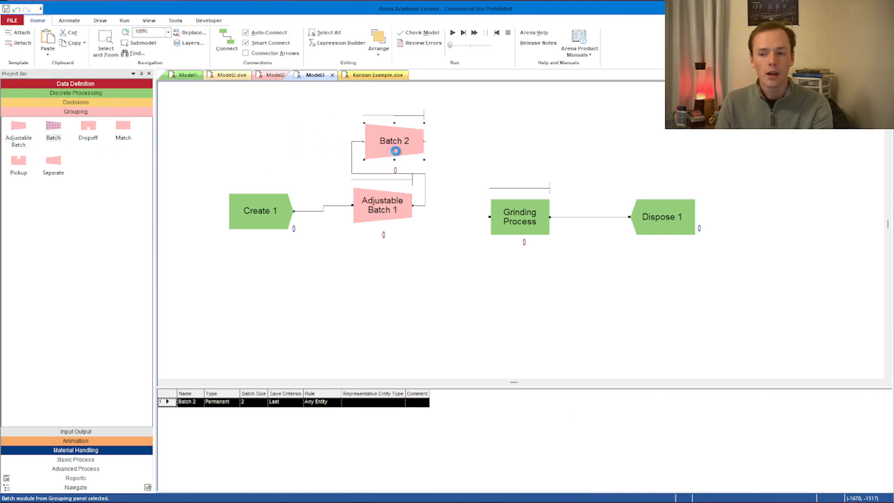
{"action": "double_click", "coordinate": [394, 150]}
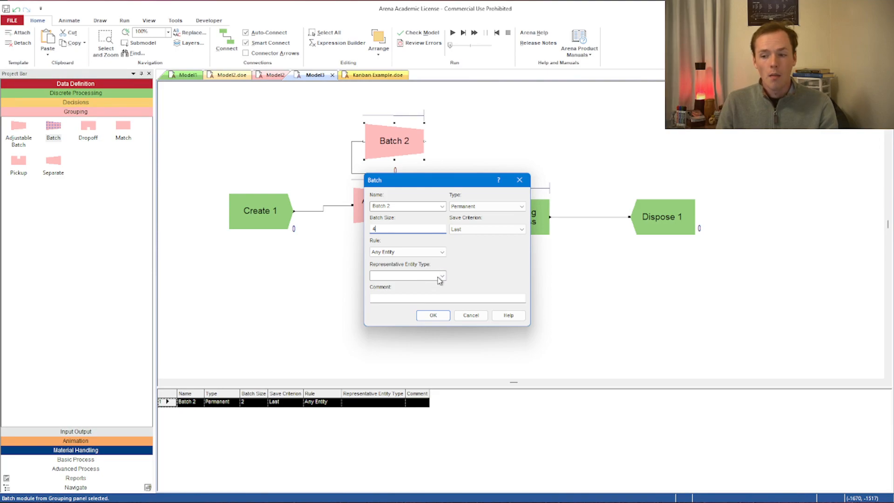
{"action": "left_click", "coordinate": [433, 315]}
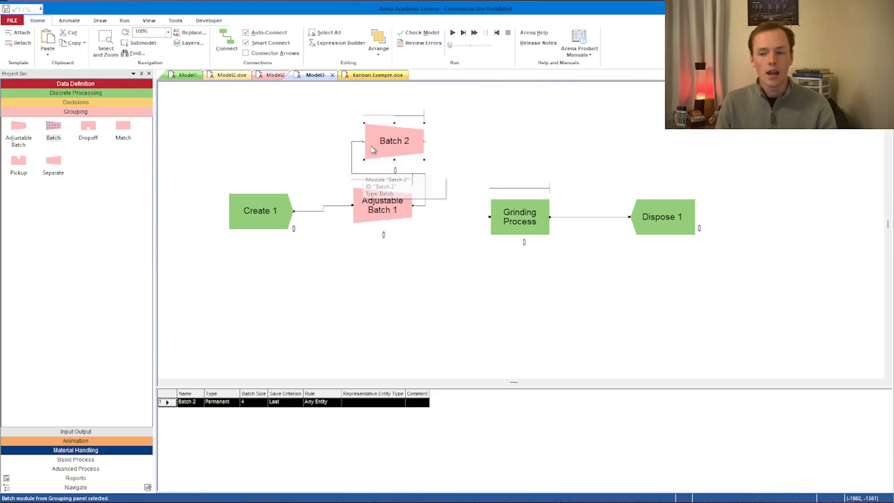
Step: Set Adjustable Batch 1 to a preferred batch size of 4 with a maximum wait time of 9 minutes
{"action": "double_click", "coordinate": [370, 200]}
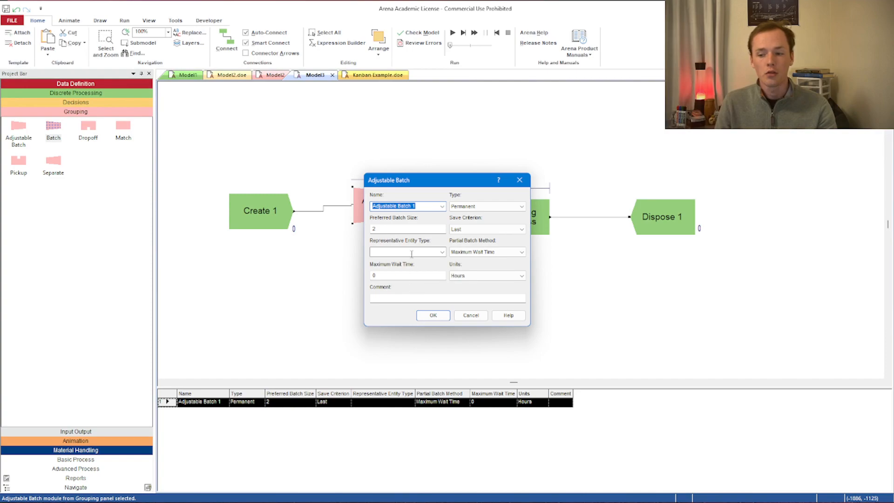
{"action": "double_click", "coordinate": [412, 231]}
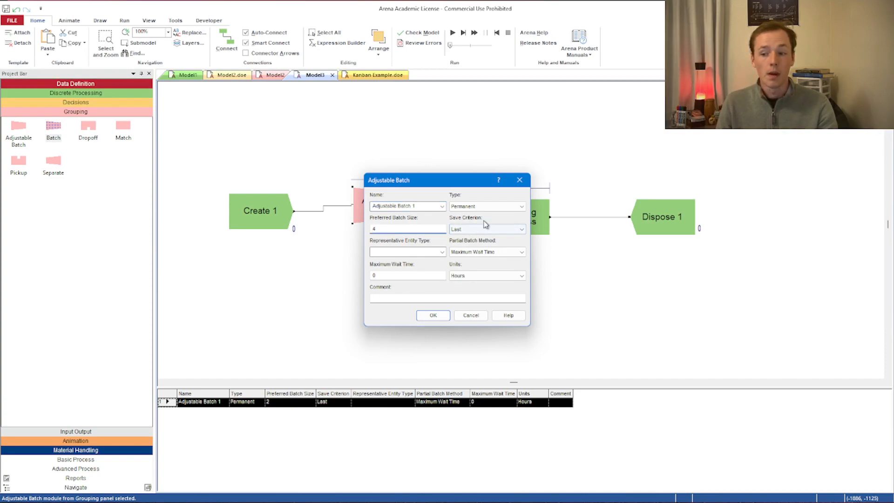
{"action": "double_click", "coordinate": [435, 275]}
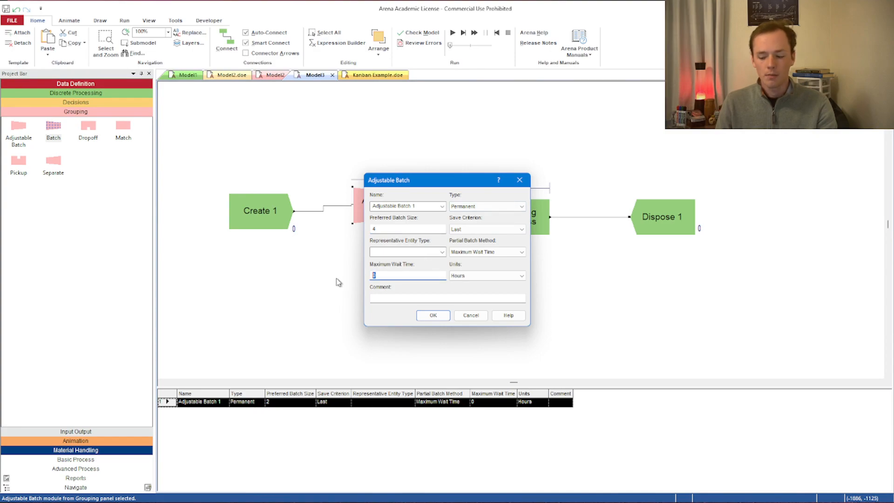
{"action": "type", "text": "30"}
{"action": "left_click", "coordinate": [482, 275]}
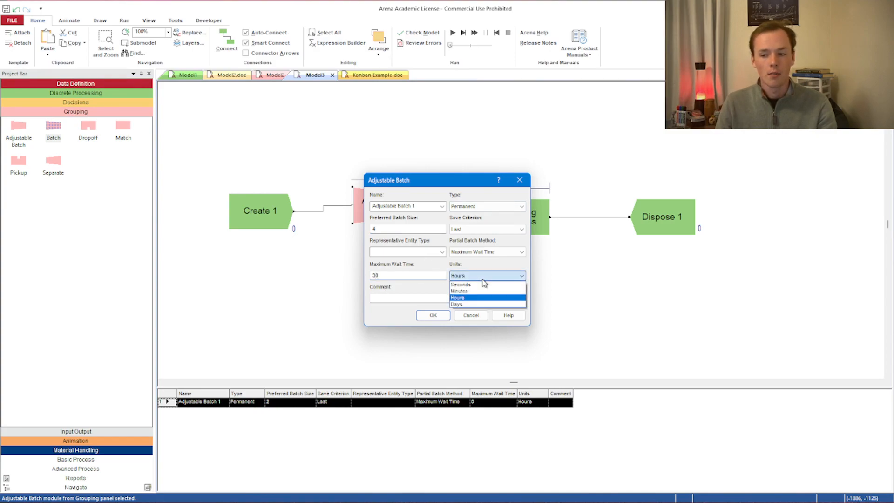
{"action": "left_click", "coordinate": [469, 290]}
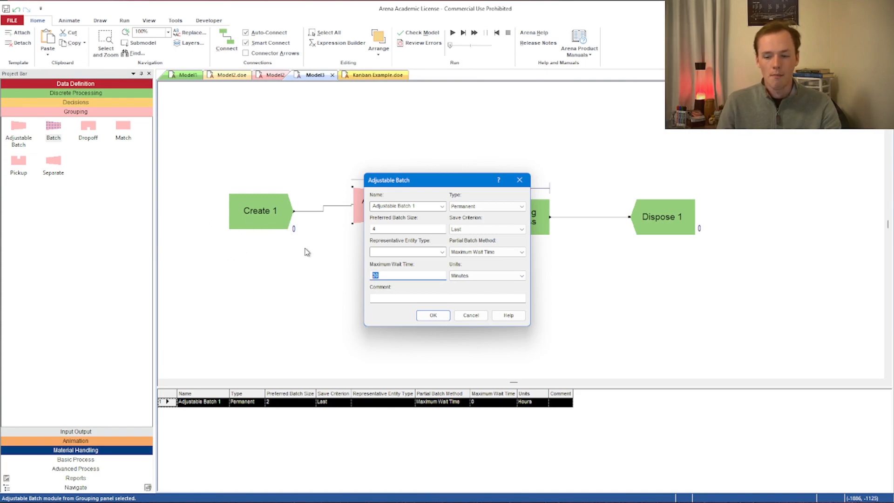
{"action": "type", "text": "9"}
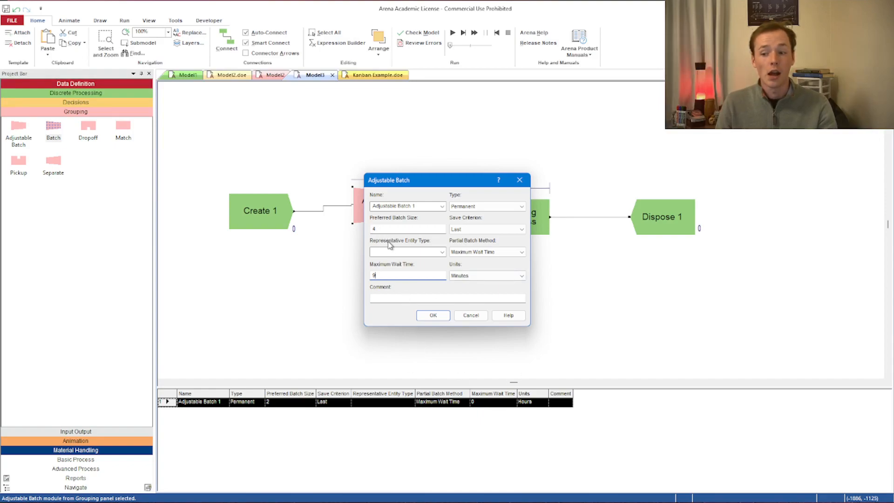
{"action": "left_click", "coordinate": [430, 315]}
Step: Remove Batch 2 and connect Adjustable Batch 1 to Grinding Process, lining it up with Create 1
{"action": "left_click_drag", "start_coordinate": [387, 231], "coordinate": [387, 253]}
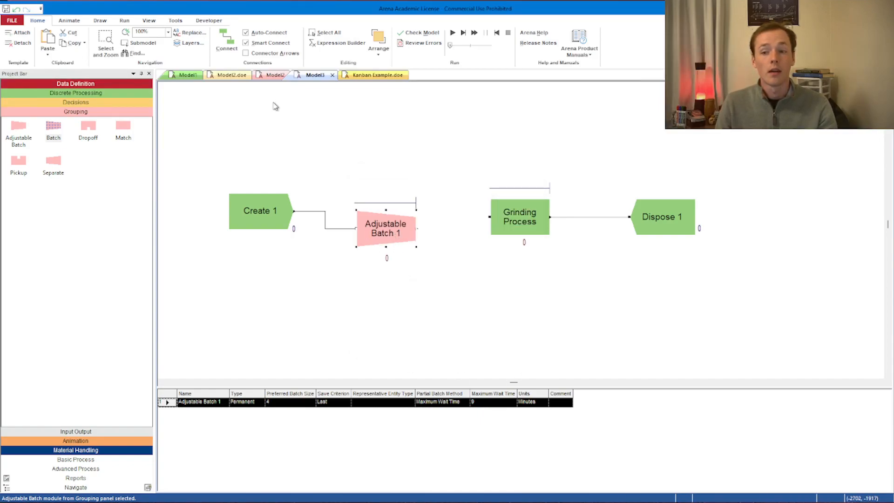
{"action": "left_click", "coordinate": [231, 58]}
{"action": "left_click", "coordinate": [417, 228]}
{"action": "left_click", "coordinate": [490, 217]}
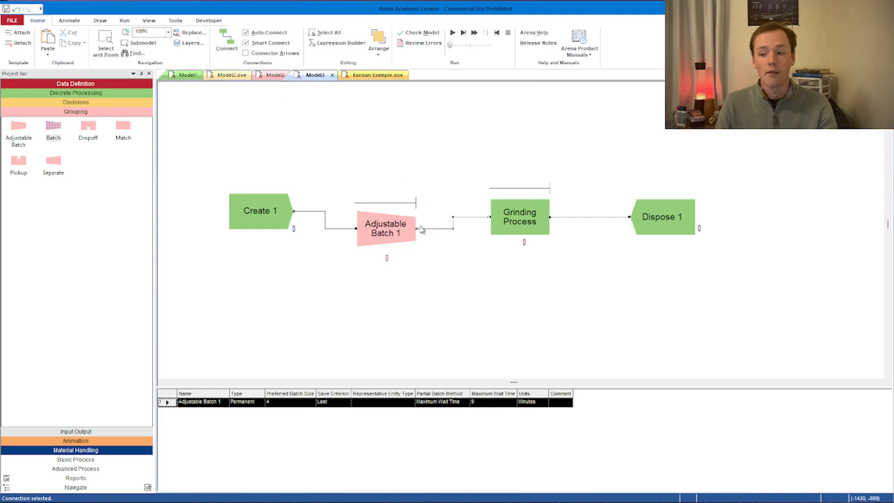
{"action": "left_click_drag", "start_coordinate": [409, 211], "coordinate": [427, 194]}
Step: Run the simulation to watch entities pass through Adjustable Batch 1 and Grinding Process
{"action": "left_click", "coordinate": [453, 33]}
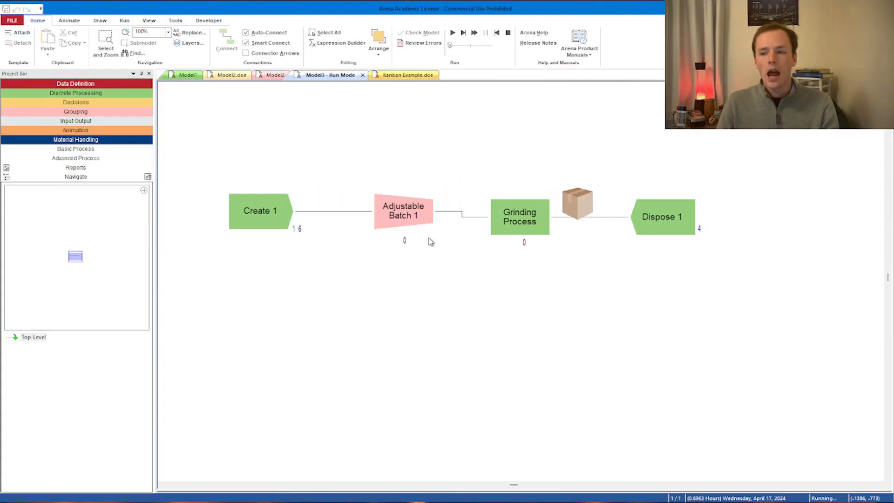
Step: Pause the simulation and end the run to return the model to editing
{"action": "left_click", "coordinate": [486, 33]}
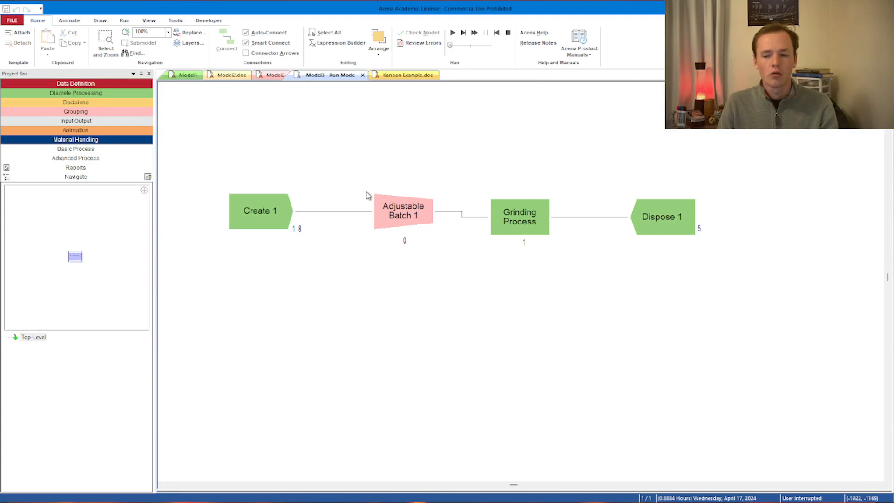
{"action": "left_click", "coordinate": [392, 211]}
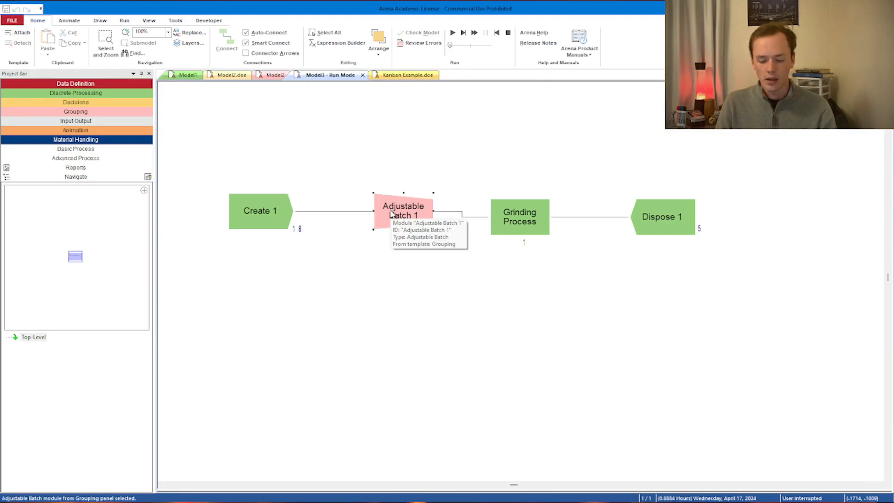
{"action": "double_click", "coordinate": [393, 213]}
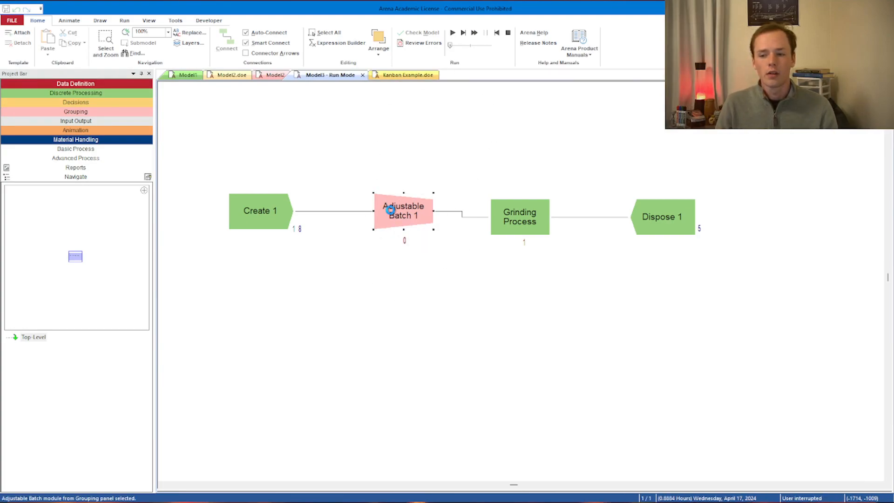
{"action": "left_click", "coordinate": [483, 313]}
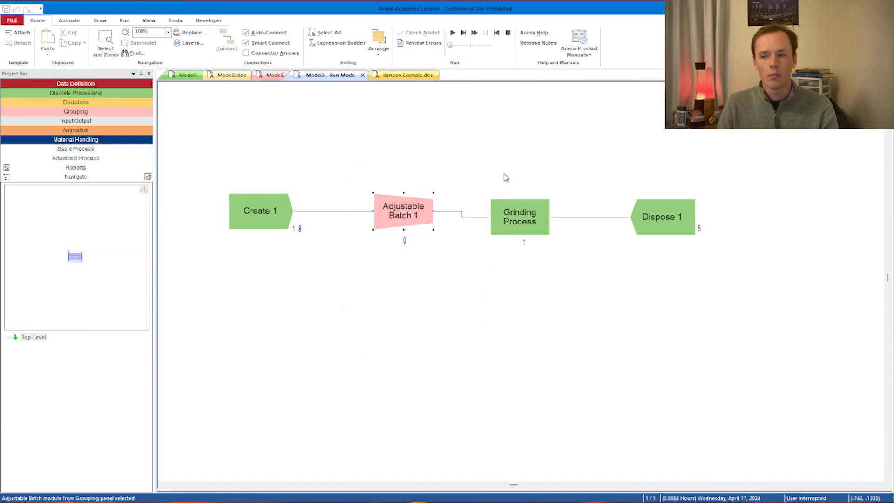
{"action": "left_click", "coordinate": [508, 32]}
Step: Examine Adjustable Batch 1's settings, including its representative entity type and partial batch method
{"action": "double_click", "coordinate": [399, 198]}
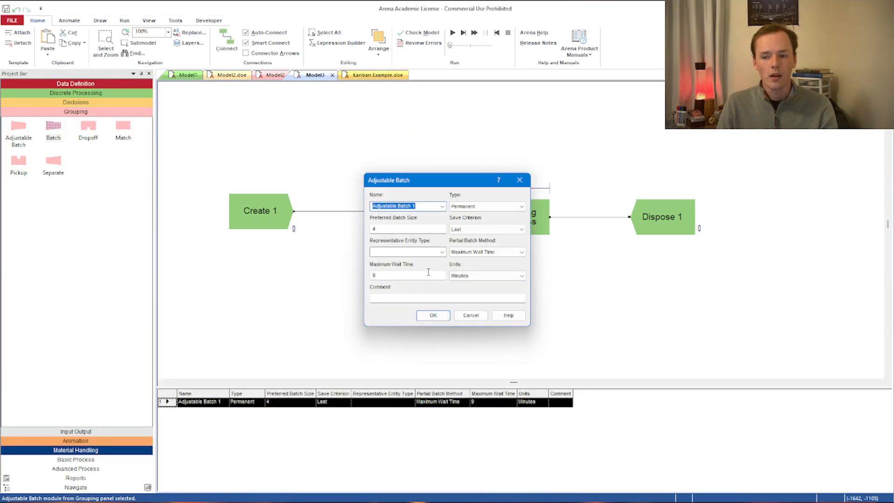
{"action": "left_click", "coordinate": [440, 255]}
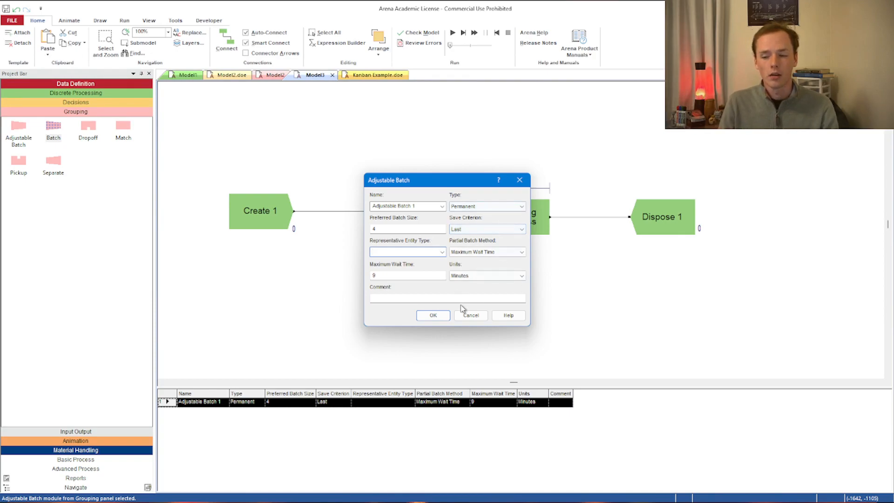
{"action": "left_click", "coordinate": [469, 319]}
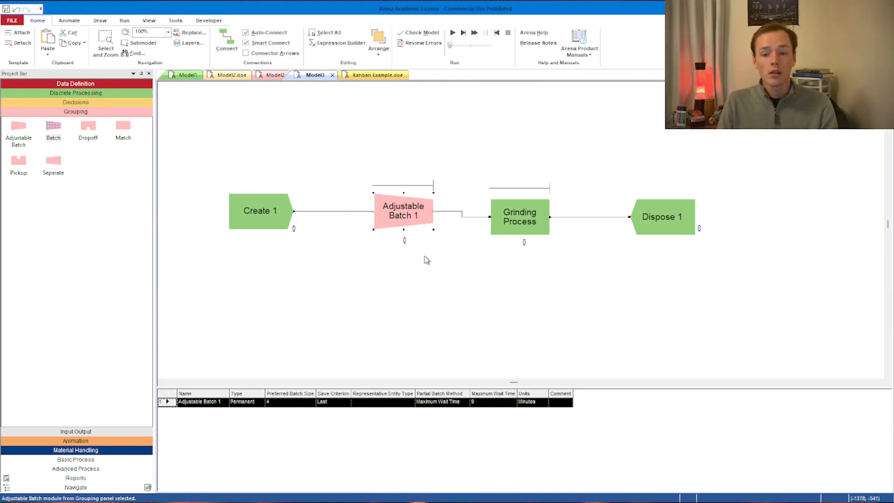
{"action": "left_click", "coordinate": [60, 173]}
{"action": "left_click", "coordinate": [29, 137]}
{"action": "left_click", "coordinate": [53, 130]}
{"action": "left_click", "coordinate": [123, 133]}
{"action": "left_click", "coordinate": [254, 176]}
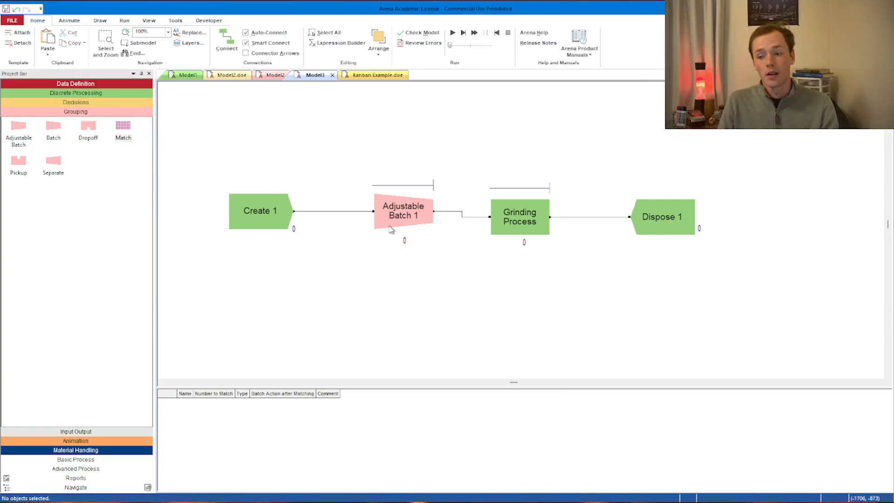
Step: Move the Create 1 module farther up and left on the model canvas
{"action": "left_click", "coordinate": [248, 208]}
{"action": "left_click_drag", "start_coordinate": [247, 207], "coordinate": [229, 207]}
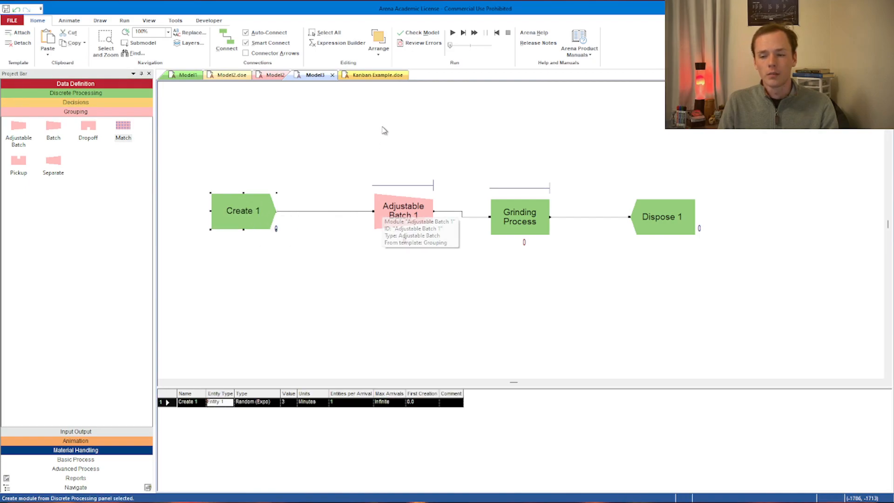
{"action": "left_click", "coordinate": [365, 211]}
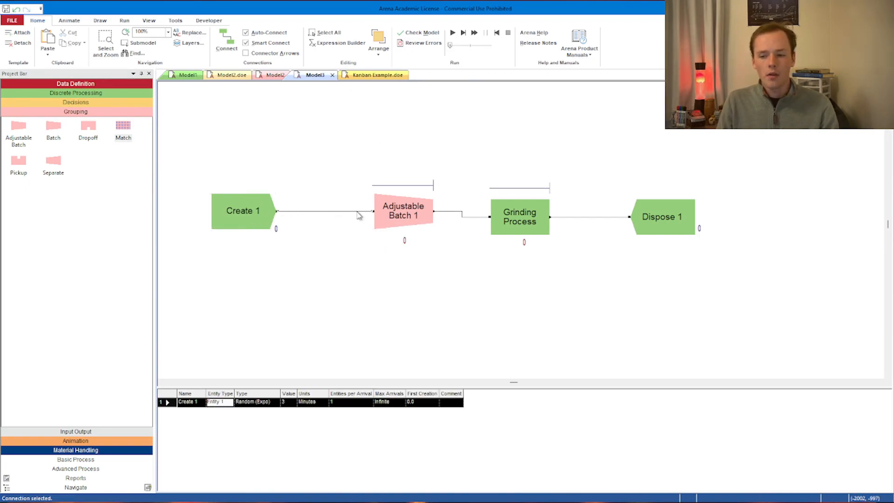
{"action": "left_click_drag", "start_coordinate": [261, 211], "coordinate": [247, 165]}
Step: Delete Adjustable Batch 1, Grinding Process and Dispose 1 with their connections, keeping only Create 1
{"action": "left_click", "coordinate": [278, 200]}
{"action": "key", "text": "Delete"}
{"action": "left_click", "coordinate": [249, 186]}
{"action": "left_click", "coordinate": [386, 208]}
{"action": "key", "text": "Delete"}
{"action": "left_click", "coordinate": [514, 222]}
{"action": "key", "text": "Delete"}
{"action": "left_click", "coordinate": [677, 219]}
{"action": "key", "text": "Delete"}
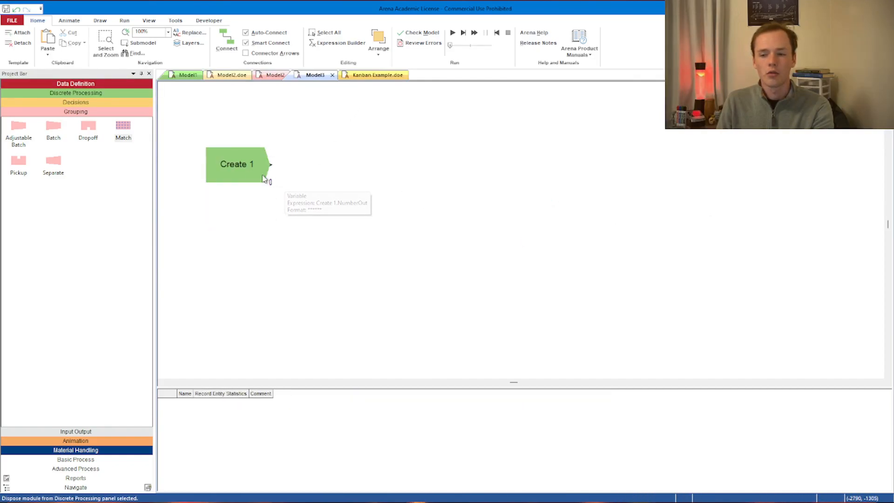
Step: Rename Create 1 to Create Raw Material and set its time between arrivals to 1 minute
{"action": "double_click", "coordinate": [271, 180]}
{"action": "left_click", "coordinate": [417, 214]}
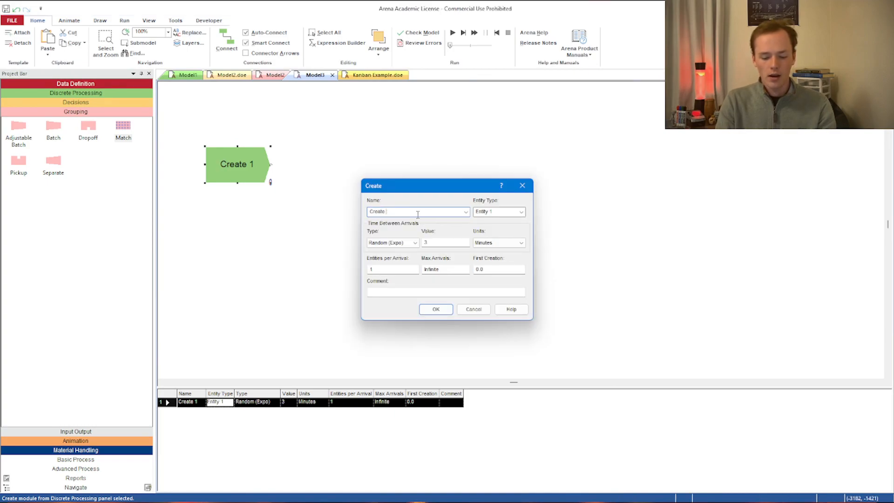
{"action": "type", "text": "l"}
{"action": "left_click", "coordinate": [483, 245]}
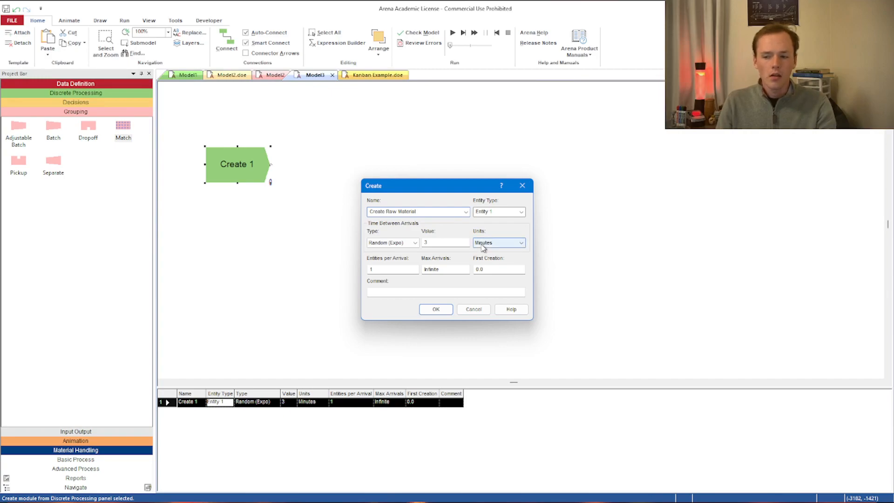
{"action": "left_click", "coordinate": [486, 289]}
{"action": "left_click", "coordinate": [502, 242]}
{"action": "left_click", "coordinate": [494, 254]}
{"action": "left_click", "coordinate": [434, 308]}
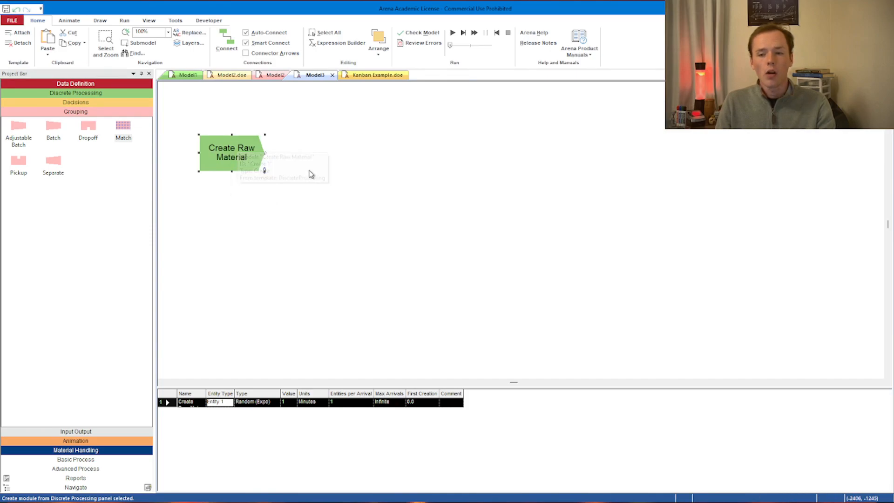
{"action": "left_click", "coordinate": [356, 180]}
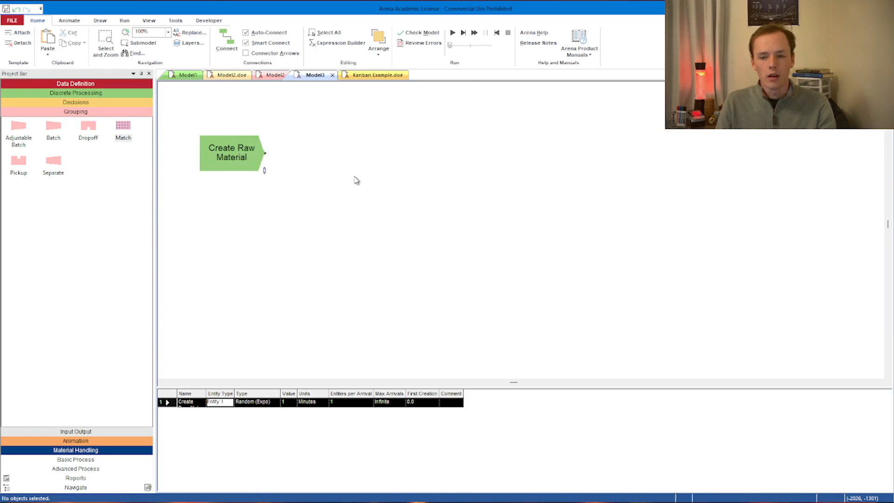
Step: Place a Process module beside Create Raw Material and set its action to Seize Delay Release with delay units in minutes
{"action": "left_click", "coordinate": [77, 94]}
{"action": "left_click_drag", "start_coordinate": [121, 179], "coordinate": [432, 200]}
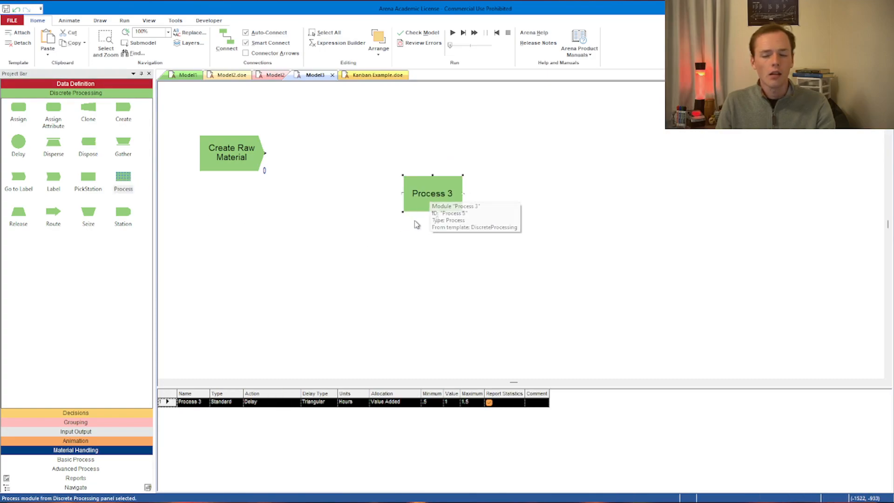
{"action": "double_click", "coordinate": [433, 195]}
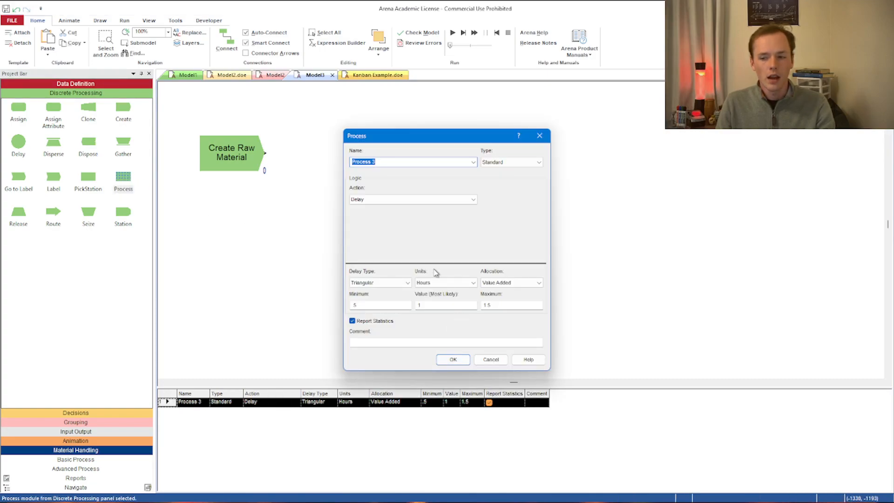
{"action": "left_click", "coordinate": [495, 167]}
{"action": "left_click", "coordinate": [496, 171]}
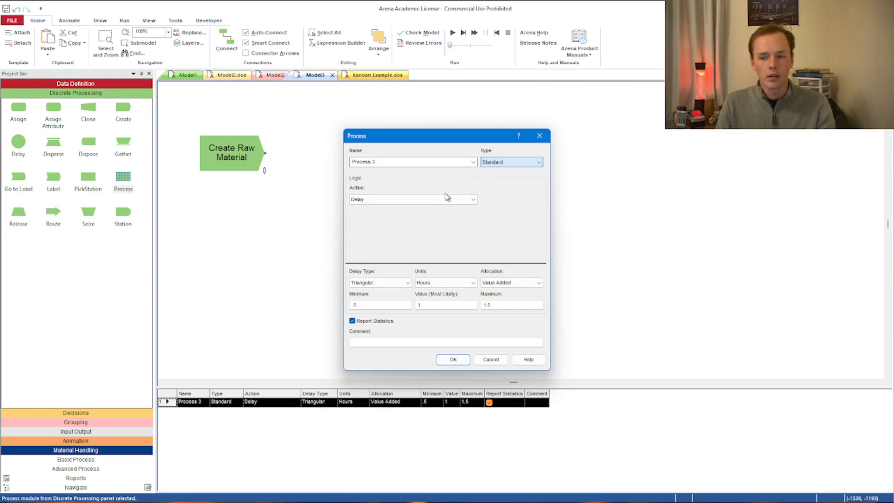
{"action": "left_click", "coordinate": [419, 201]}
{"action": "left_click", "coordinate": [410, 218]}
{"action": "left_click", "coordinate": [444, 283]}
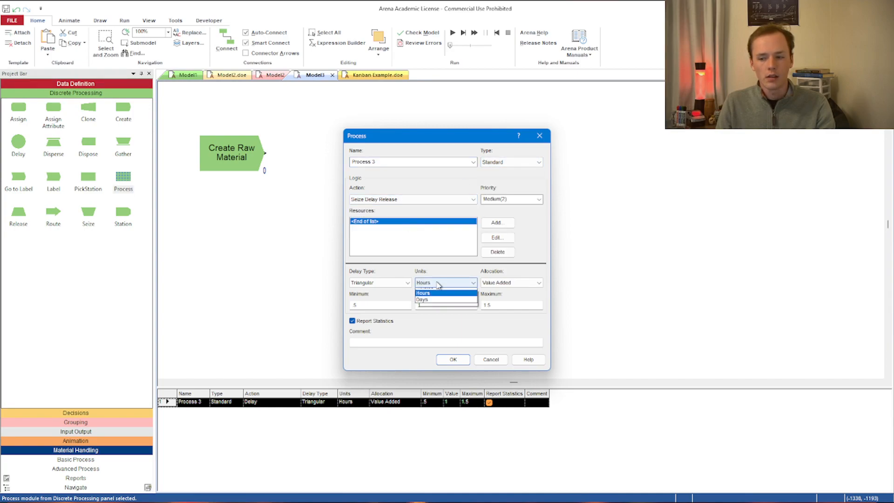
{"action": "left_click", "coordinate": [447, 298]}
{"action": "left_click", "coordinate": [453, 360]}
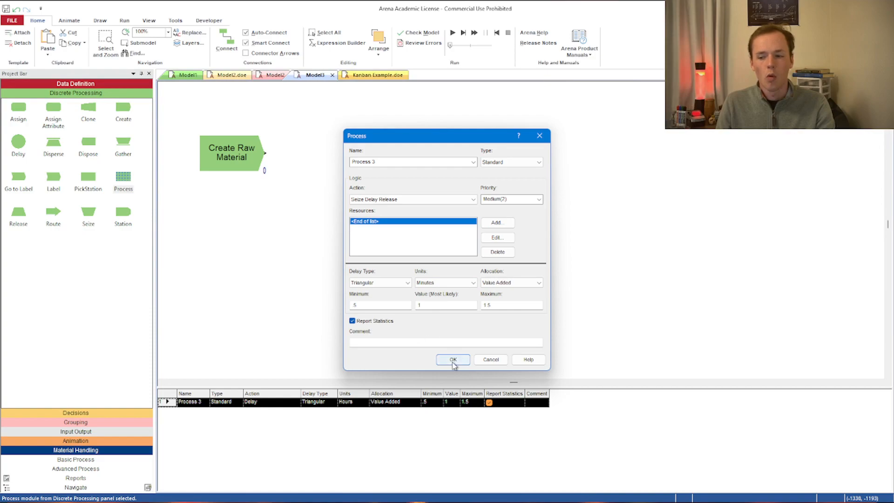
Step: Add Resource 1 with 1 unit to seize to Process 3 and line the module up with Create Raw Material
{"action": "left_click", "coordinate": [508, 275]}
{"action": "left_click", "coordinate": [489, 225]}
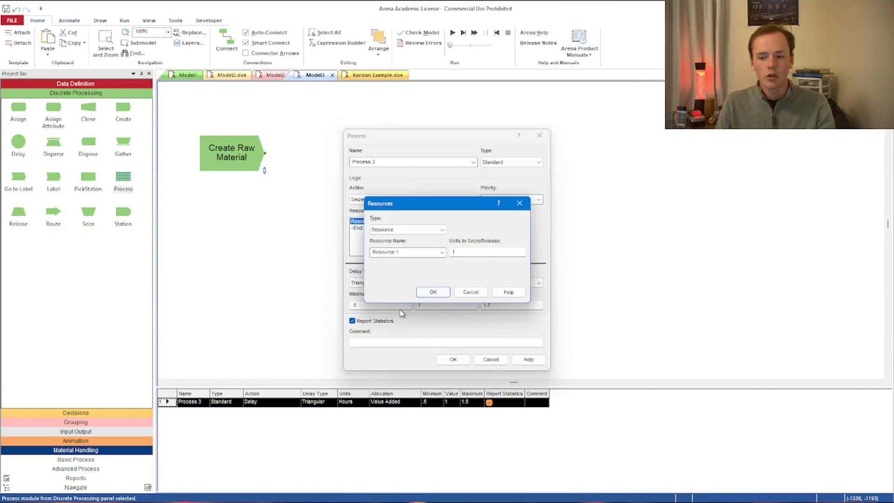
{"action": "left_click", "coordinate": [433, 292]}
{"action": "left_click", "coordinate": [453, 360]}
{"action": "left_click_drag", "start_coordinate": [437, 193], "coordinate": [414, 164]}
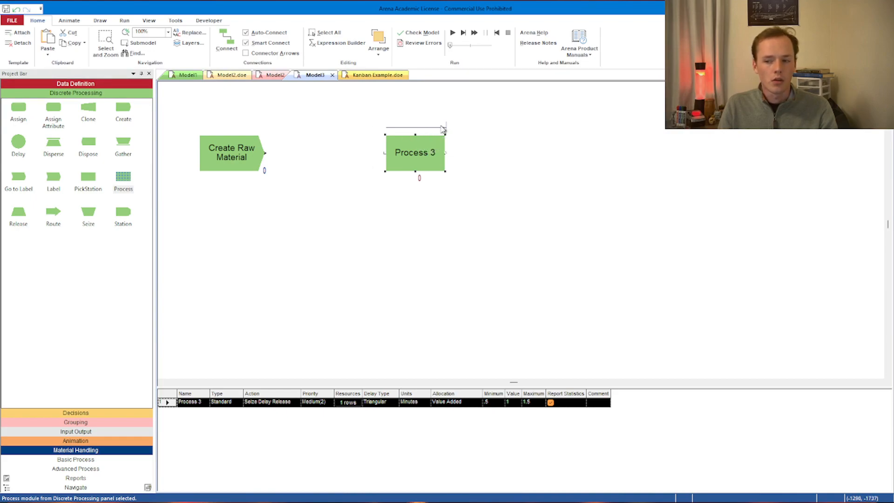
{"action": "double_click", "coordinate": [435, 142]}
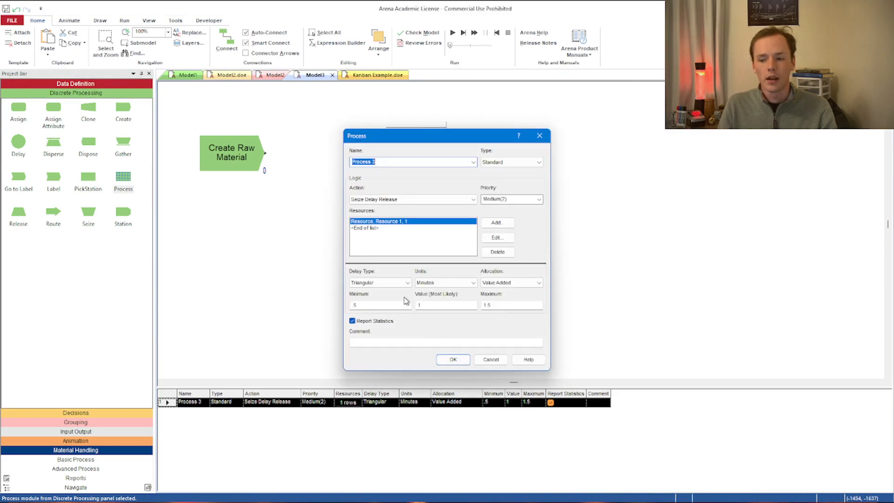
{"action": "left_click", "coordinate": [452, 361]}
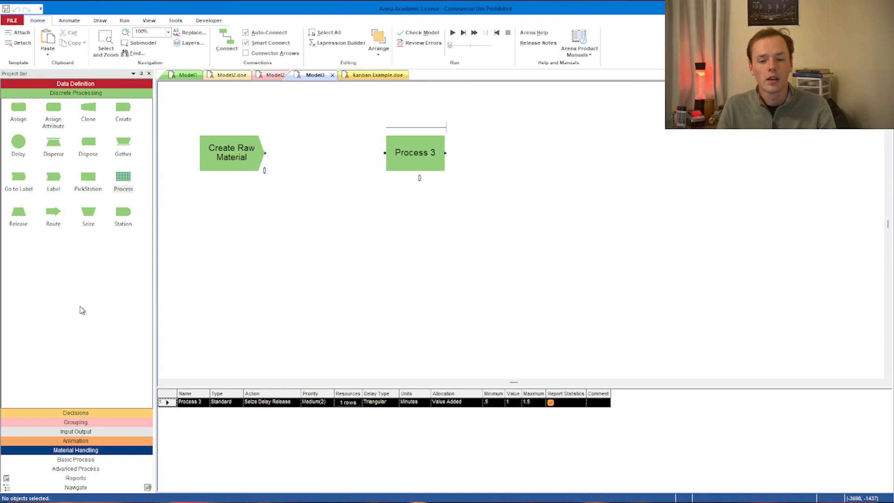
{"action": "left_click", "coordinate": [77, 413]}
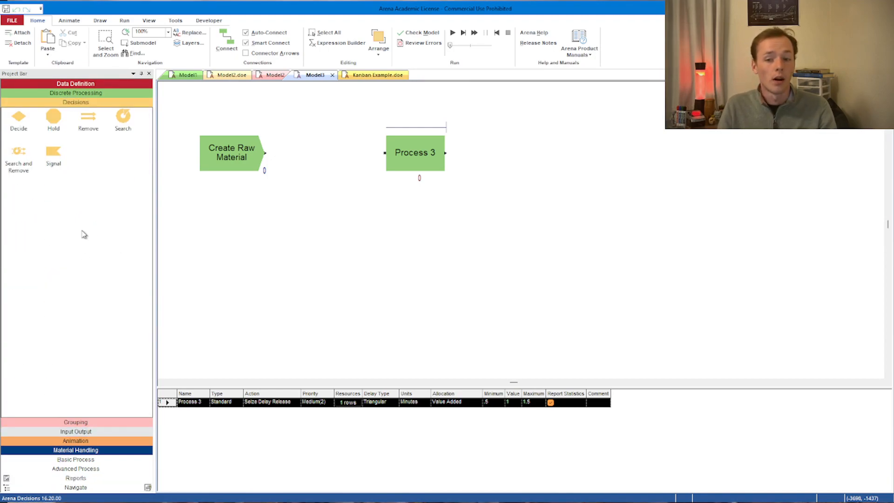
{"action": "left_click", "coordinate": [82, 95]}
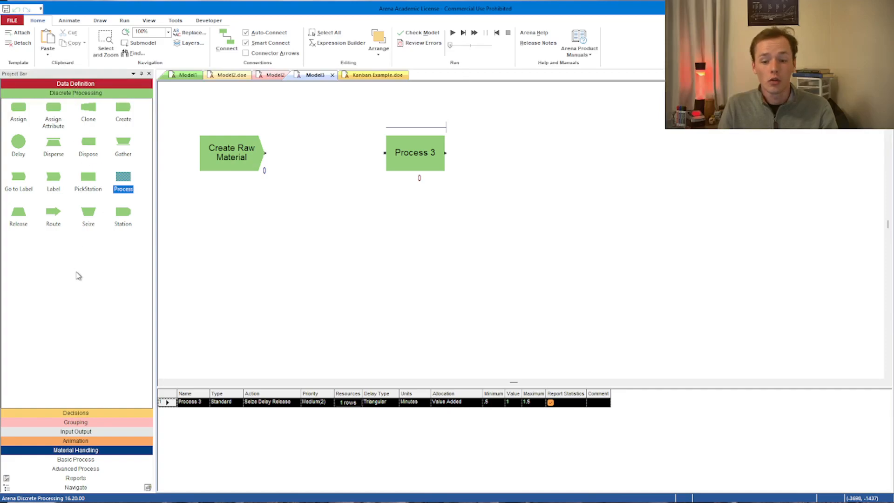
{"action": "left_click", "coordinate": [78, 413]}
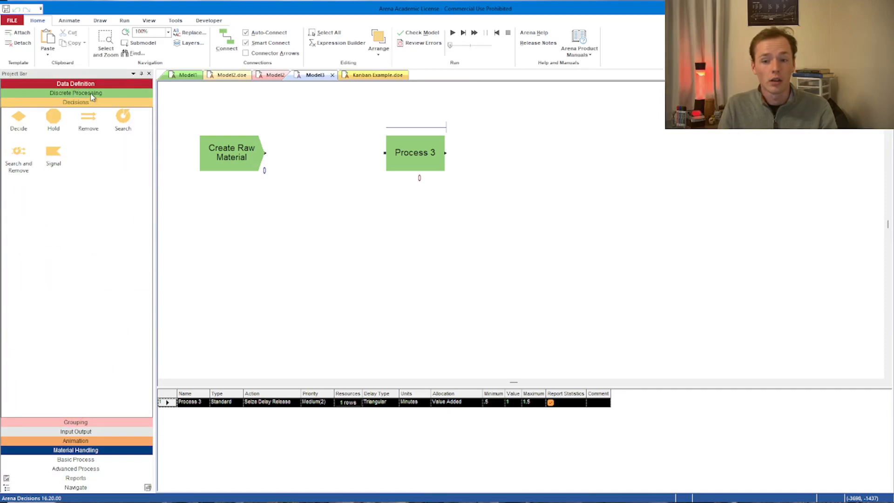
Step: Place a Match module between Create Raw Material and Process 3, arranging the three modules to fit
{"action": "left_click", "coordinate": [78, 424]}
{"action": "left_click_drag", "start_coordinate": [122, 126], "coordinate": [266, 213]}
{"action": "left_click_drag", "start_coordinate": [246, 166], "coordinate": [229, 159]}
{"action": "left_click_drag", "start_coordinate": [410, 151], "coordinate": [468, 215]}
{"action": "left_click_drag", "start_coordinate": [299, 236], "coordinate": [322, 182]}
{"action": "left_click_drag", "start_coordinate": [471, 215], "coordinate": [416, 177]}
{"action": "left_click_drag", "start_coordinate": [311, 175], "coordinate": [317, 176]}
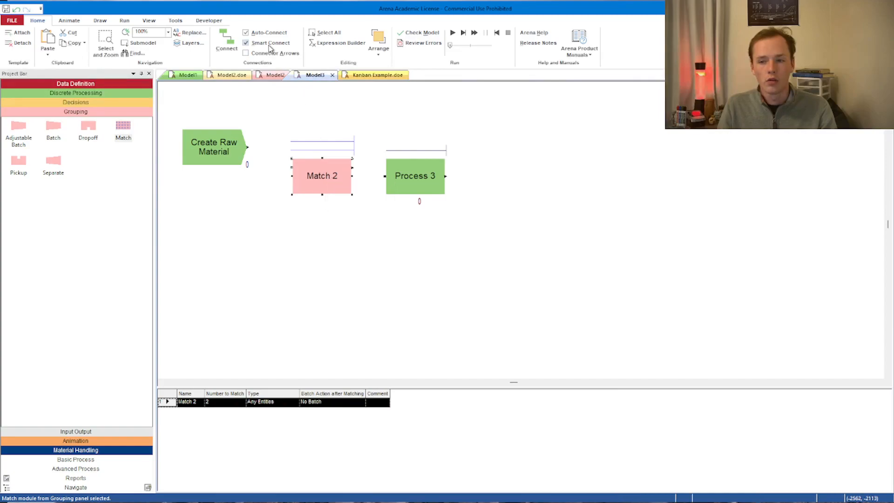
Step: Set the Match module to permanently batch any entities after matching and rename it Match K1
{"action": "double_click", "coordinate": [312, 177]}
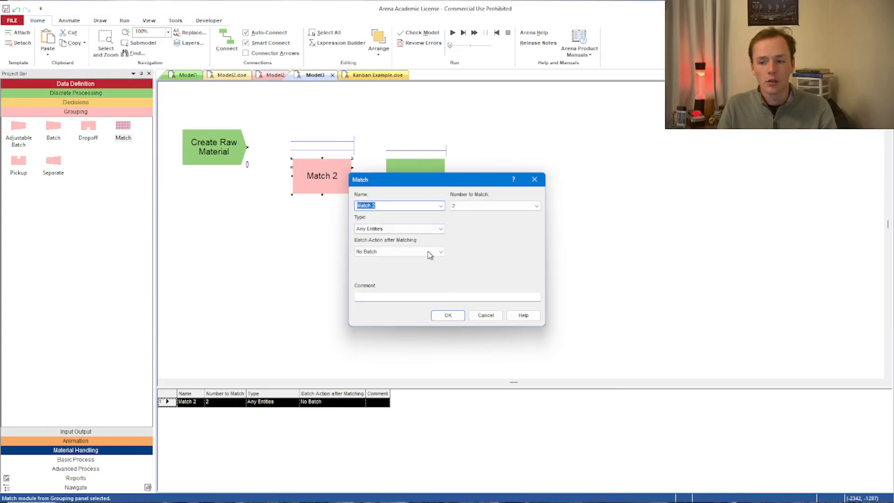
{"action": "left_click", "coordinate": [429, 254]}
{"action": "left_click", "coordinate": [404, 279]}
{"action": "left_click", "coordinate": [399, 228]}
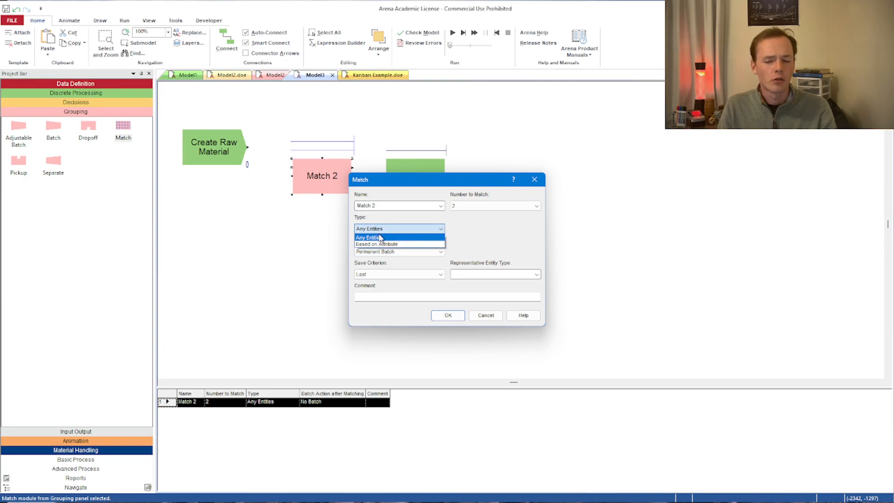
{"action": "left_click", "coordinate": [373, 238]}
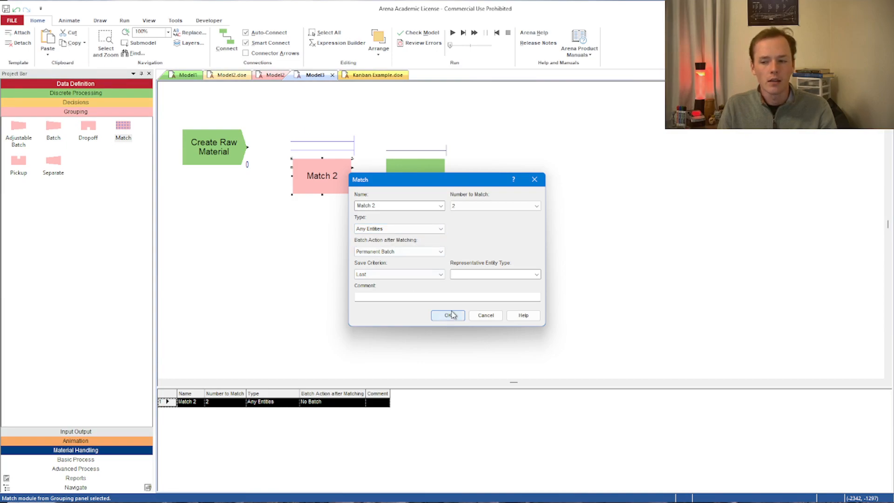
{"action": "left_click", "coordinate": [422, 206]}
{"action": "key", "text": "BackSpace"}
{"action": "type", "text": "K1"}
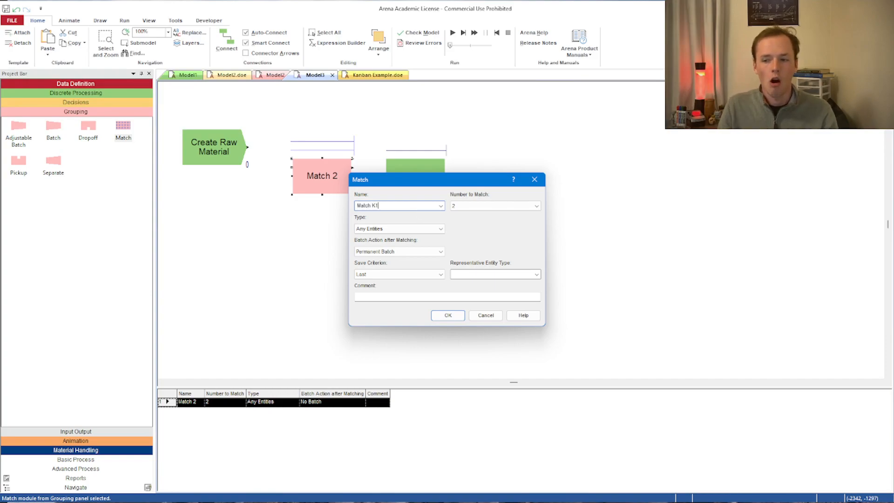
{"action": "left_click", "coordinate": [448, 315]}
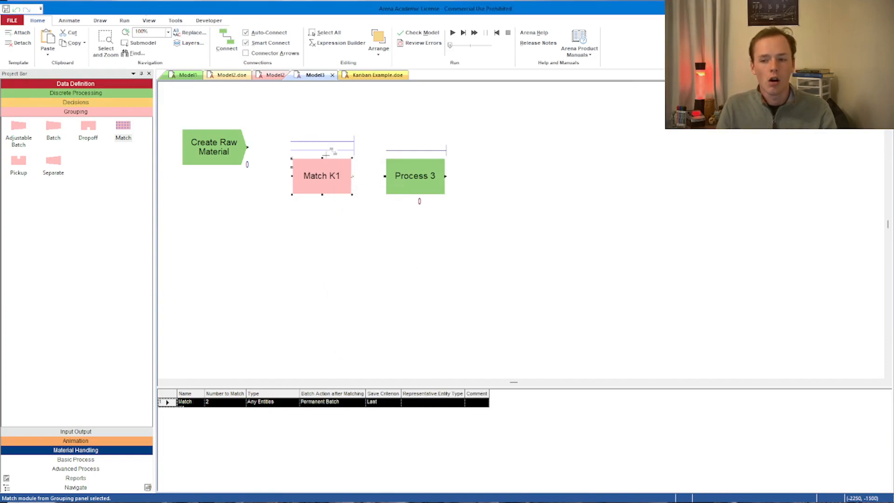
Step: Connect Match K1's exit to Process 3 and change its batch action after matching to Temporary Batch
{"action": "left_click", "coordinate": [337, 169]}
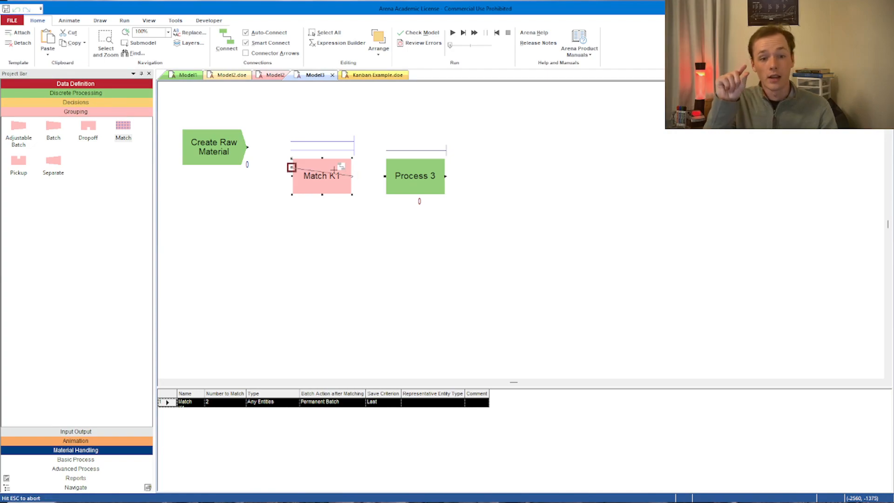
{"action": "left_click", "coordinate": [384, 175]}
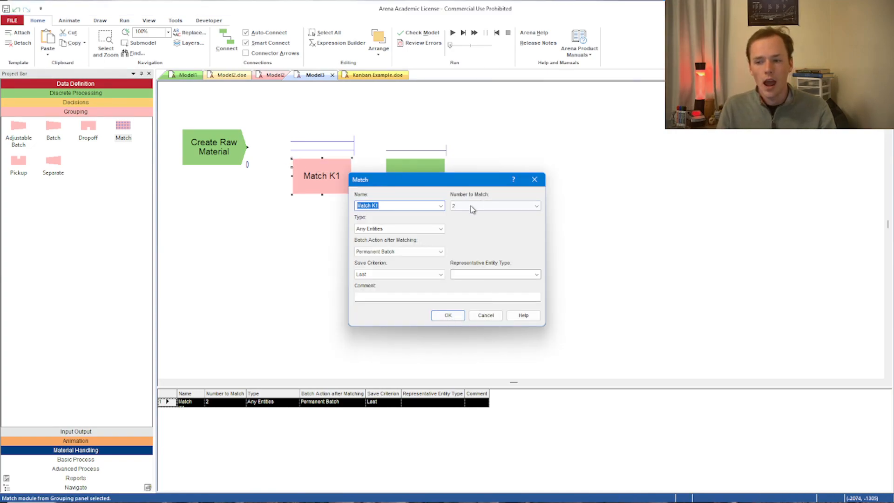
{"action": "left_click", "coordinate": [418, 251]}
{"action": "left_click", "coordinate": [409, 260]}
{"action": "left_click", "coordinate": [431, 316]}
Step: Move Process 3 and Match K1 farther away from Create Raw Material, keeping them in line
{"action": "left_click", "coordinate": [409, 184]}
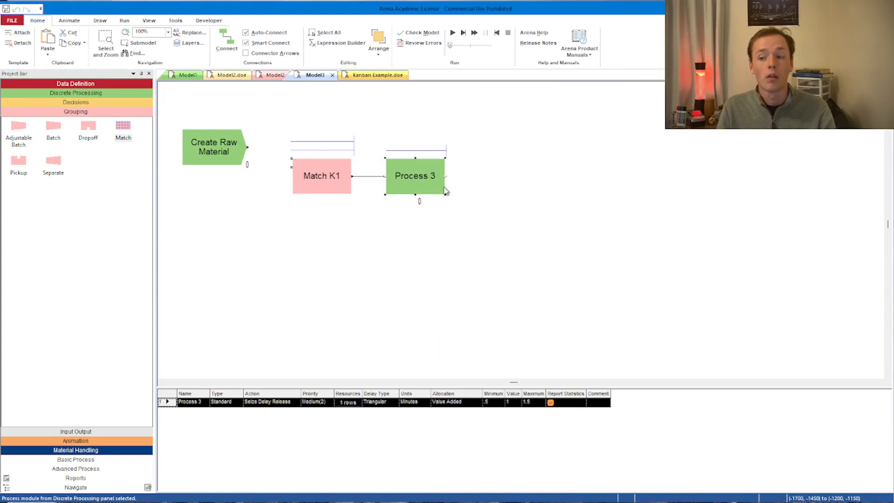
{"action": "left_click_drag", "start_coordinate": [410, 184], "coordinate": [439, 183]}
{"action": "left_click", "coordinate": [349, 189]}
{"action": "left_click_drag", "start_coordinate": [349, 189], "coordinate": [379, 188]}
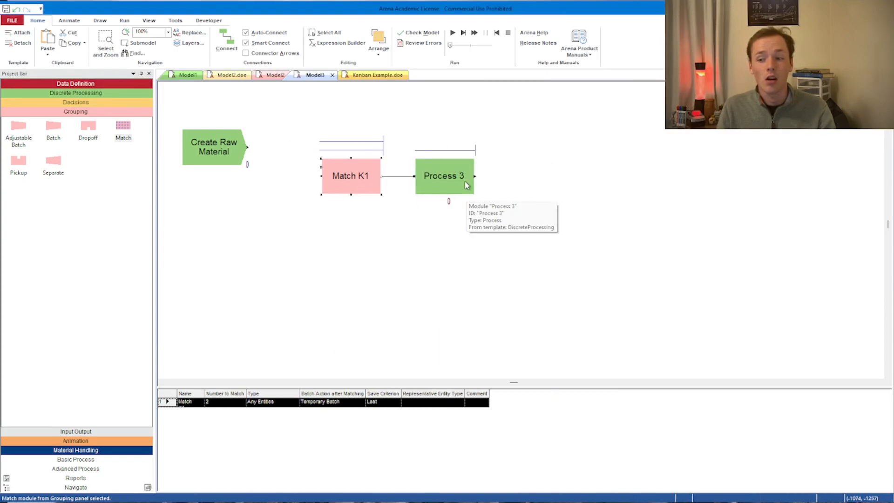
Step: Add a Create module named Create Cards below Create Raw Material, with units in Seconds, 3 entities per arrival and 1 max arrival
{"action": "left_click", "coordinate": [73, 93]}
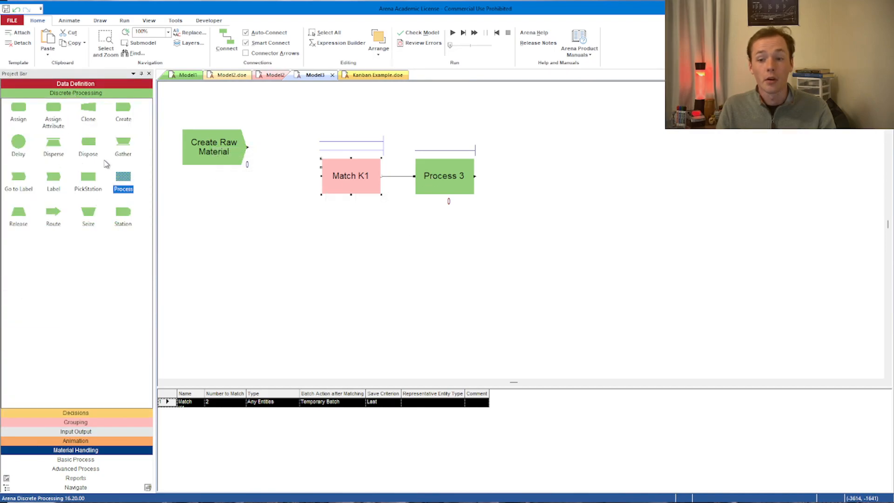
{"action": "left_click_drag", "start_coordinate": [119, 108], "coordinate": [190, 241]}
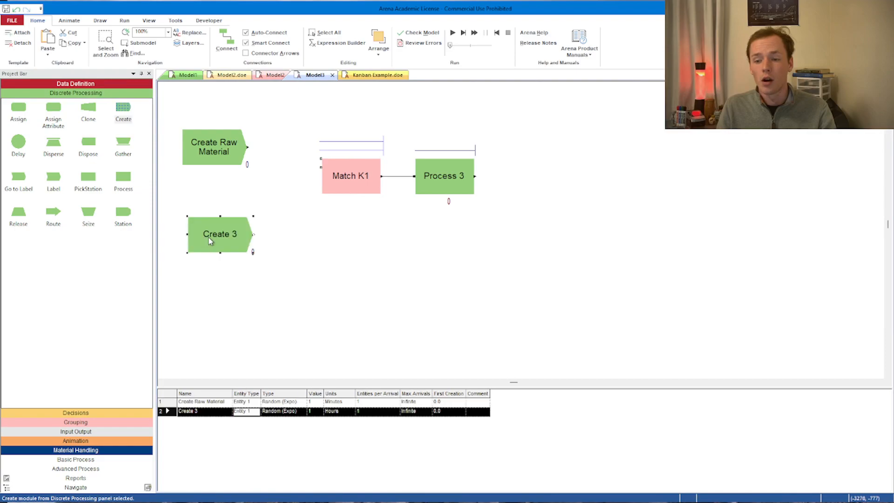
{"action": "double_click", "coordinate": [210, 238]}
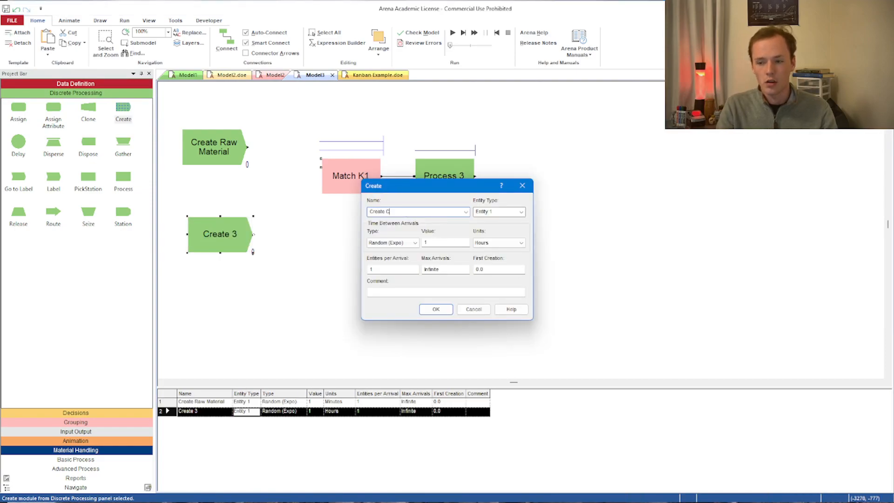
{"action": "left_click", "coordinate": [486, 243]}
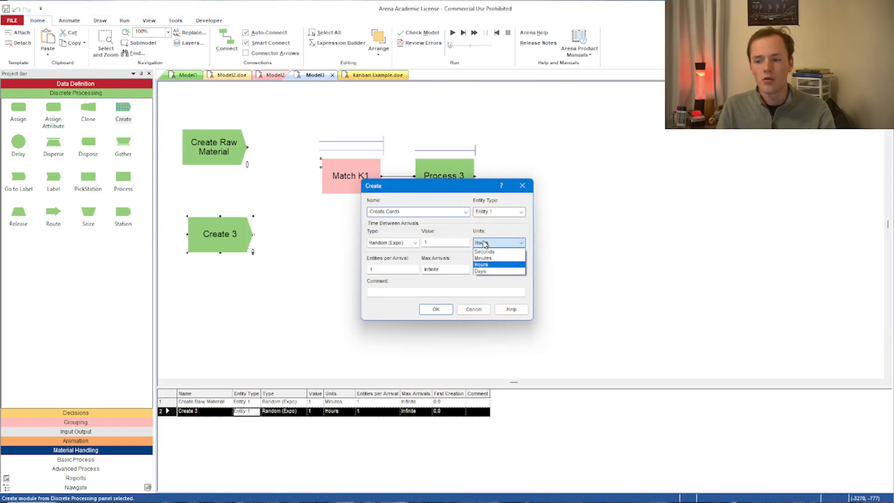
{"action": "left_click", "coordinate": [490, 253]}
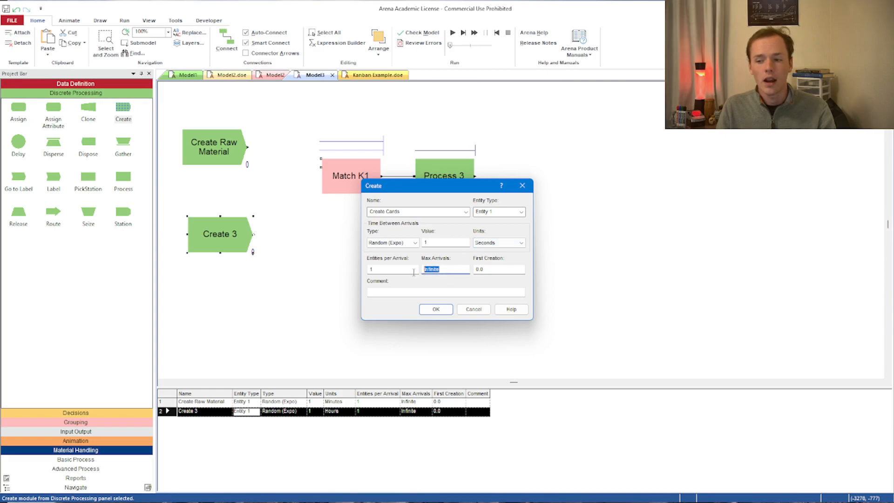
{"action": "left_click_drag", "start_coordinate": [397, 271], "coordinate": [361, 271]}
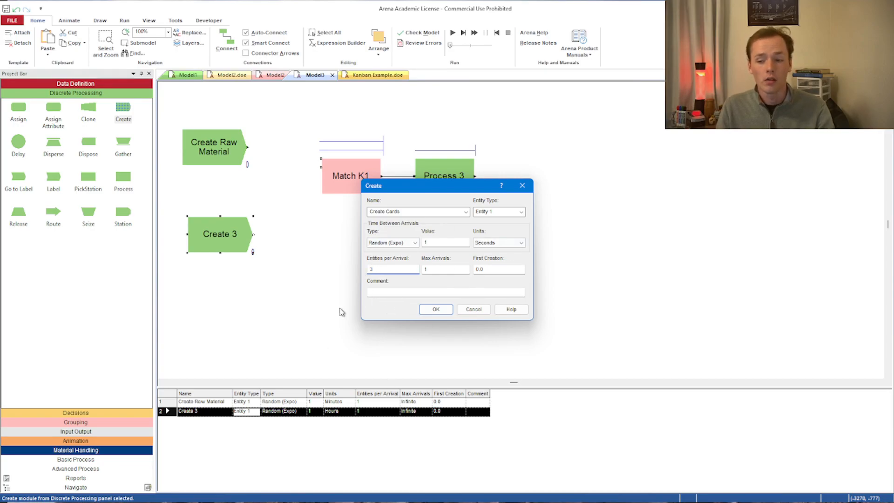
{"action": "left_click", "coordinate": [433, 309]}
Step: Widen the gap between Match K1 and Process 3 and align Create Cards directly beneath Create Raw Material
{"action": "left_click_drag", "start_coordinate": [233, 241], "coordinate": [245, 269]}
{"action": "left_click_drag", "start_coordinate": [456, 177], "coordinate": [492, 176]}
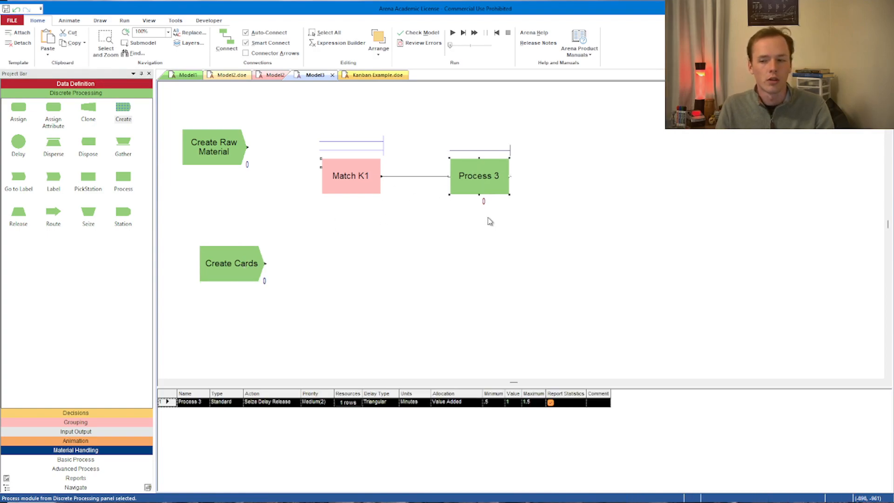
{"action": "left_click_drag", "start_coordinate": [233, 260], "coordinate": [216, 208]}
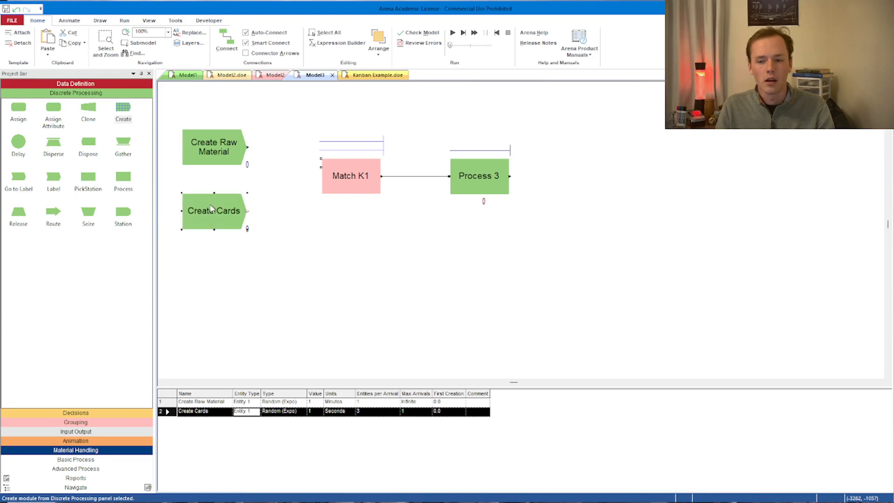
Step: Set the entity type of Create Cards to K1 Cards
{"action": "double_click", "coordinate": [214, 210]}
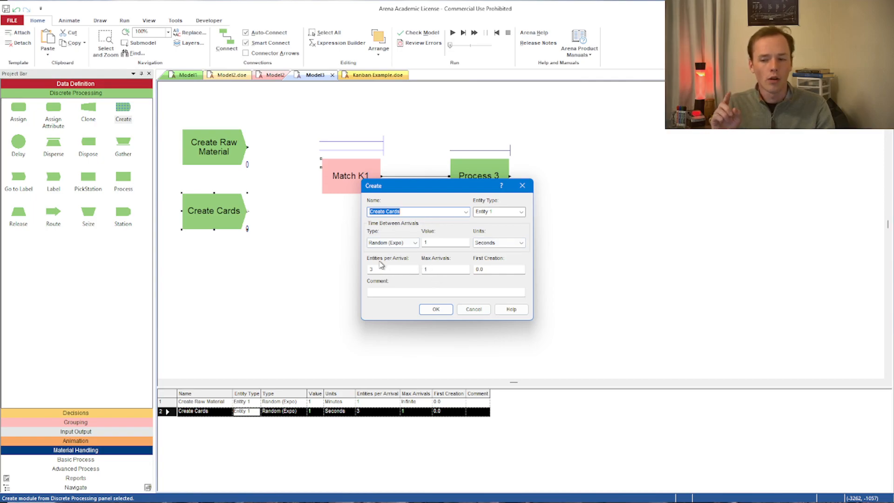
{"action": "left_click", "coordinate": [497, 214]}
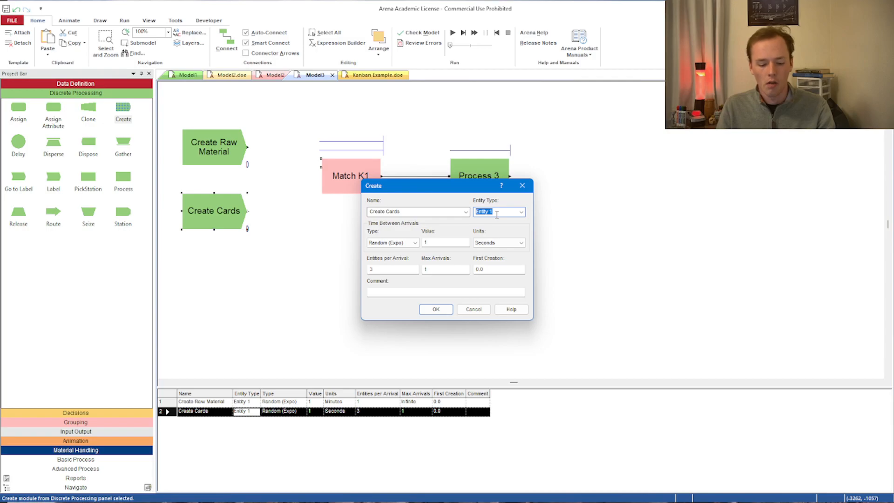
{"action": "type", "text": "K1 Cards"}
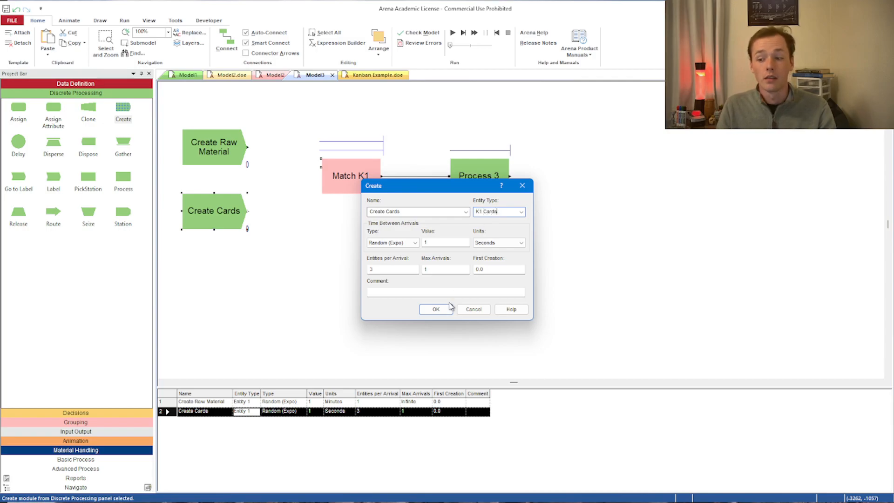
{"action": "left_click", "coordinate": [447, 308]}
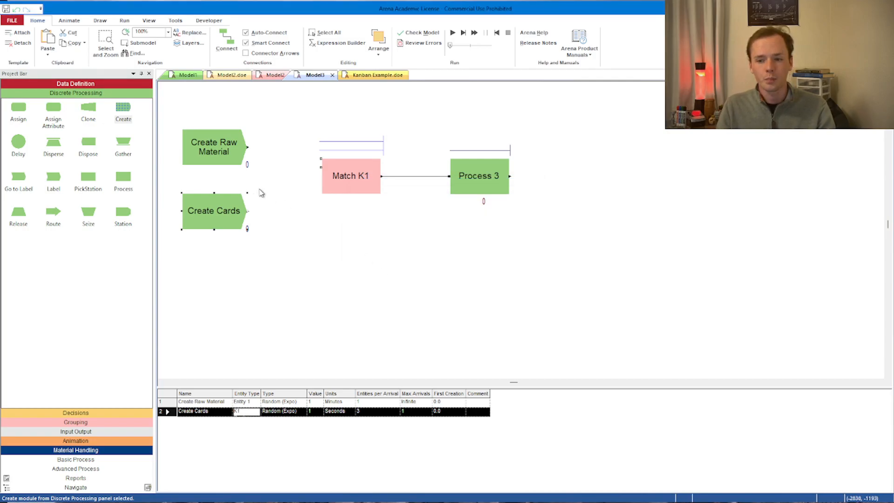
Step: Connect Create Cards to Match K1's lower entry point and Create Raw Material to its upper entry point
{"action": "left_click", "coordinate": [226, 41]}
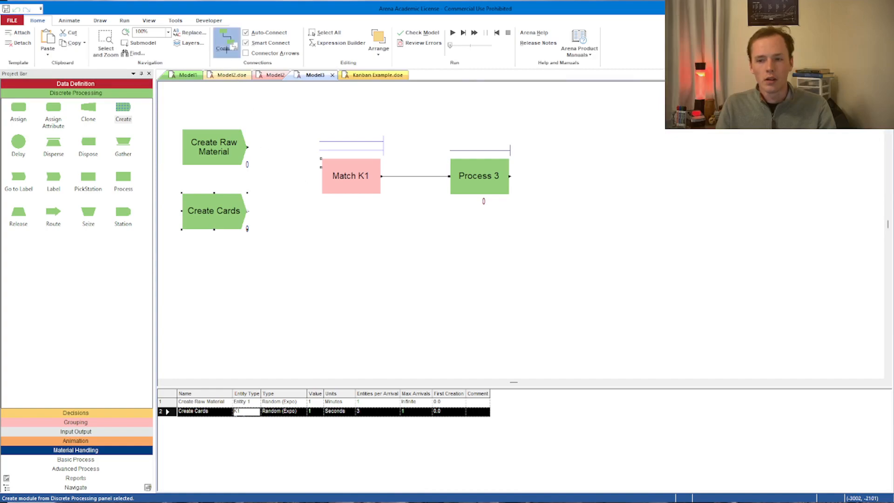
{"action": "left_click", "coordinate": [248, 210]}
{"action": "left_click", "coordinate": [320, 168]}
{"action": "left_click", "coordinate": [226, 41]}
{"action": "left_click", "coordinate": [248, 147]}
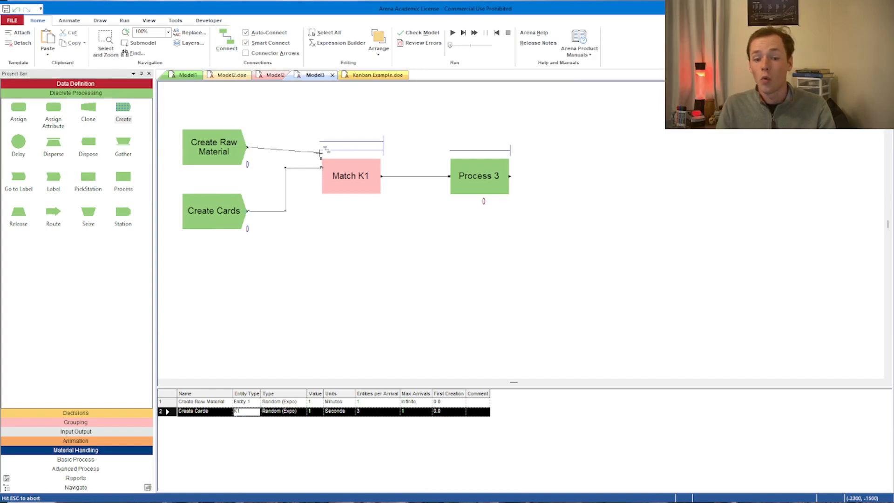
{"action": "left_click", "coordinate": [321, 158]}
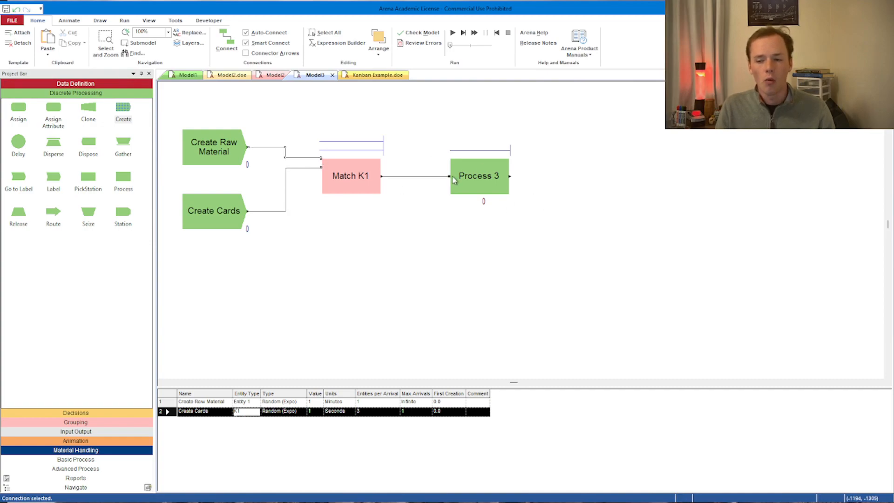
Step: Rename Process 3 as Process Machine
{"action": "double_click", "coordinate": [480, 180]}
{"action": "left_click", "coordinate": [398, 163]}
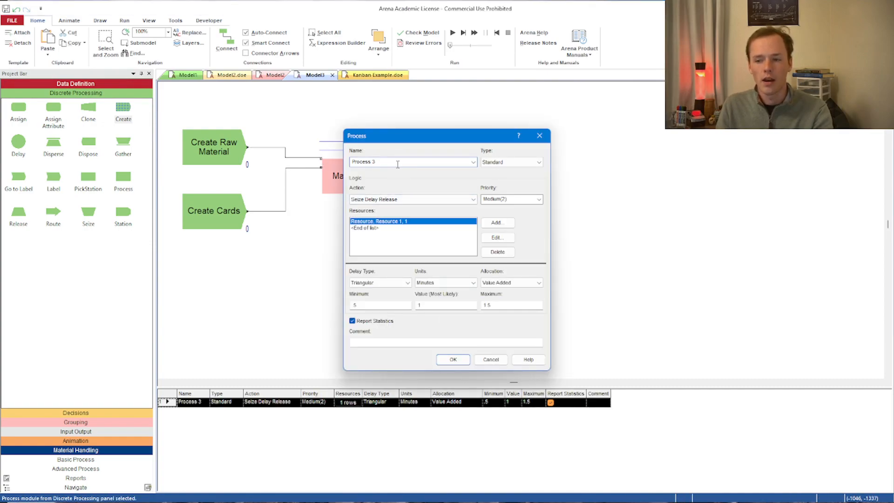
{"action": "type", "text": "Machine"}
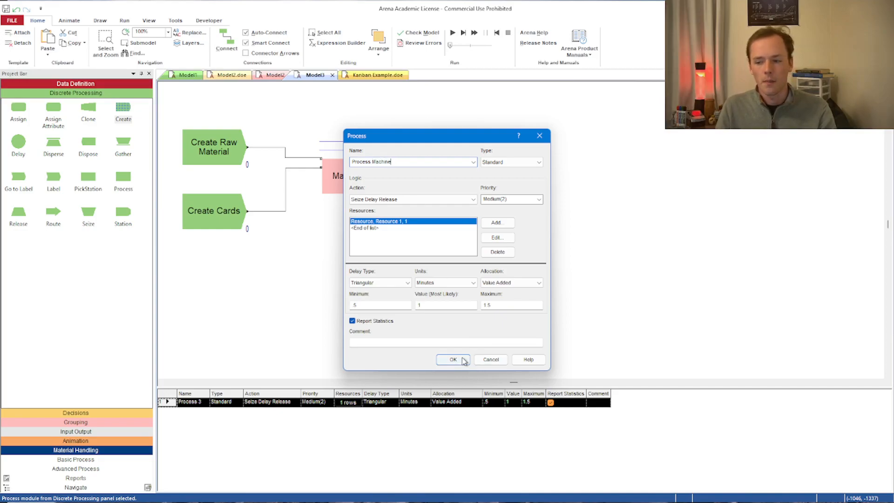
{"action": "left_click", "coordinate": [453, 360]}
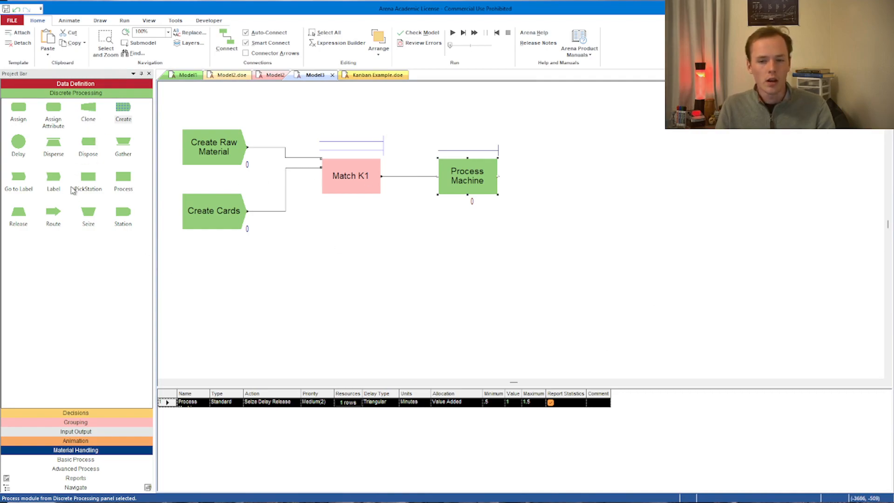
Step: Add a Separate module after Process Machine and name it Separate Cards from Product
{"action": "left_click", "coordinate": [85, 421]}
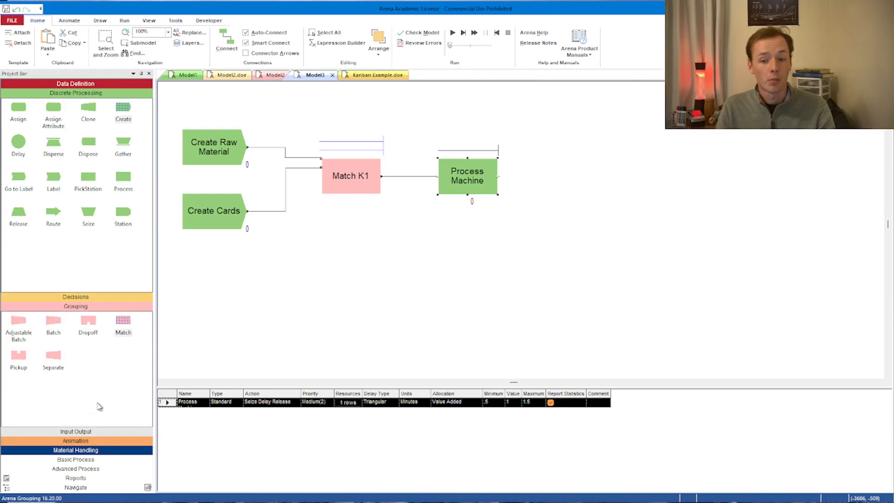
{"action": "left_click_drag", "start_coordinate": [54, 162], "coordinate": [534, 182]}
{"action": "double_click", "coordinate": [576, 188]}
{"action": "type", "text": "Separate Cards from Product"}
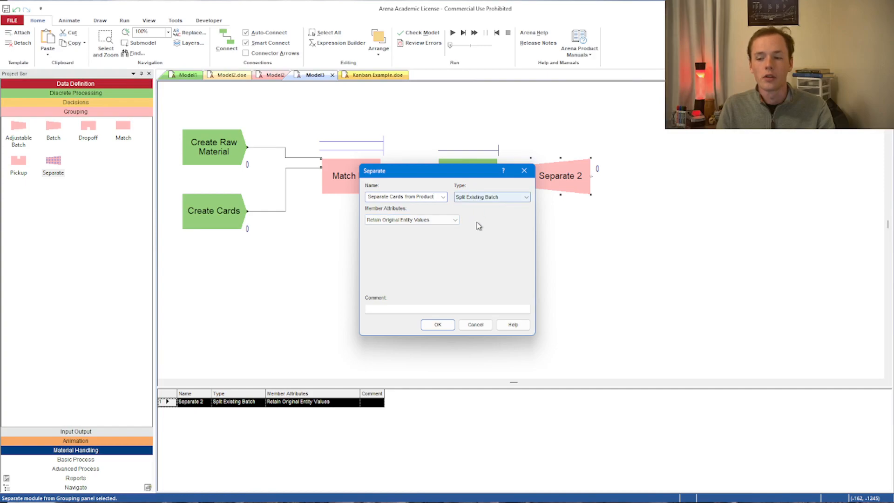
{"action": "left_click", "coordinate": [442, 325]}
{"action": "double_click", "coordinate": [605, 184]}
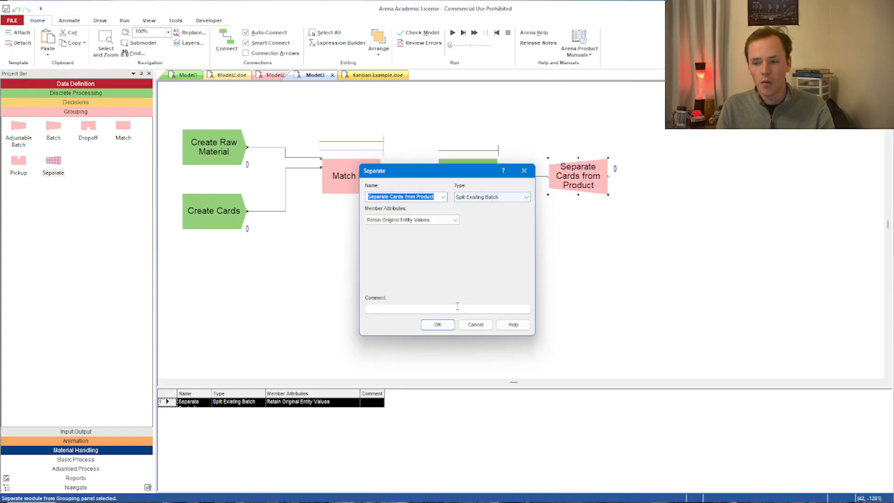
{"action": "left_click", "coordinate": [438, 323]}
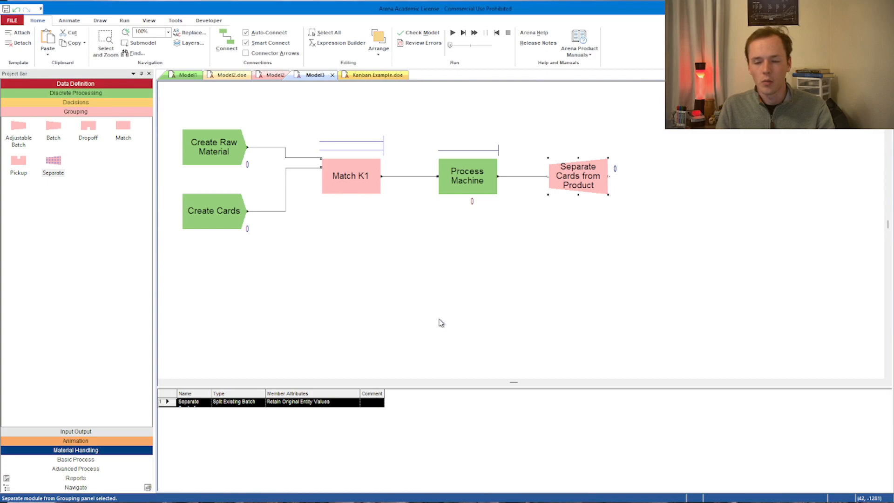
Step: Add a Decide module after the Separate module, routing False back to Match K1's lower entry point and True to a new Dispose module
{"action": "left_click", "coordinate": [79, 104]}
{"action": "left_click_drag", "start_coordinate": [19, 118], "coordinate": [652, 183]}
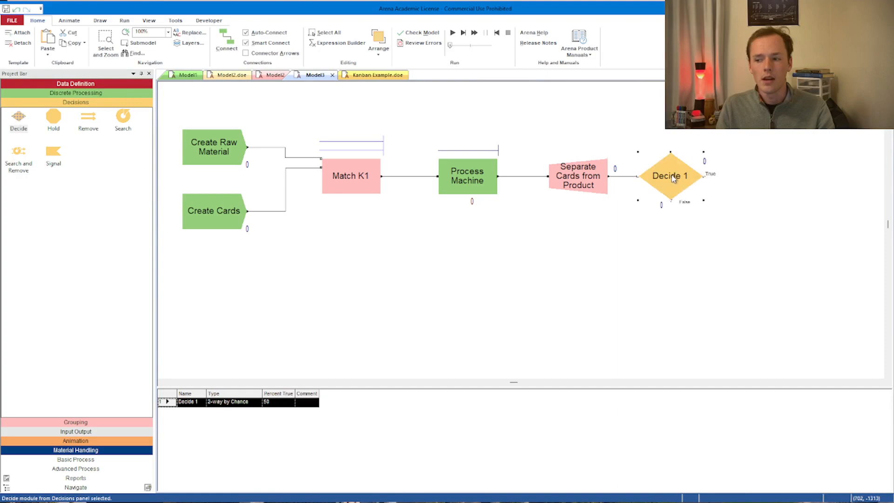
{"action": "left_click", "coordinate": [236, 55]}
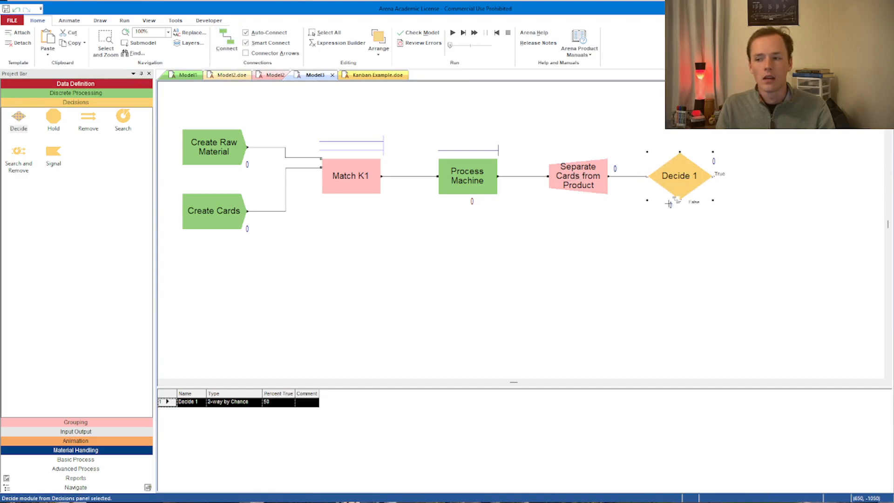
{"action": "left_click", "coordinate": [680, 201]}
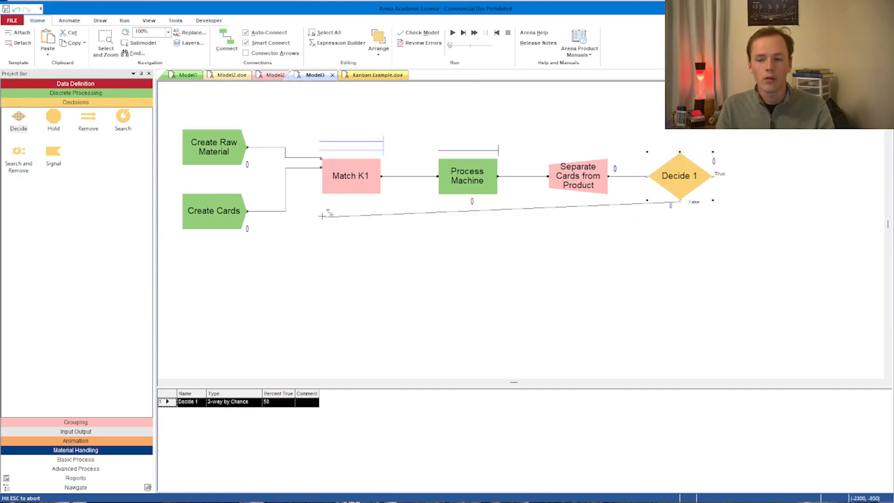
{"action": "left_click", "coordinate": [320, 167]}
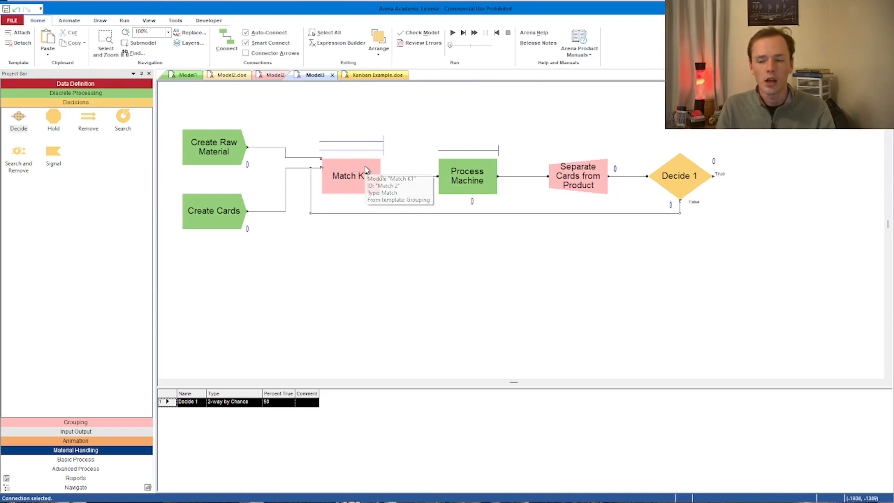
{"action": "left_click", "coordinate": [102, 89]}
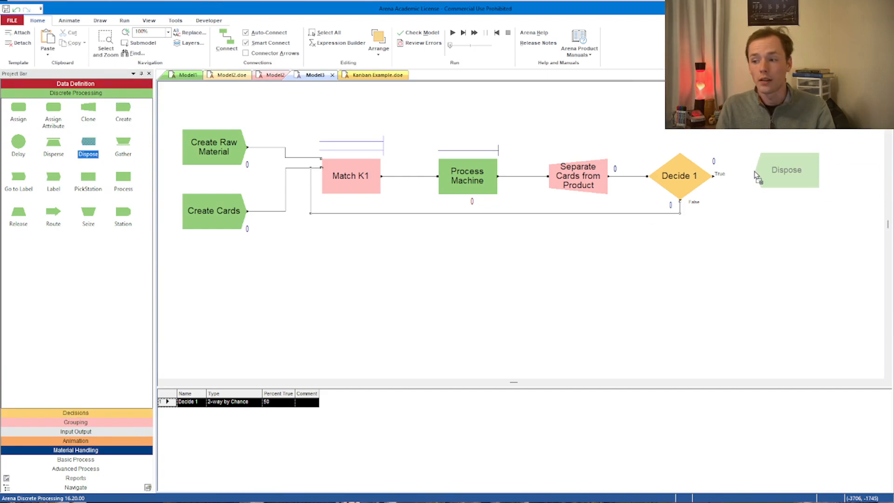
{"action": "left_click", "coordinate": [782, 176]}
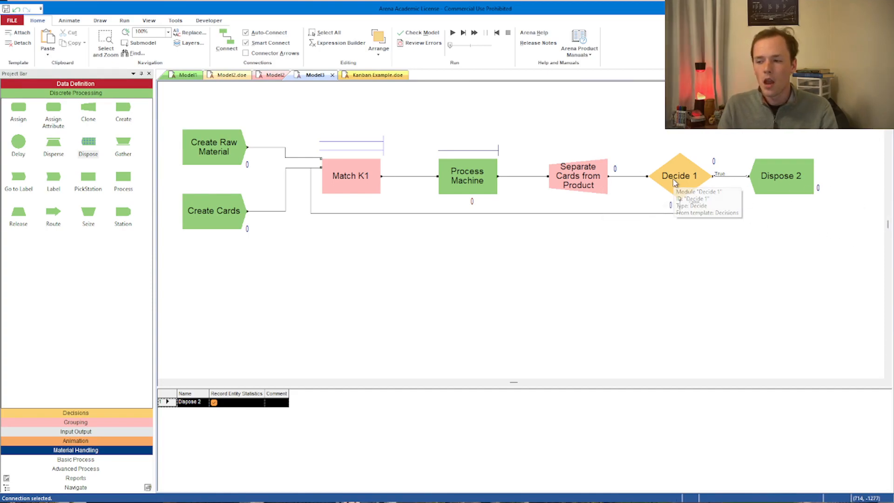
Step: Set Decide 1 to 2-way by Condition, testing for Entity Type named Entity 1
{"action": "double_click", "coordinate": [681, 187]}
{"action": "left_click", "coordinate": [517, 208]}
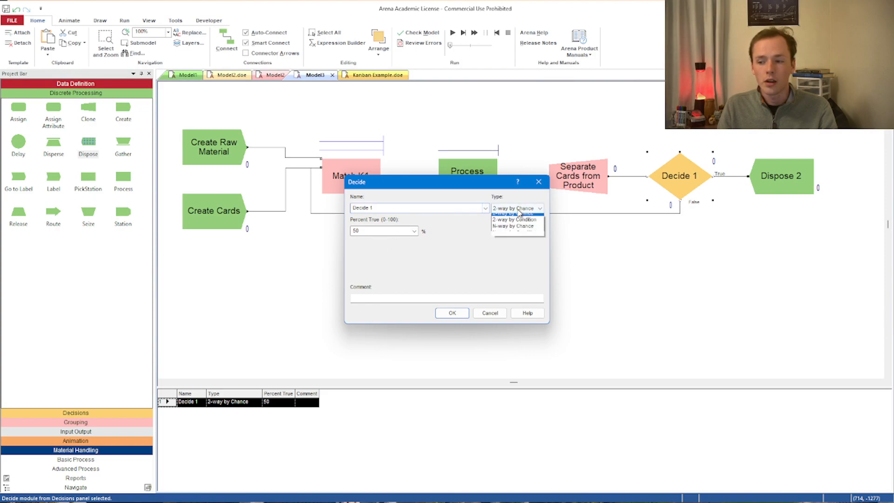
{"action": "left_click", "coordinate": [519, 223]}
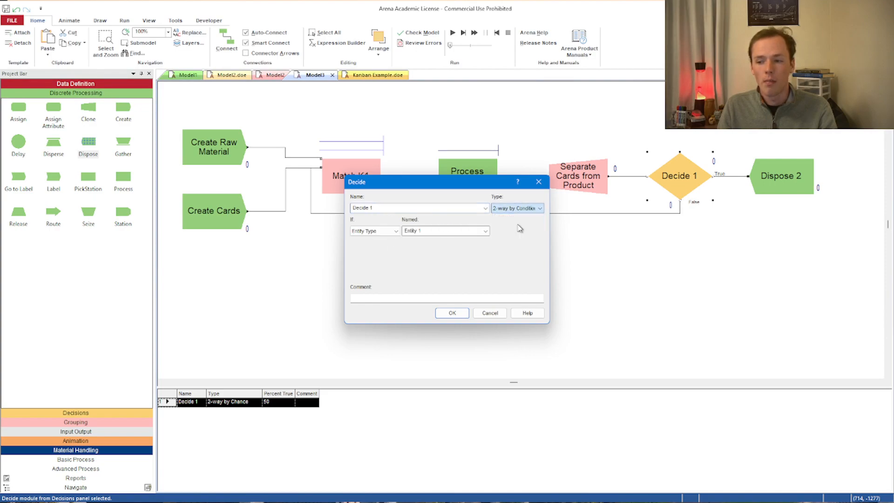
{"action": "left_click", "coordinate": [394, 231]}
{"action": "left_click", "coordinate": [378, 266]}
{"action": "left_click", "coordinate": [440, 231]}
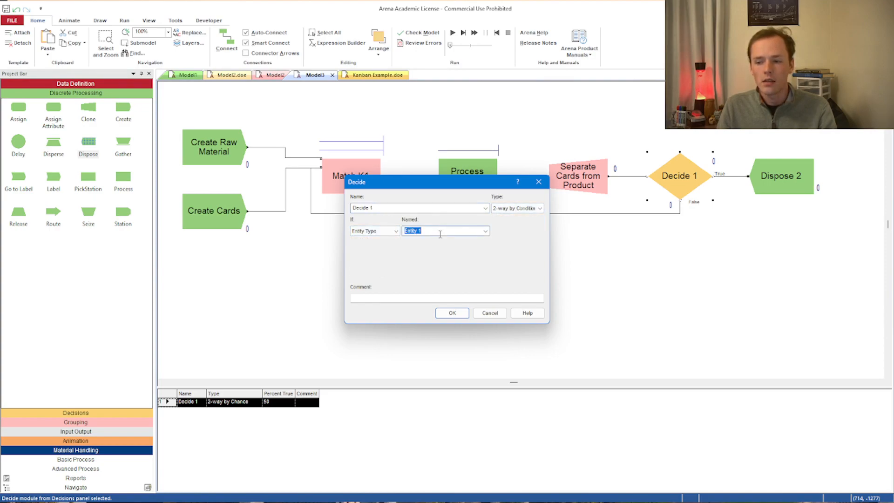
{"action": "left_click", "coordinate": [485, 231]}
{"action": "left_click", "coordinate": [449, 239]}
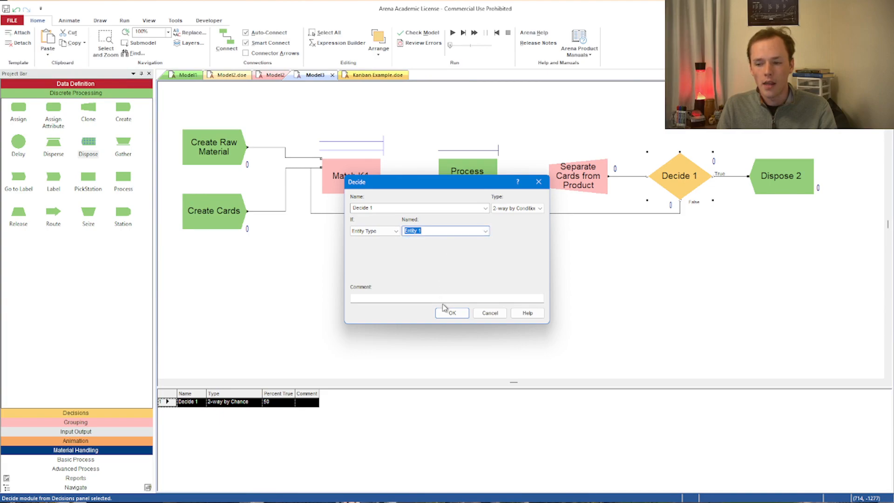
{"action": "left_click", "coordinate": [447, 312]}
Step: Check which entity type the Create Raw Material module produces, leaving its settings as they are
{"action": "double_click", "coordinate": [205, 144]}
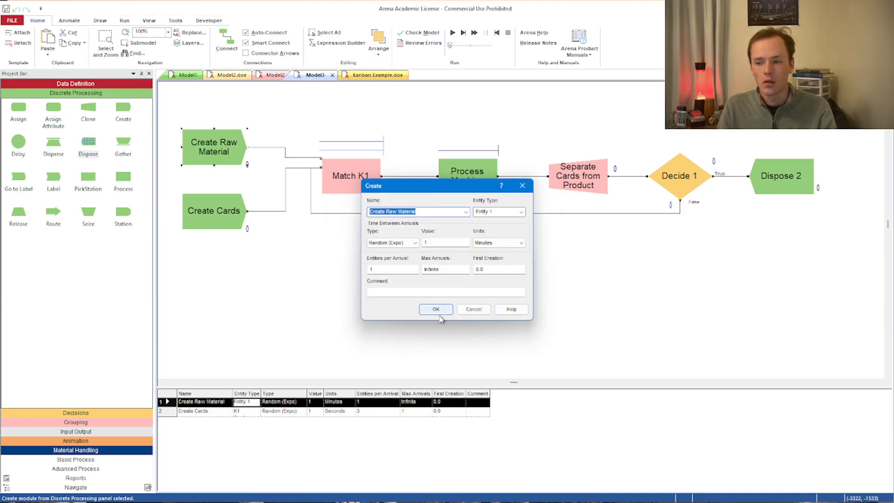
{"action": "left_click", "coordinate": [471, 310]}
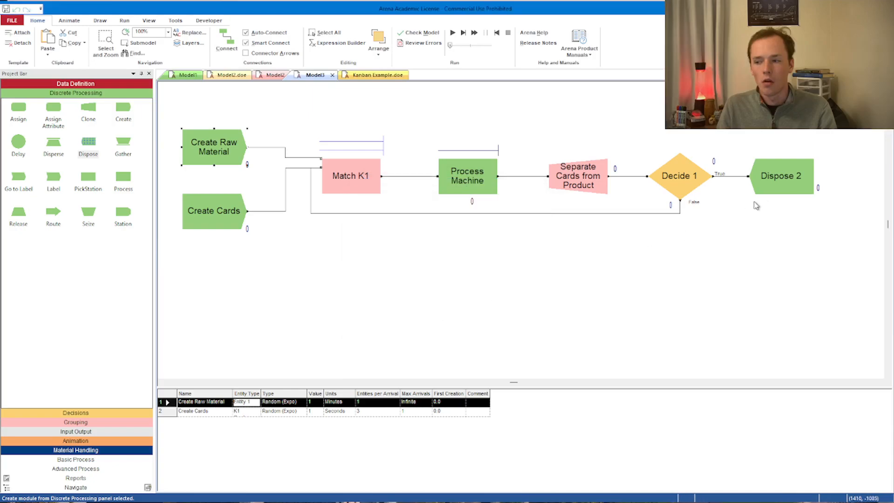
{"action": "left_click", "coordinate": [787, 179]}
{"action": "left_click", "coordinate": [344, 176]}
{"action": "left_click", "coordinate": [287, 282]}
Step: In the Entity data table, pick Picture.Report as the K1 Cards initial picture and delete the Entity 2 row
{"action": "left_click", "coordinate": [79, 83]}
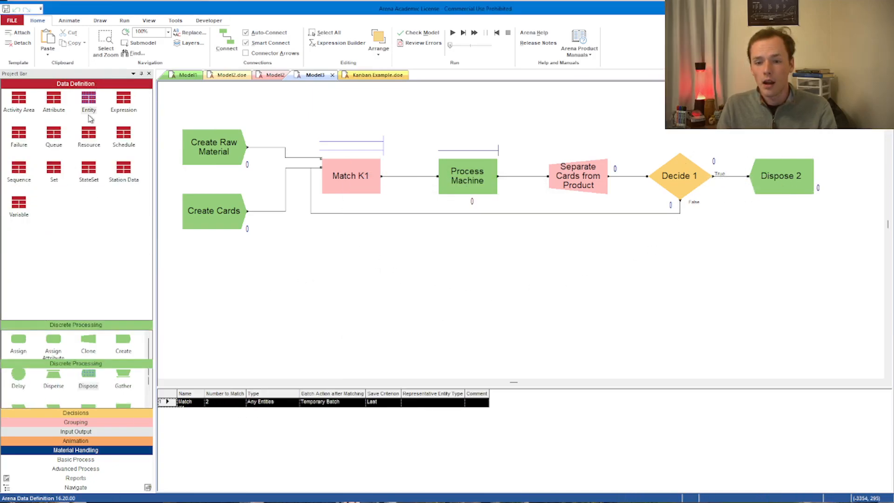
{"action": "left_click", "coordinate": [89, 137]}
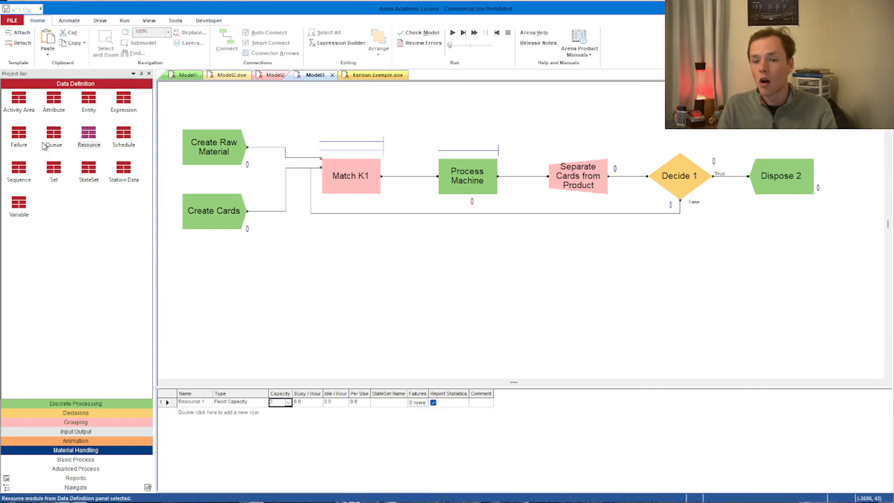
{"action": "left_click", "coordinate": [89, 105]}
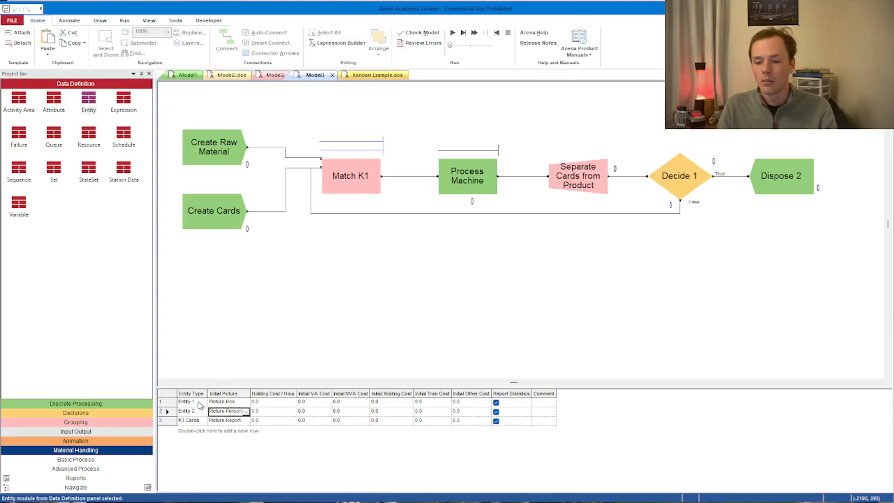
{"action": "left_click", "coordinate": [232, 406]}
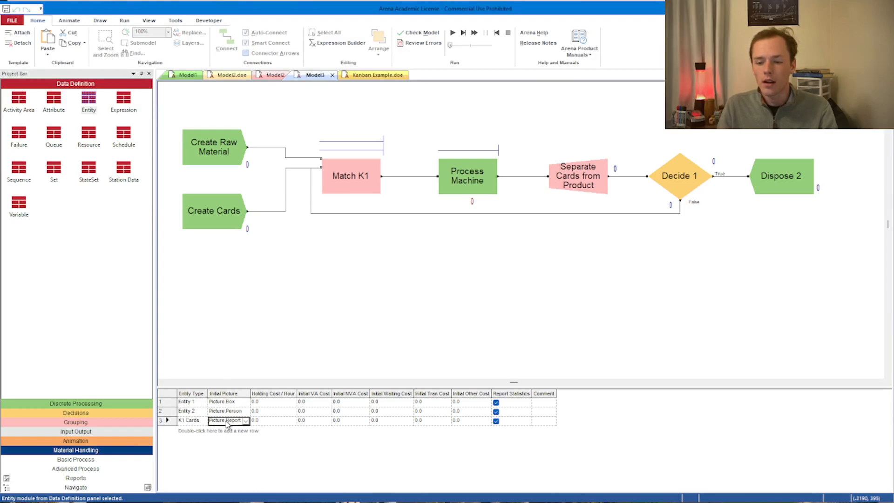
{"action": "left_click", "coordinate": [245, 421]}
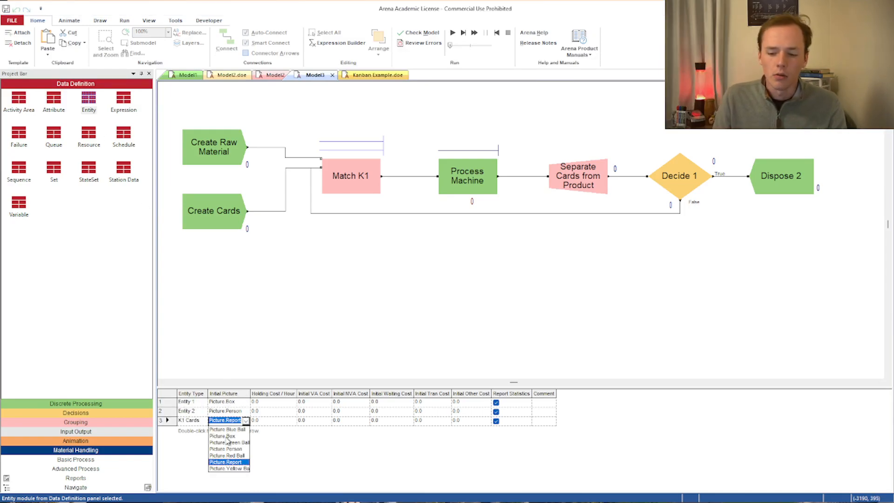
{"action": "left_click", "coordinate": [240, 461]}
{"action": "left_click", "coordinate": [253, 349]}
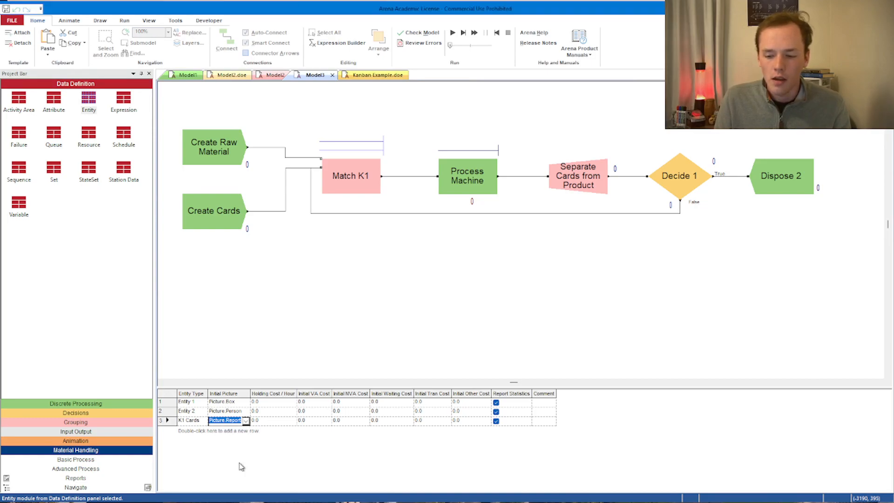
{"action": "right_click", "coordinate": [162, 411]}
{"action": "left_click", "coordinate": [202, 365]}
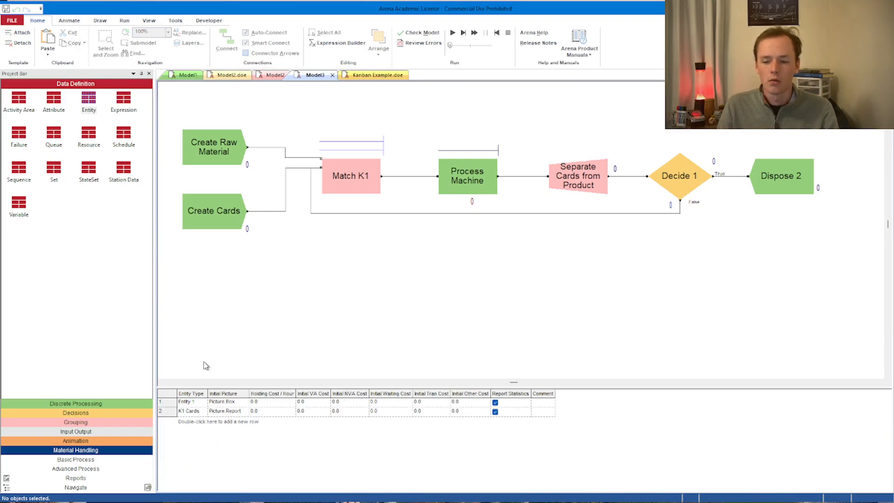
Step: Set Process Machine's triangular delay to a minimum of .005 and a maximum of 3.5 minutes, and start the simulation
{"action": "double_click", "coordinate": [447, 184]}
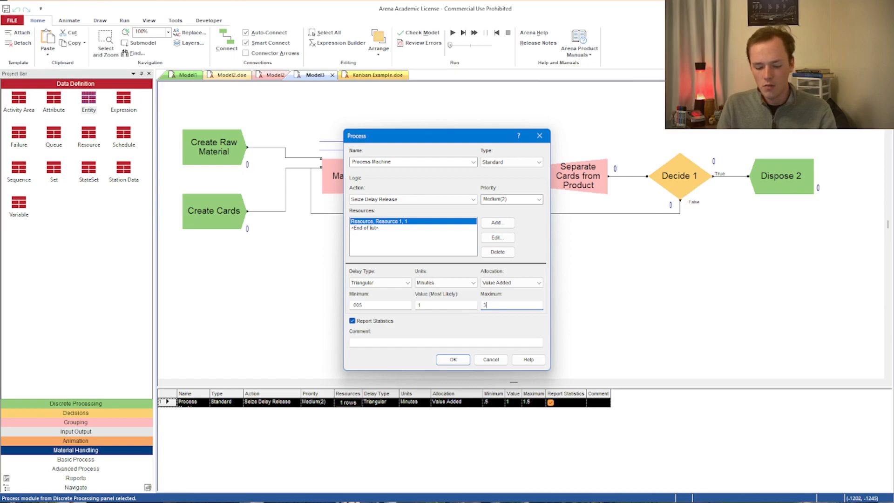
{"action": "left_click", "coordinate": [452, 362]}
{"action": "left_click", "coordinate": [452, 33]}
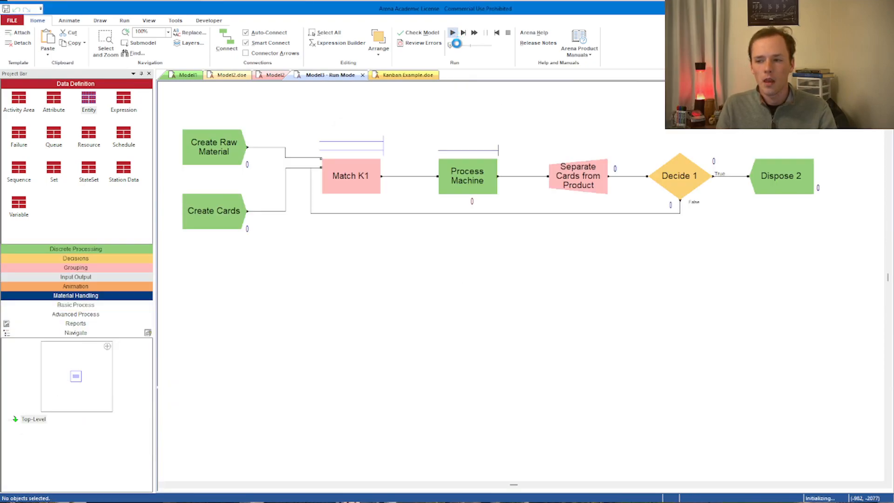
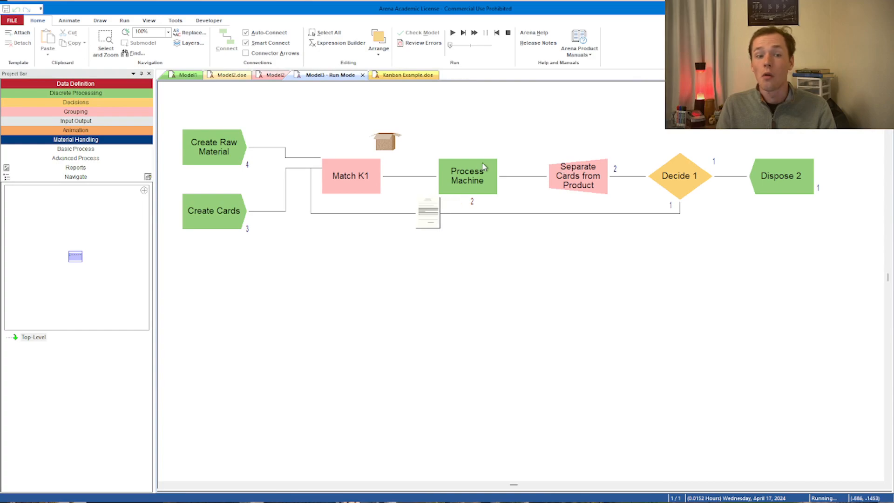
Step: Raise the running simulation's animation speed factor to 100, and fast-forward the run before ending it
{"action": "scroll", "coordinate": [667, 263], "scroll_direction": "up", "scroll_amount": 3}
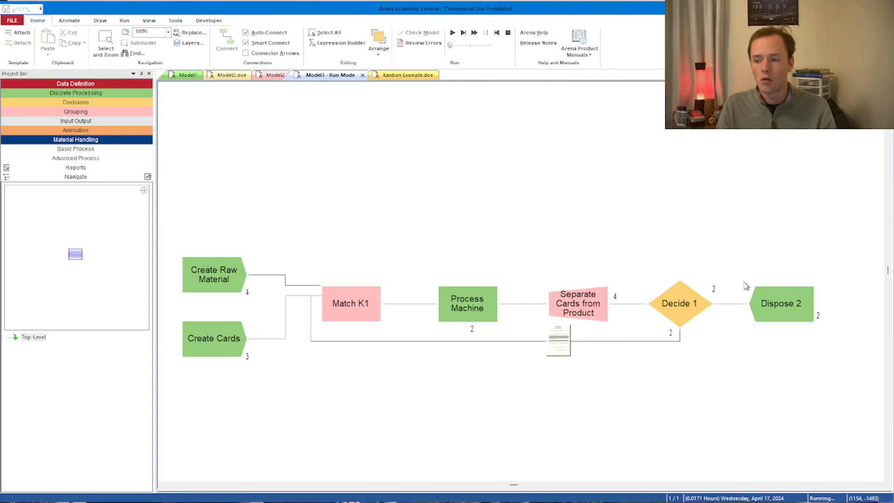
{"action": "left_click", "coordinate": [467, 341]}
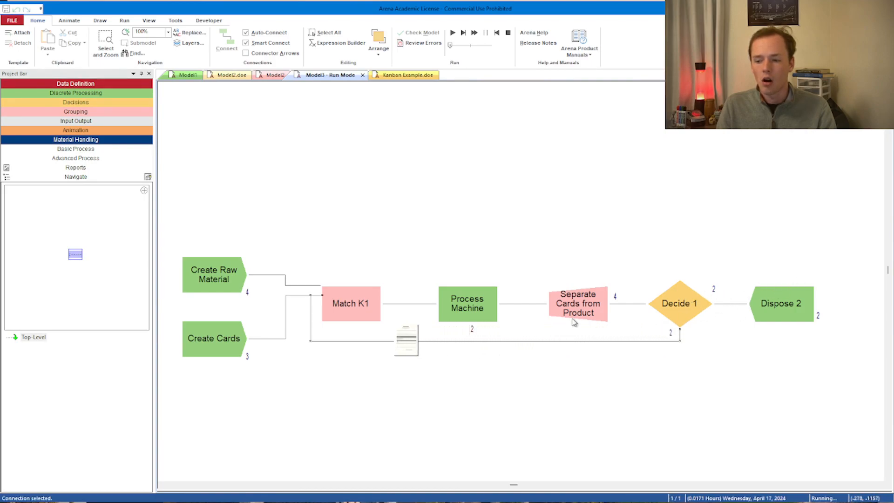
{"action": "left_click", "coordinate": [450, 46]}
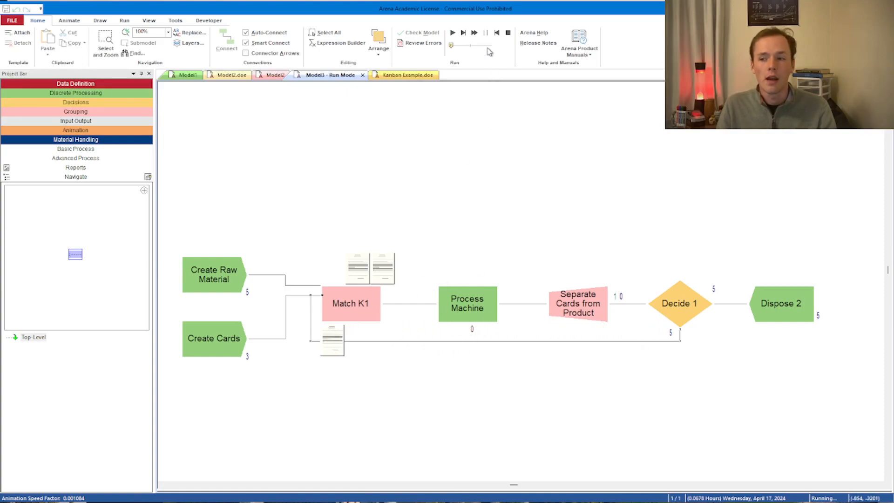
{"action": "left_click_drag", "start_coordinate": [451, 45], "coordinate": [493, 45]}
{"action": "left_click", "coordinate": [475, 33]}
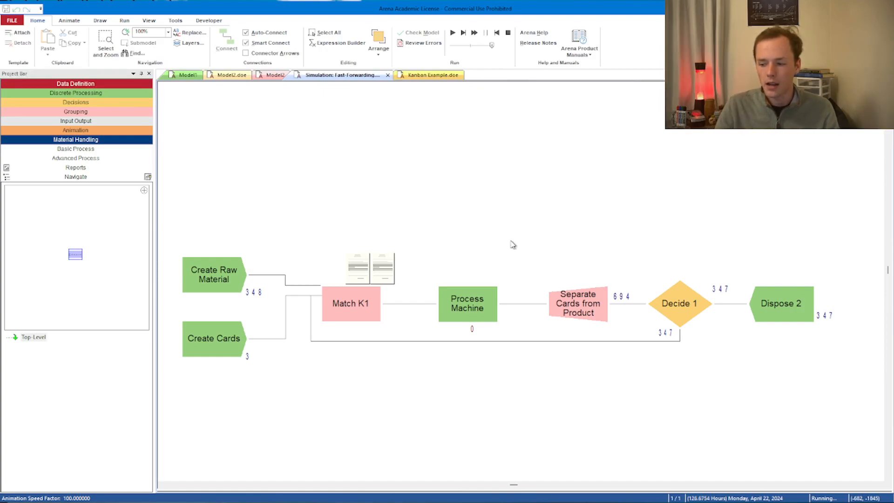
{"action": "left_click", "coordinate": [507, 32]}
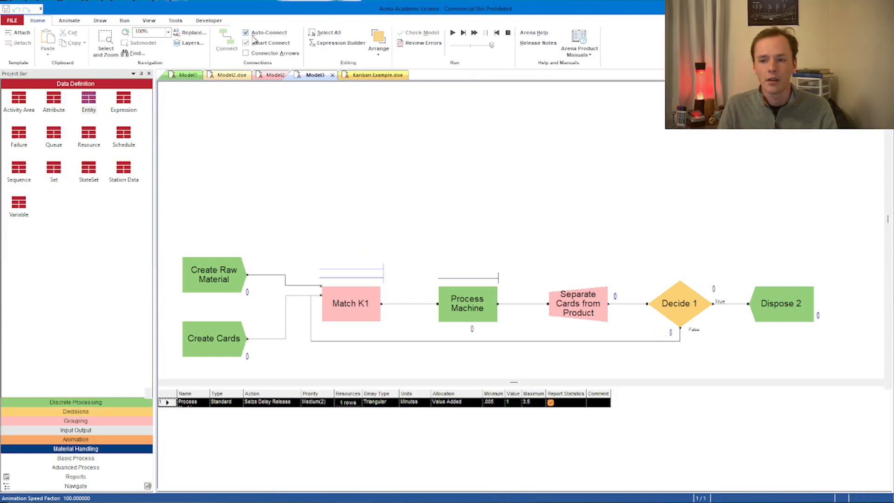
Step: Set the replication length to 1 day in the run setup
{"action": "left_click", "coordinate": [139, 22]}
{"action": "left_click", "coordinate": [124, 21]}
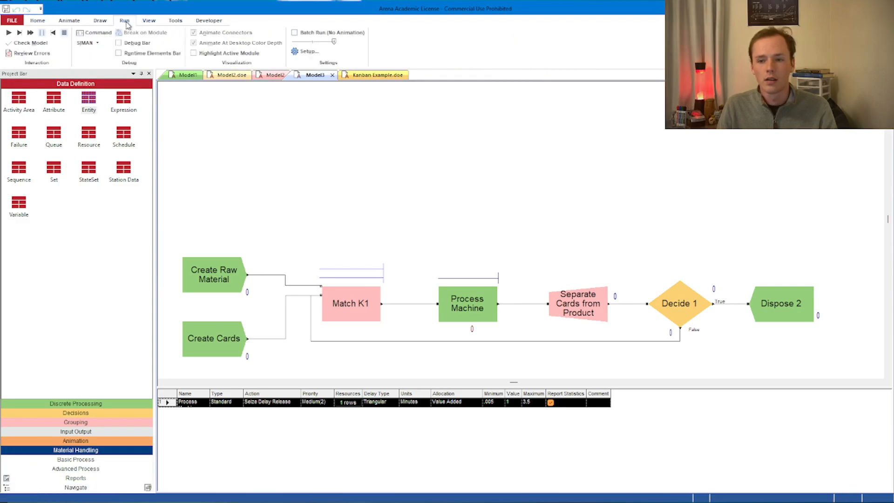
{"action": "left_click", "coordinate": [306, 52]}
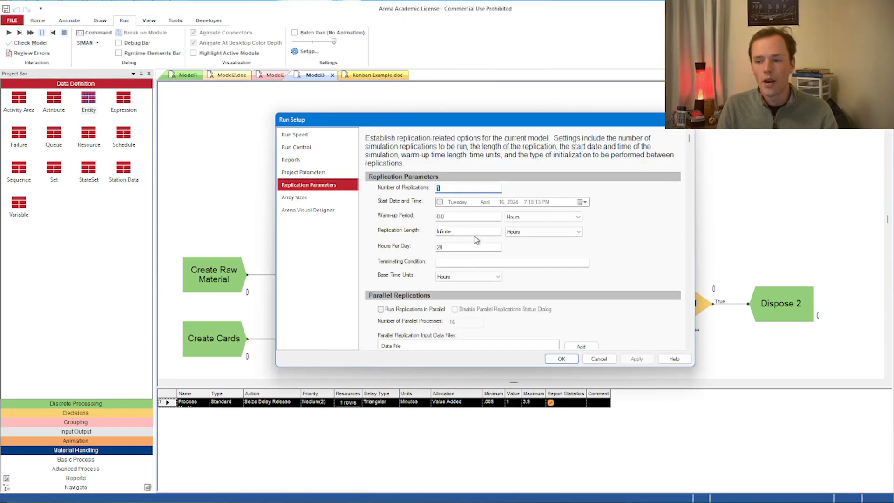
{"action": "left_click", "coordinate": [537, 233]}
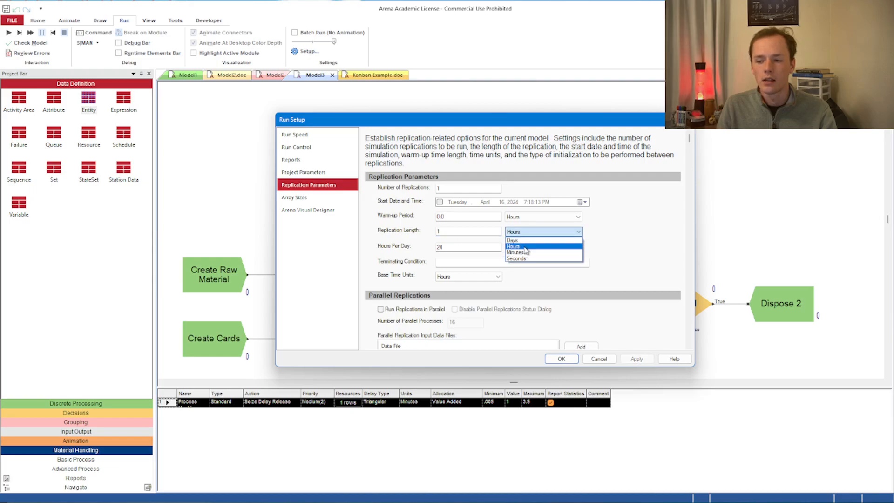
{"action": "left_click", "coordinate": [516, 252]}
{"action": "left_click", "coordinate": [557, 362]}
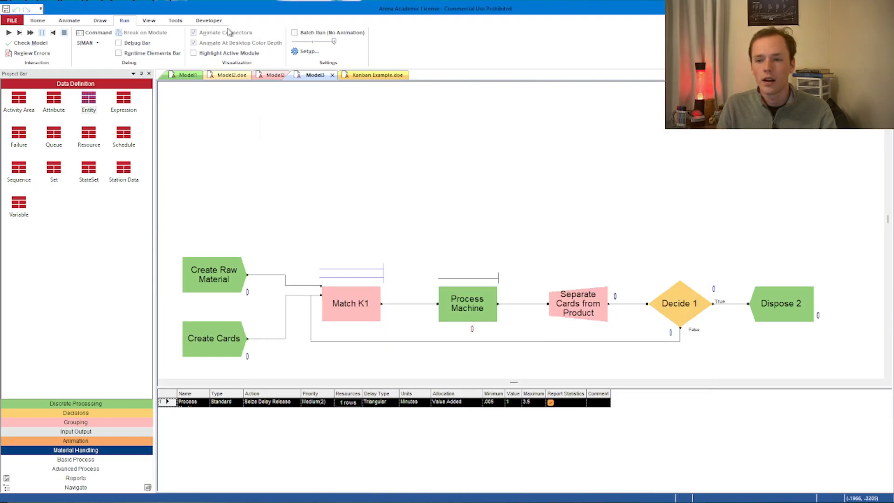
Step: Run the model again, fast-forward it to completion and choose to see the results
{"action": "left_click", "coordinate": [9, 33]}
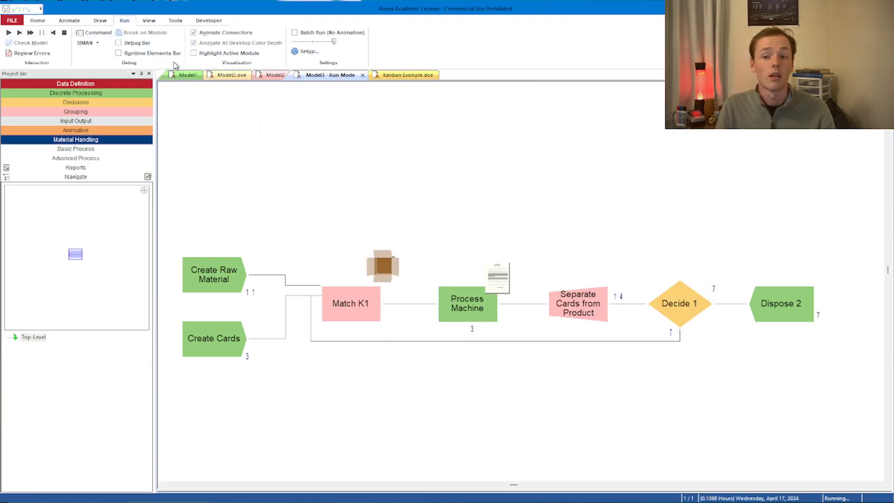
{"action": "left_click", "coordinate": [41, 21]}
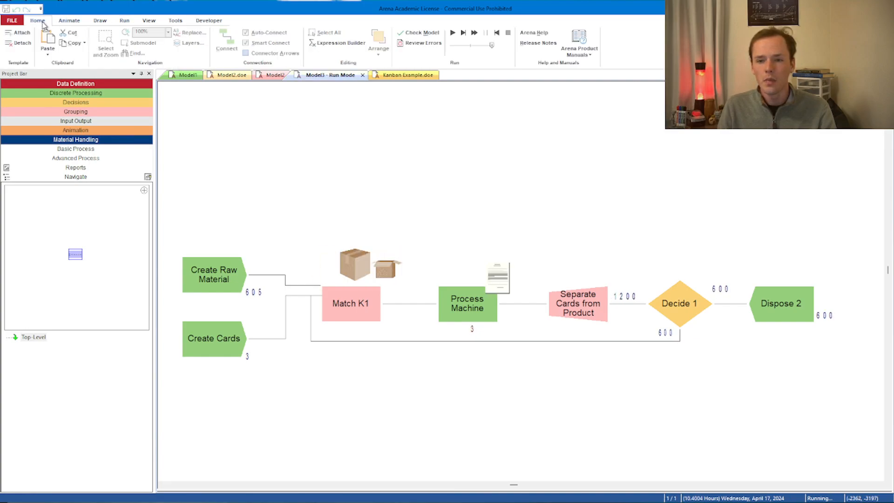
{"action": "left_click", "coordinate": [474, 33]}
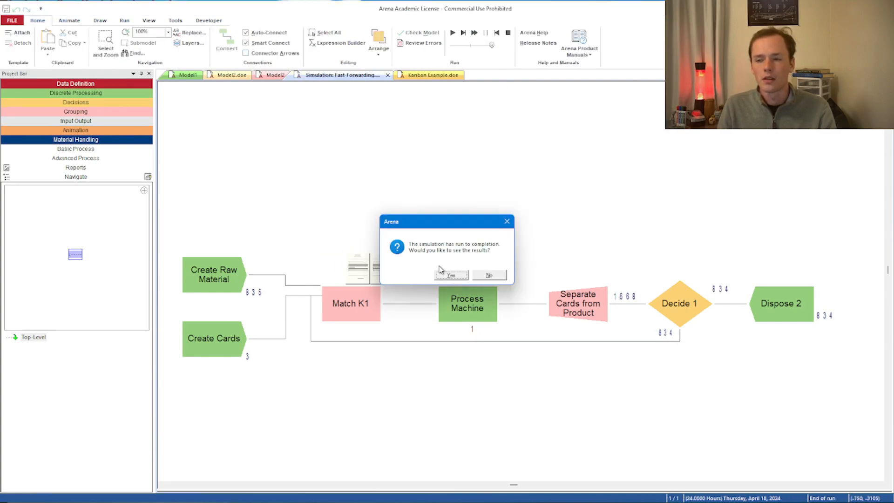
{"action": "left_click", "coordinate": [449, 276]}
{"action": "left_click", "coordinate": [518, 279]}
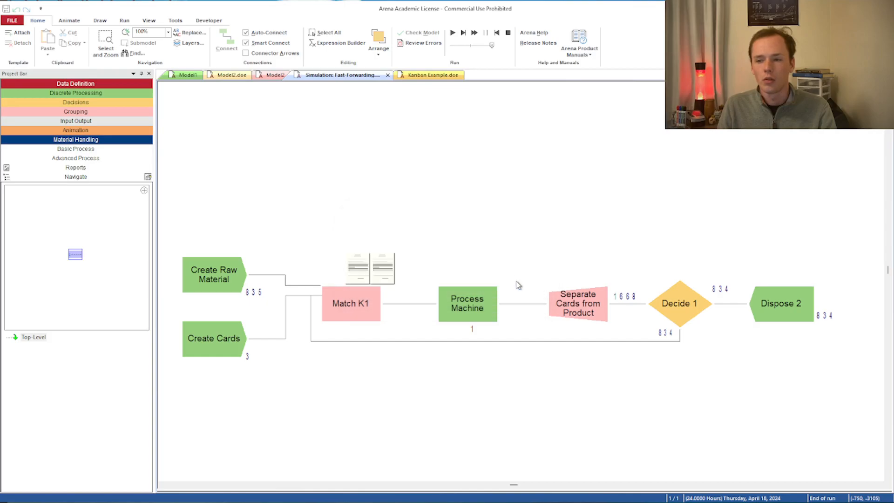
Step: Look through the Run Setup pages, including speed, control, project and replication settings, and close the dialog without changes
{"action": "left_click", "coordinate": [123, 21]}
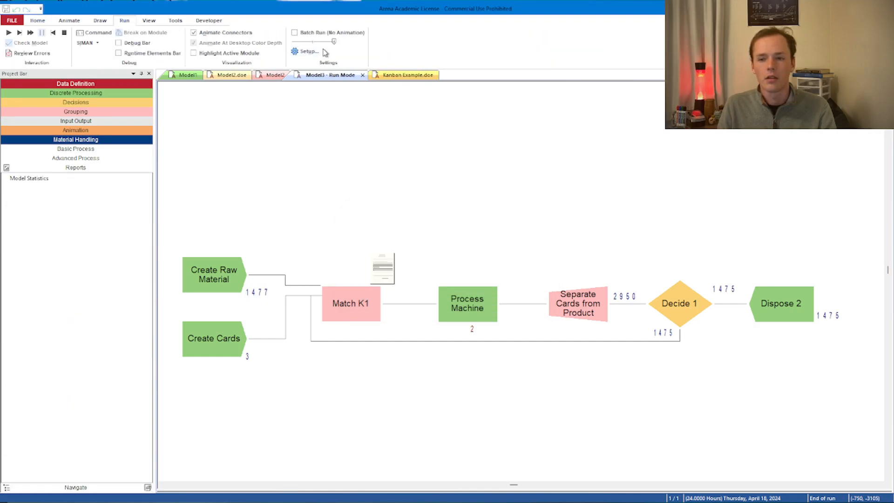
{"action": "left_click", "coordinate": [323, 51]}
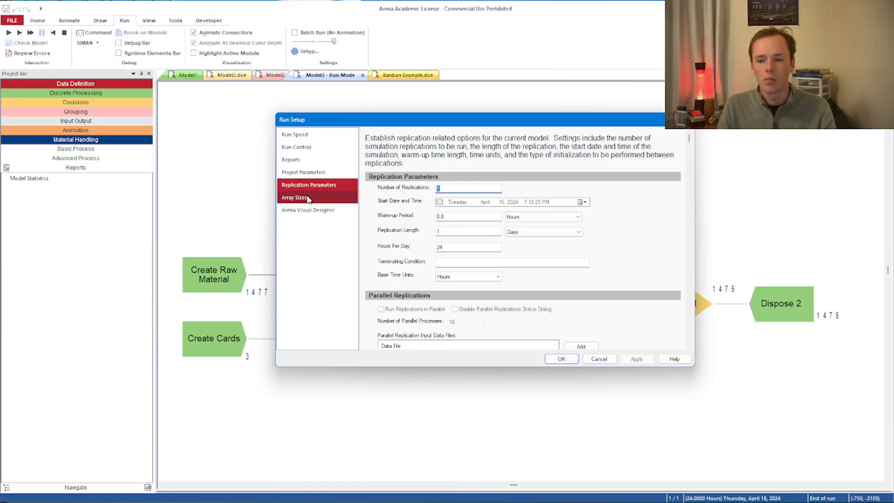
{"action": "left_click", "coordinate": [314, 171]}
{"action": "left_click", "coordinate": [314, 150]}
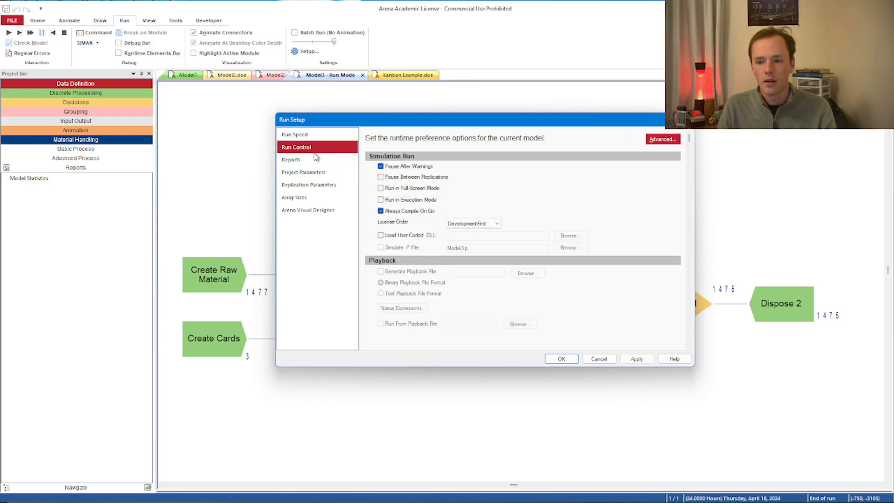
{"action": "left_click", "coordinate": [315, 136]}
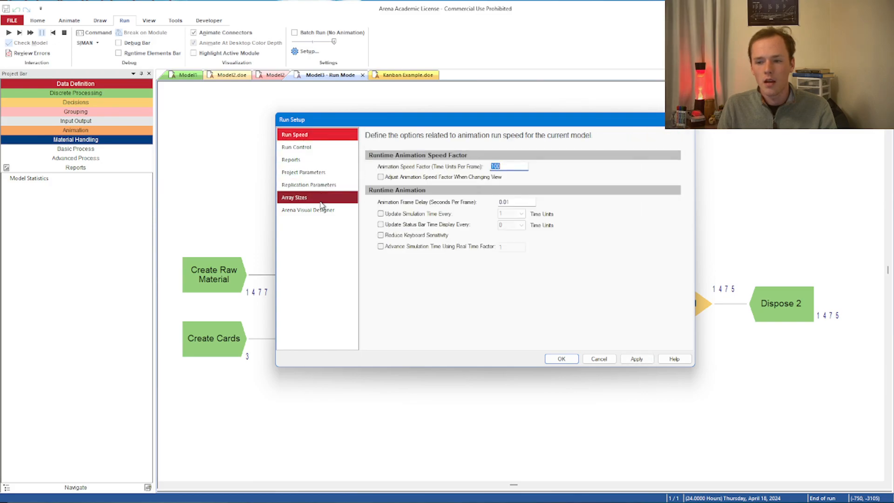
{"action": "left_click", "coordinate": [321, 198]}
{"action": "left_click", "coordinate": [326, 210]}
{"action": "left_click", "coordinate": [331, 197]}
{"action": "left_click", "coordinate": [331, 186]}
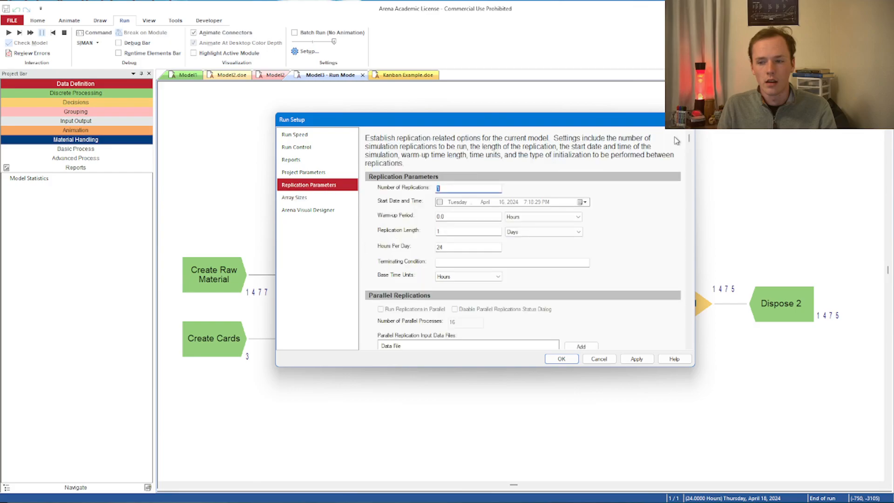
{"action": "left_click", "coordinate": [685, 121]}
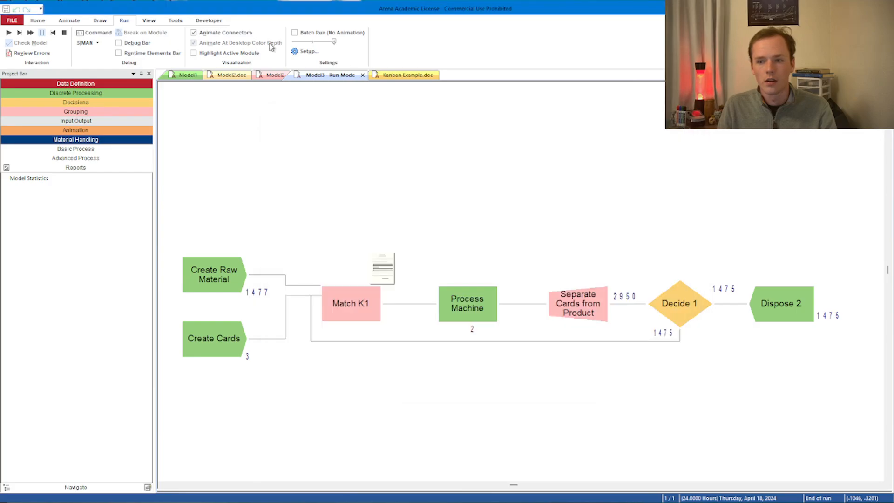
Step: Check the replication, run speed and run control settings in the run setup, and close it without changes
{"action": "left_click", "coordinate": [307, 51]}
{"action": "scroll", "coordinate": [496, 261], "scroll_direction": "down", "scroll_amount": 3}
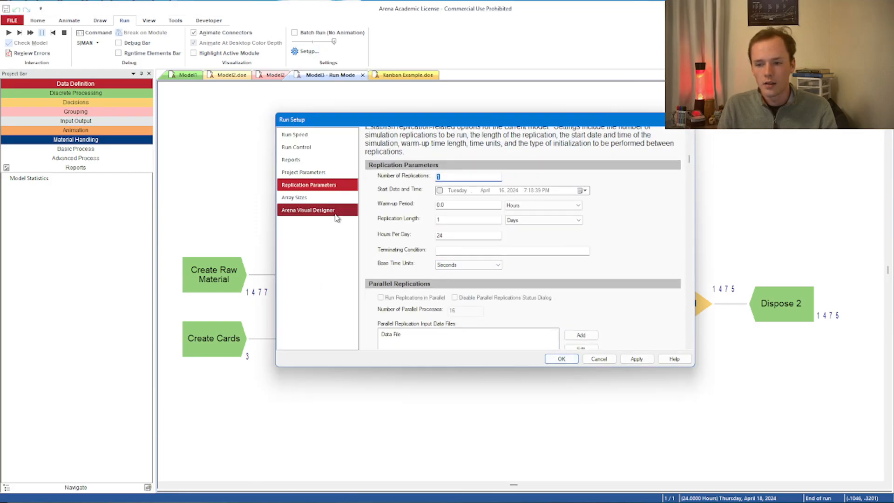
{"action": "left_click", "coordinate": [307, 134]}
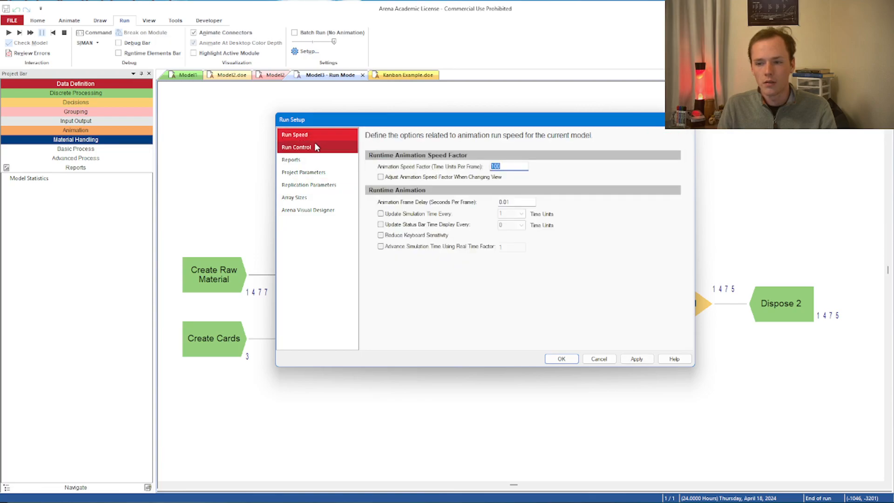
{"action": "left_click", "coordinate": [309, 147]}
{"action": "scroll", "coordinate": [411, 203], "scroll_direction": "down", "scroll_amount": 1}
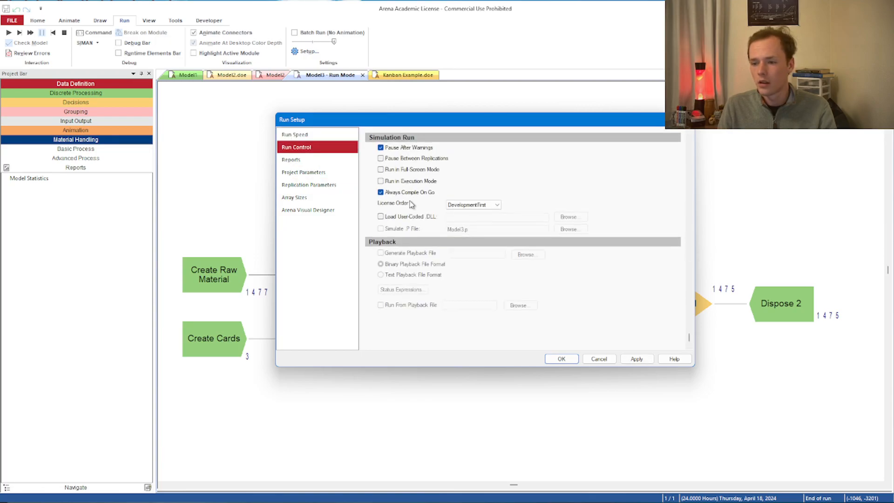
{"action": "left_click", "coordinate": [686, 121]}
{"action": "left_click_drag", "start_coordinate": [180, 12], "coordinate": [199, 20]}
{"action": "left_click", "coordinate": [215, 25]}
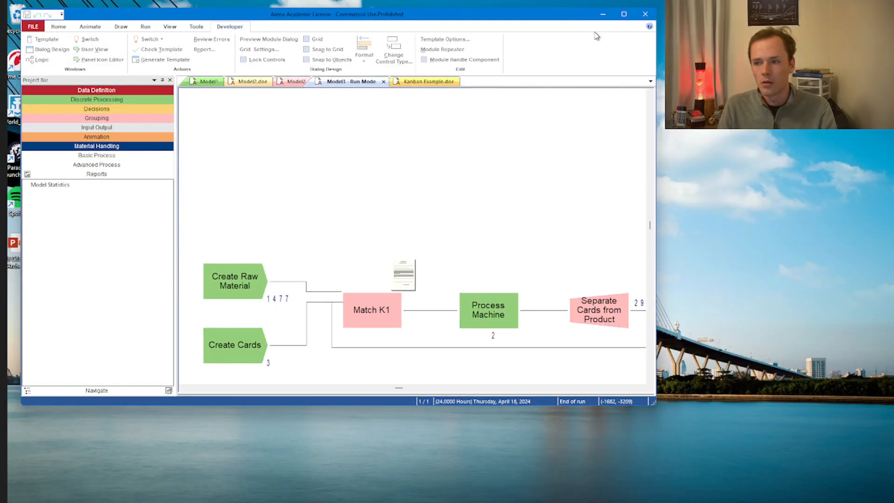
{"action": "left_click", "coordinate": [624, 14]}
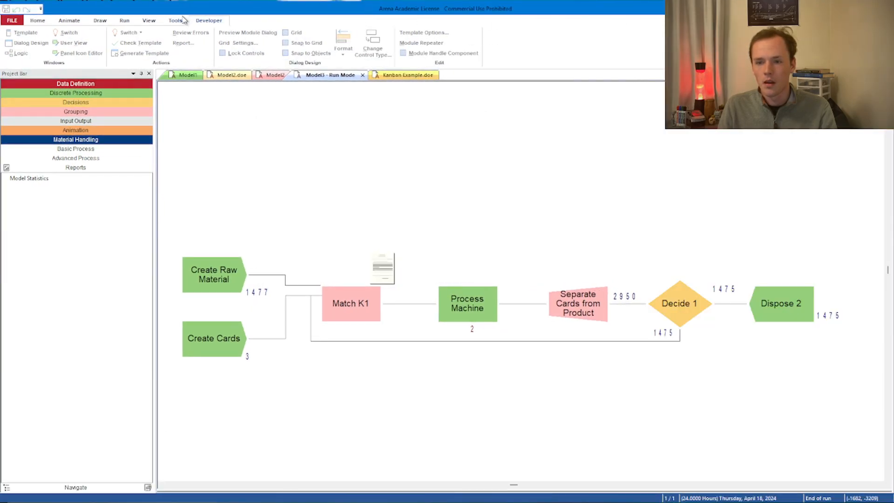
{"action": "scroll", "coordinate": [177, 28], "scroll_direction": "up", "scroll_amount": 3}
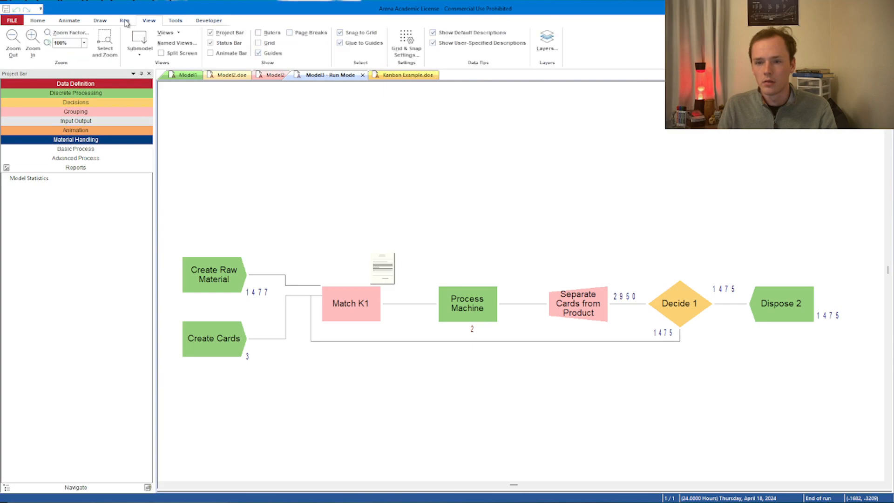
{"action": "scroll", "coordinate": [96, 24], "scroll_direction": "up", "scroll_amount": 3}
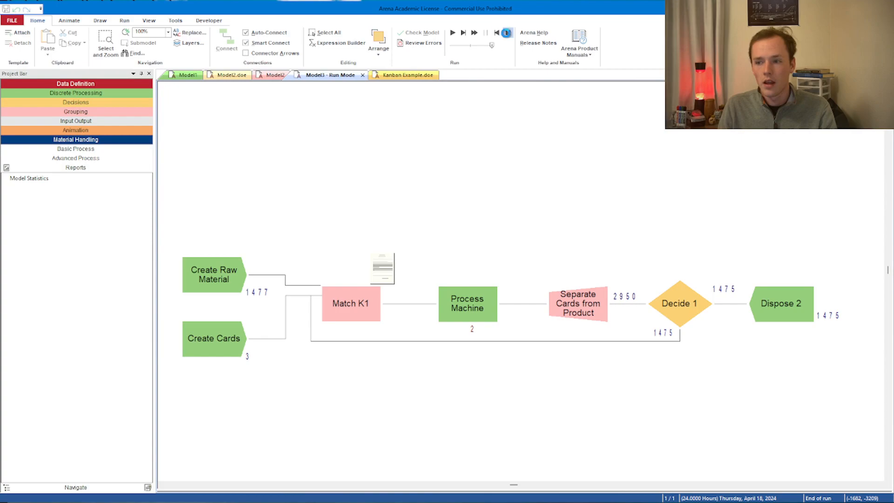
Step: End the completed simulation run to return Model3 to editing
{"action": "left_click", "coordinate": [507, 33]}
{"action": "left_click", "coordinate": [176, 20]}
{"action": "scroll", "coordinate": [168, 26], "scroll_direction": "up", "scroll_amount": 1}
{"action": "scroll", "coordinate": [169, 26], "scroll_direction": "down", "scroll_amount": 2}
{"action": "scroll", "coordinate": [185, 25], "scroll_direction": "up", "scroll_amount": 1}
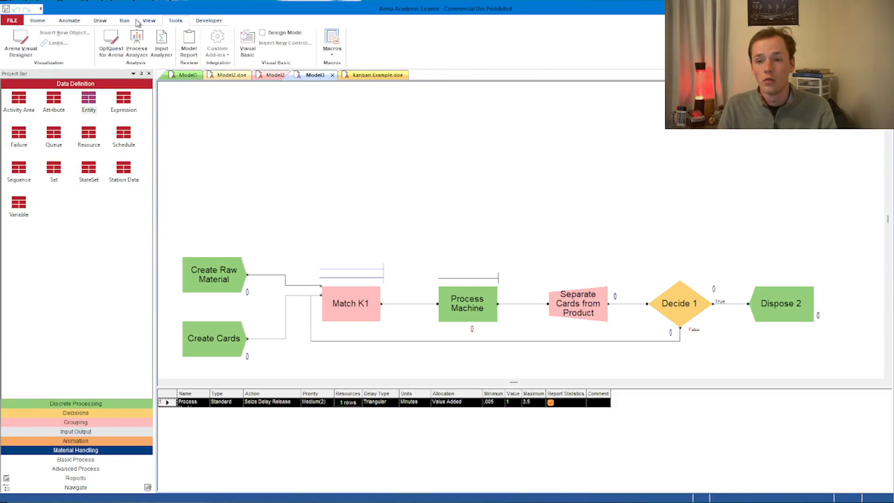
Step: Set the default report to SIMAN Summary Report in the run setup and apply the change
{"action": "left_click", "coordinate": [125, 21]}
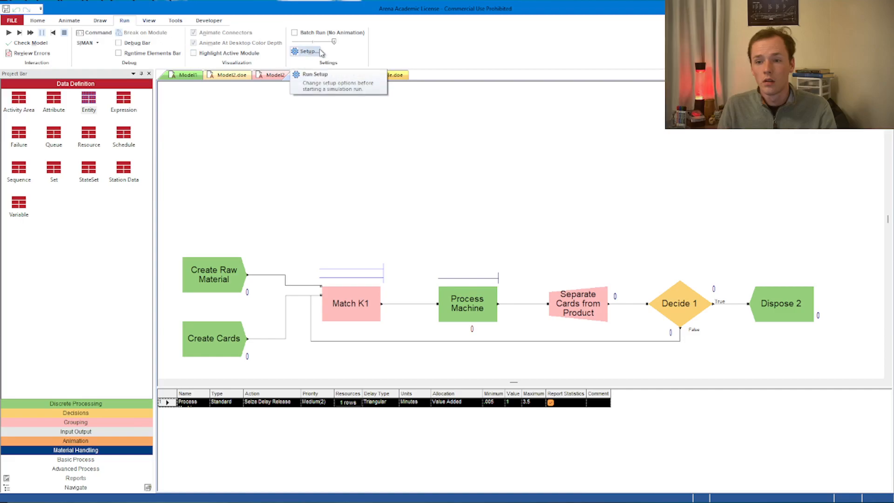
{"action": "left_click", "coordinate": [303, 51]}
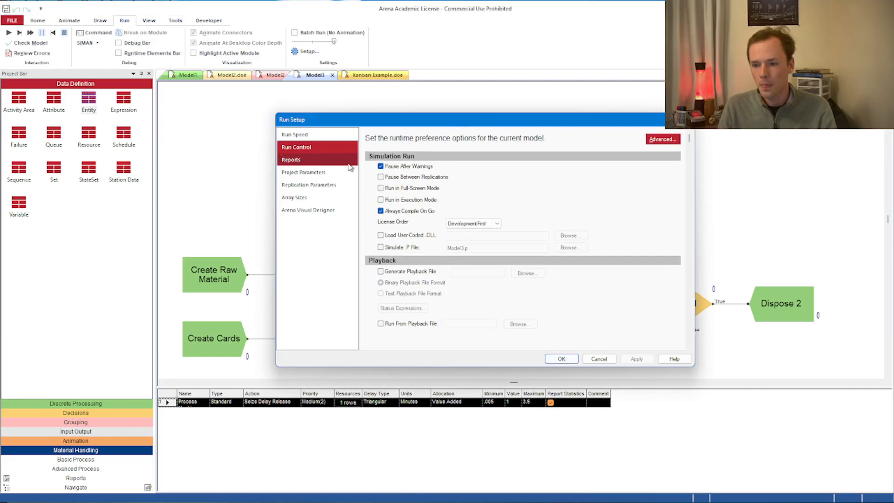
{"action": "left_click", "coordinate": [311, 135]}
{"action": "left_click", "coordinate": [311, 147]}
{"action": "left_click", "coordinate": [292, 159]}
{"action": "left_click", "coordinate": [458, 212]}
{"action": "left_click", "coordinate": [553, 210]}
{"action": "left_click", "coordinate": [539, 228]}
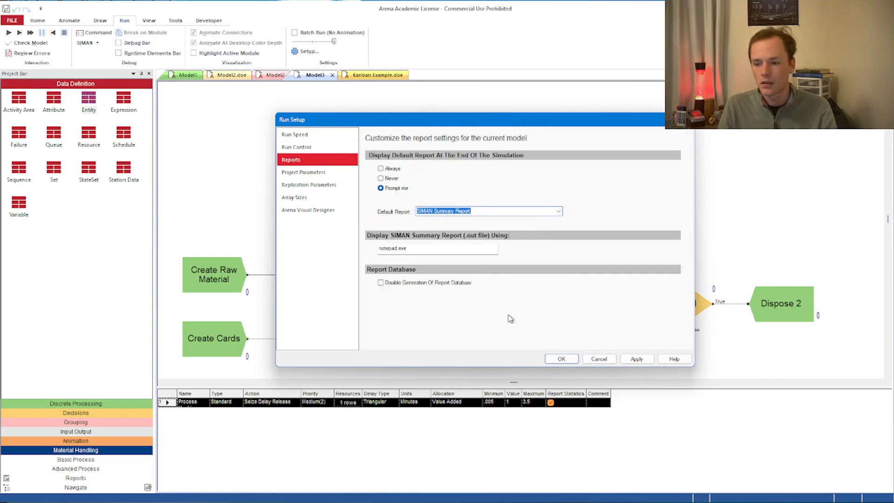
{"action": "left_click", "coordinate": [637, 359]}
{"action": "left_click", "coordinate": [571, 359]}
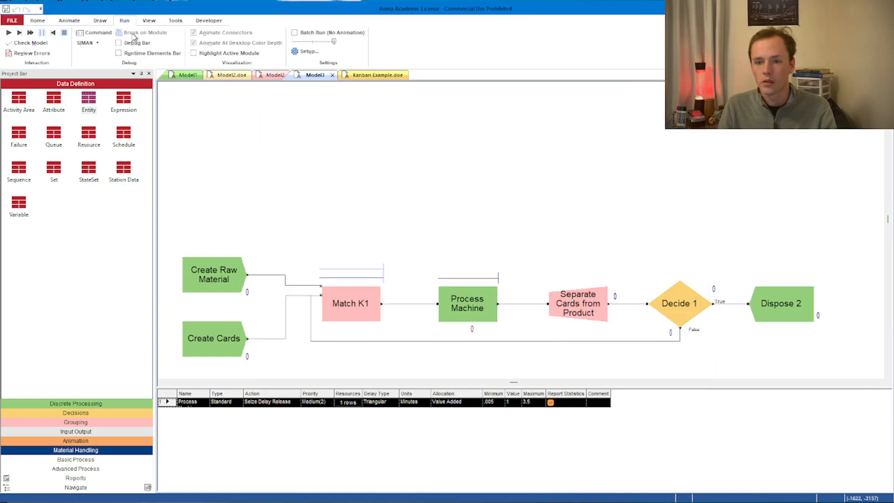
Step: Run Model3 again, fast-forward it to the end and choose to see the results
{"action": "left_click", "coordinate": [43, 32]}
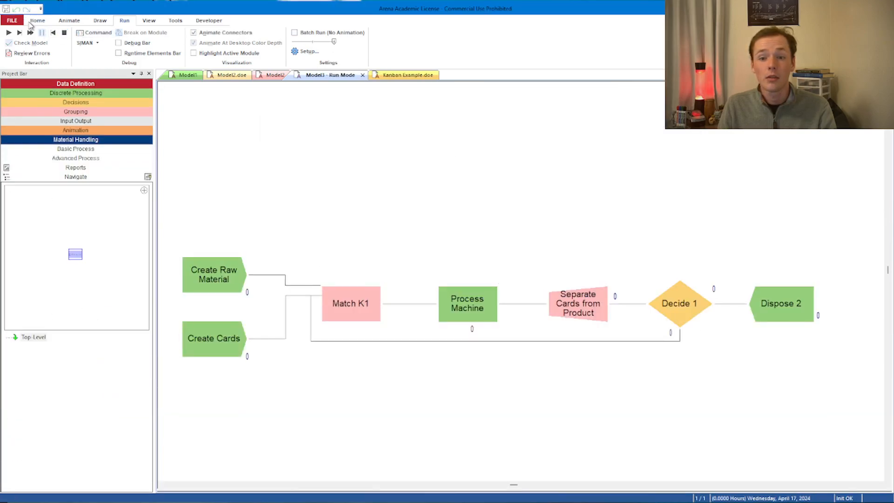
{"action": "left_click", "coordinate": [452, 32]}
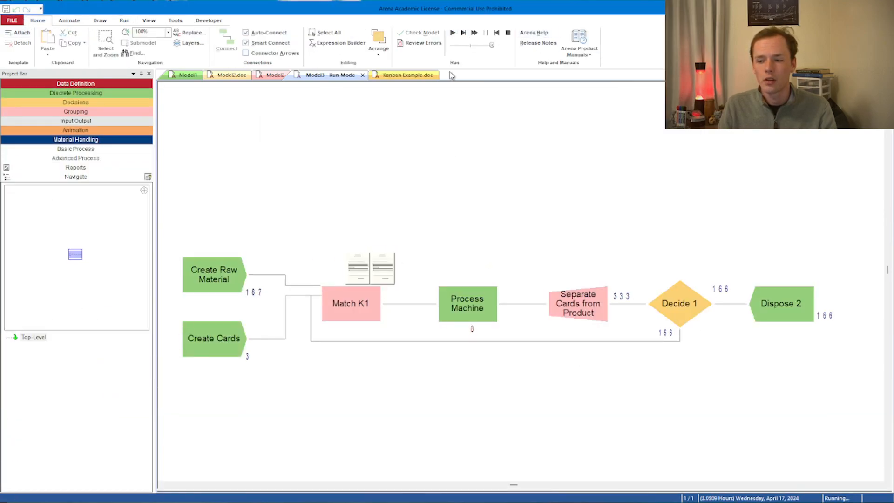
{"action": "left_click", "coordinate": [475, 32]}
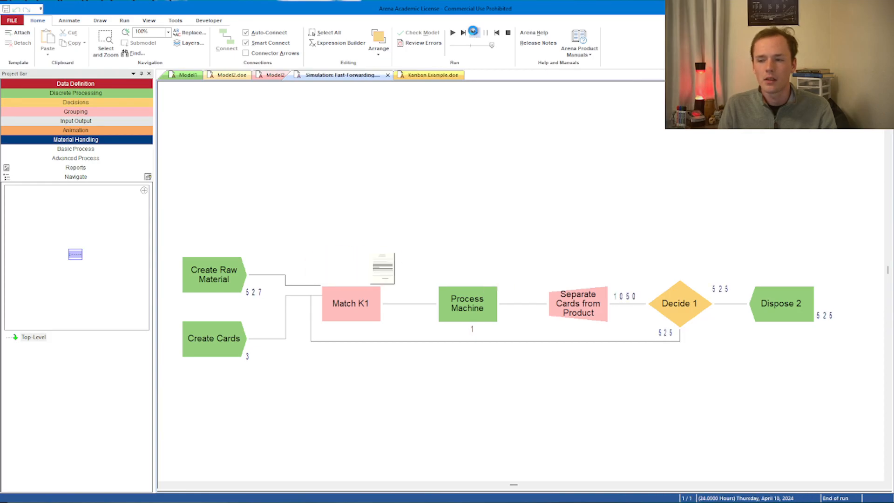
{"action": "left_click", "coordinate": [443, 269]}
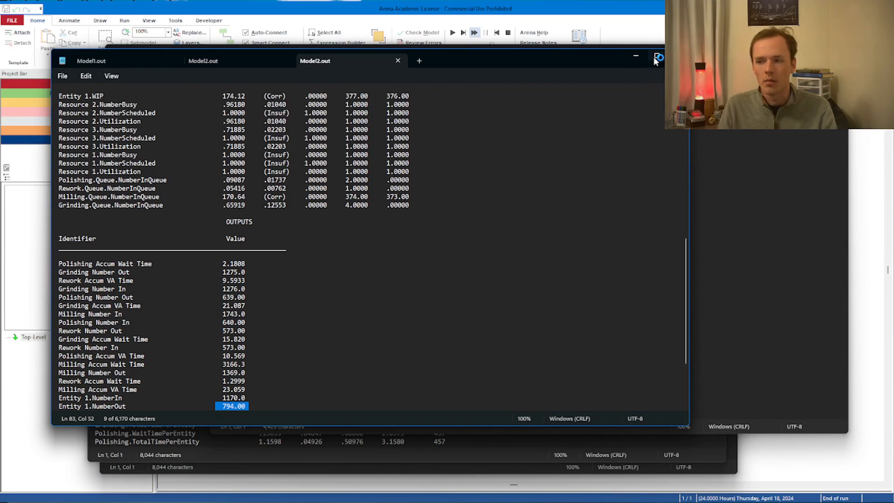
Step: Skim the Model2.out report and bring up the new Model3.out report in a maximized window
{"action": "left_click", "coordinate": [657, 58]}
{"action": "scroll", "coordinate": [157, 155], "scroll_direction": "up", "scroll_amount": 9}
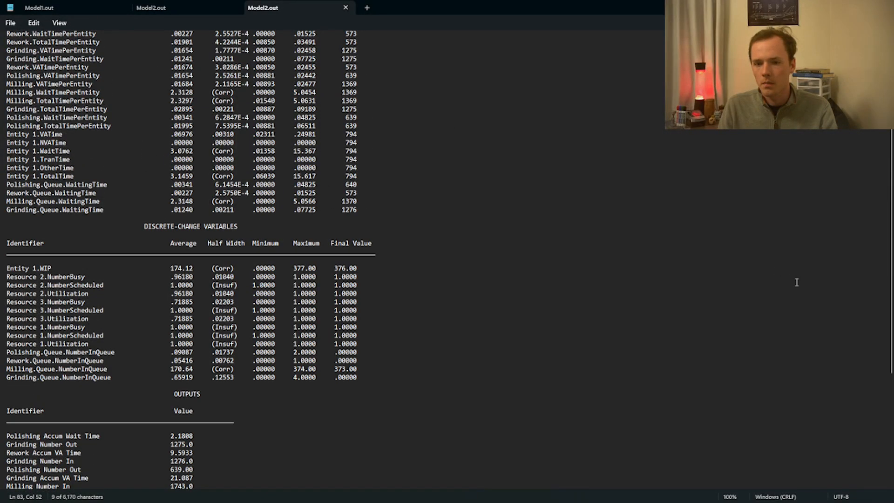
{"action": "scroll", "coordinate": [796, 282], "scroll_direction": "up", "scroll_amount": 5}
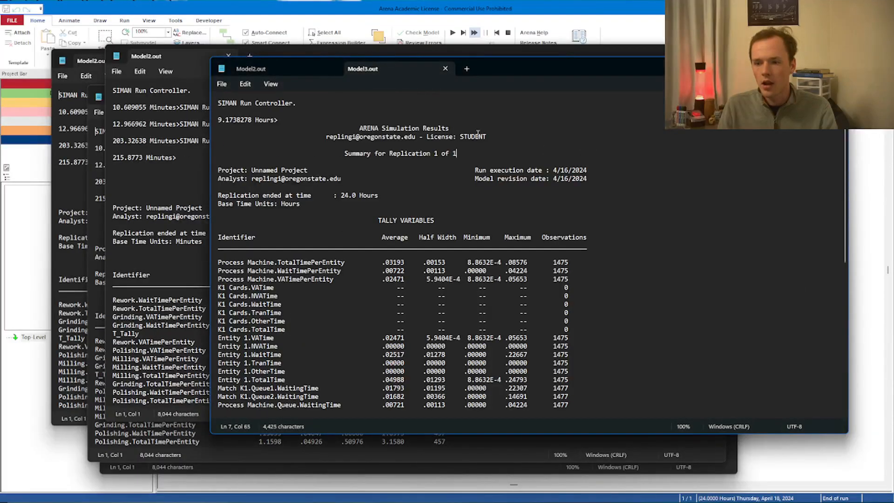
{"action": "left_click", "coordinate": [816, 65]}
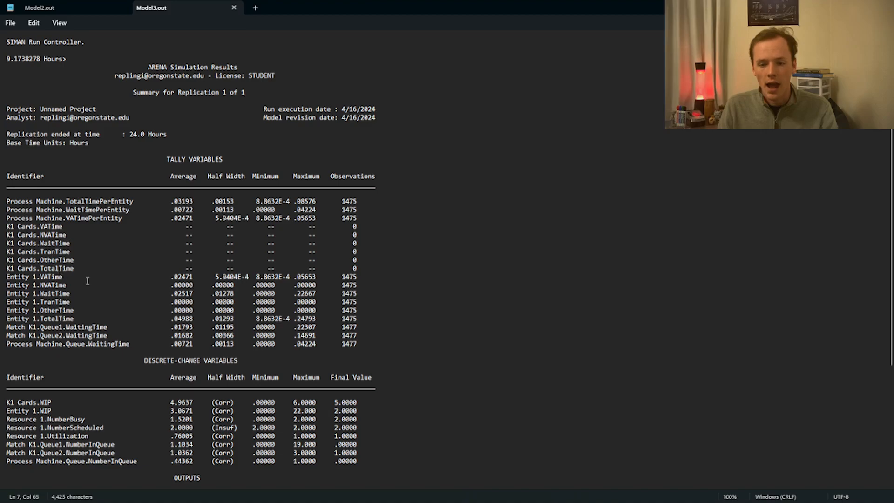
Step: Examine the Model3.out outputs, highlighting the NumberIn values of K1 Cards and Entity 1, and return to the Arena model
{"action": "scroll", "coordinate": [87, 280], "scroll_direction": "down", "scroll_amount": 6}
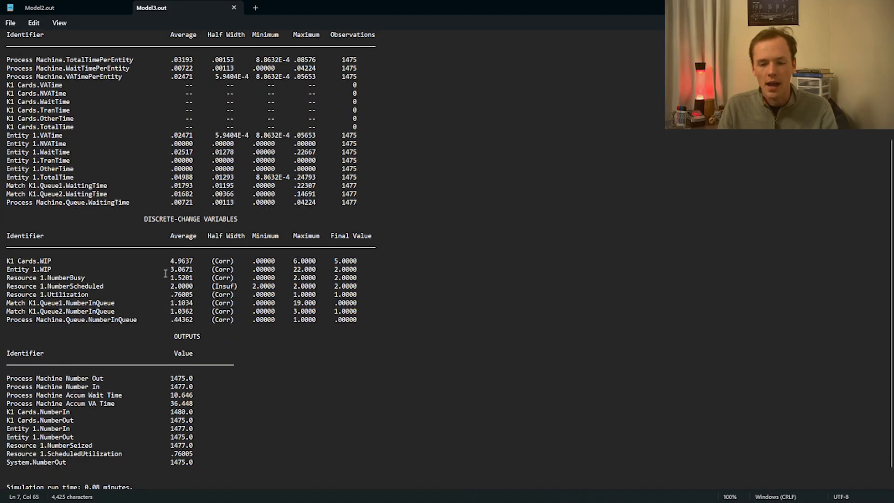
{"action": "scroll", "coordinate": [129, 278], "scroll_direction": "down", "scroll_amount": 1}
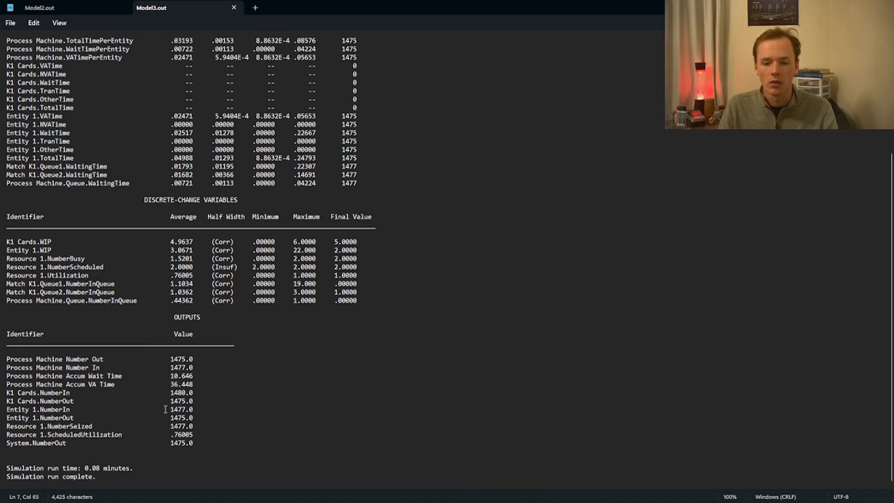
{"action": "mouse_move", "coordinate": [171, 392]}
{"action": "left_mouse_down"}
{"action": "mouse_move", "coordinate": [192, 401]}
{"action": "mouse_move", "coordinate": [186, 394]}
{"action": "left_mouse_up"}
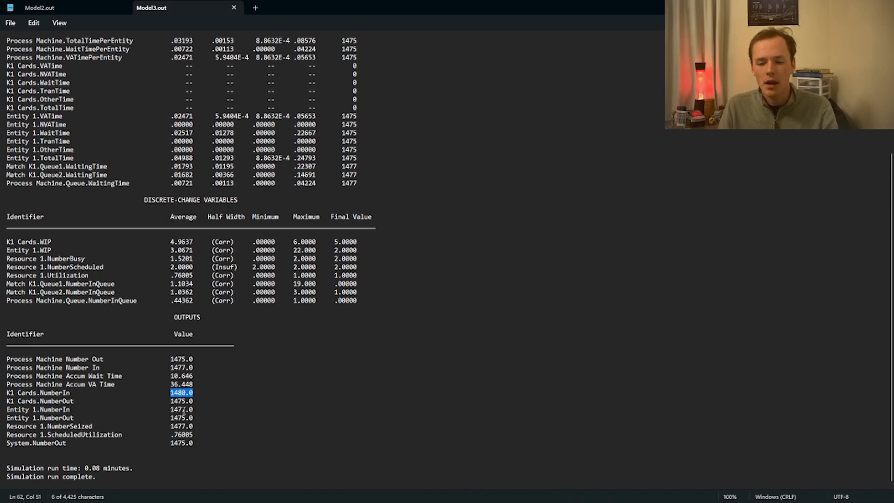
{"action": "left_click_drag", "start_coordinate": [171, 409], "coordinate": [191, 410]}
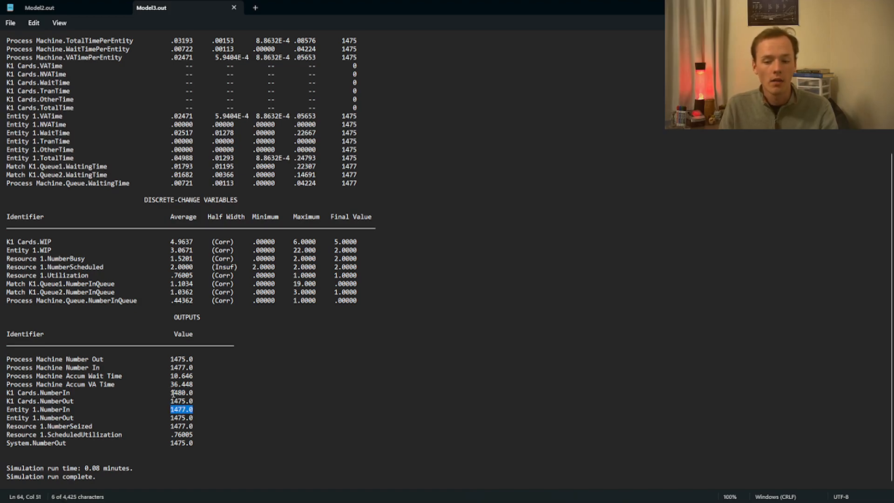
{"action": "double_click", "coordinate": [514, 8]}
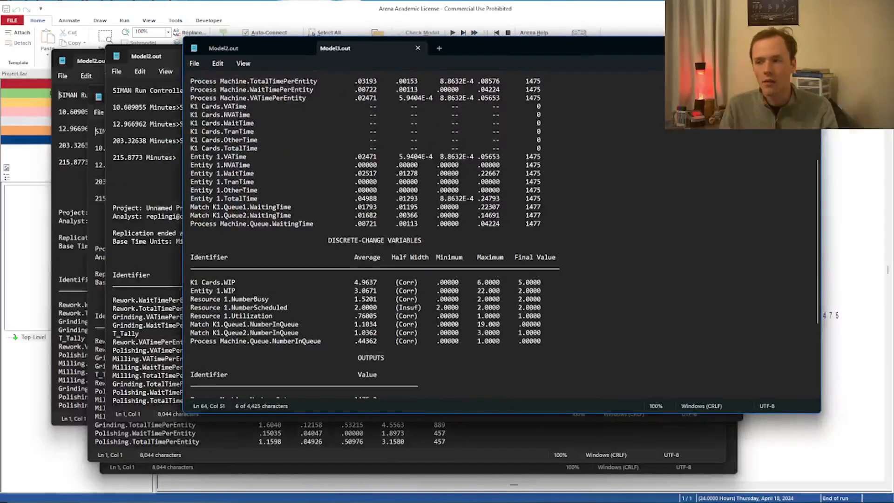
{"action": "left_click", "coordinate": [881, 141]}
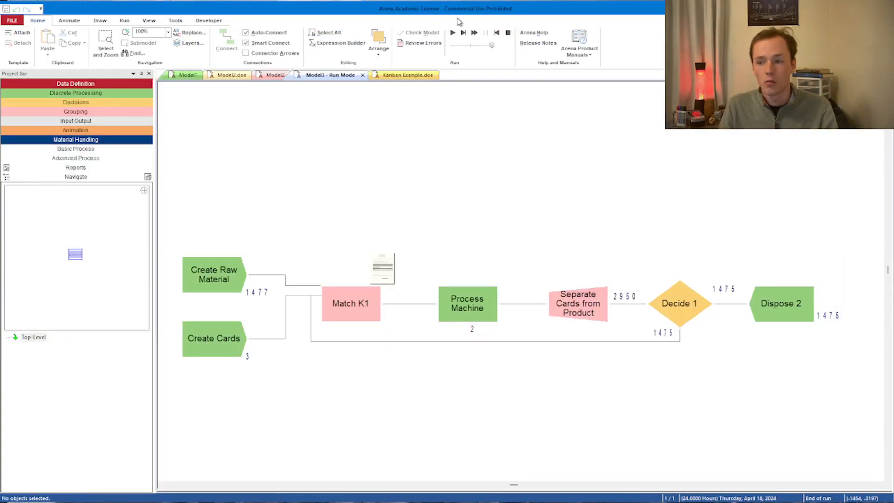
Step: End the run and set the Match K1 module's representative entity type to Rep Ent
{"action": "left_click", "coordinate": [508, 33]}
{"action": "double_click", "coordinate": [350, 303]}
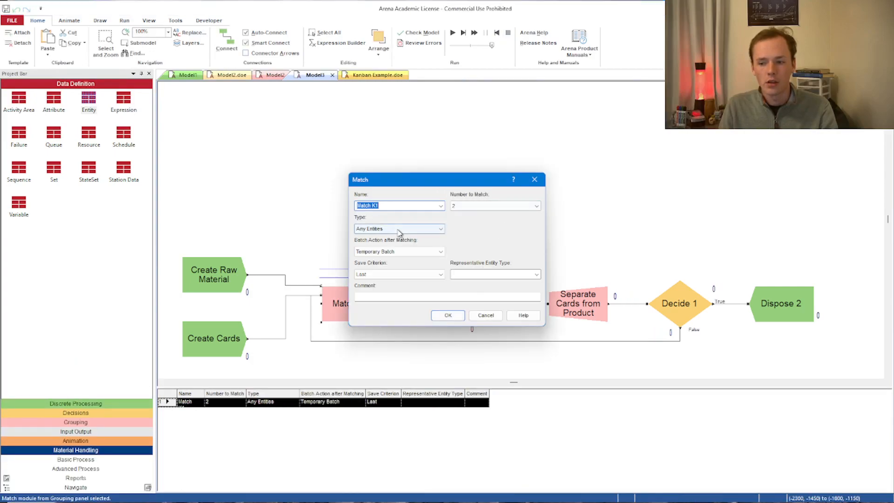
{"action": "left_click", "coordinate": [523, 273]}
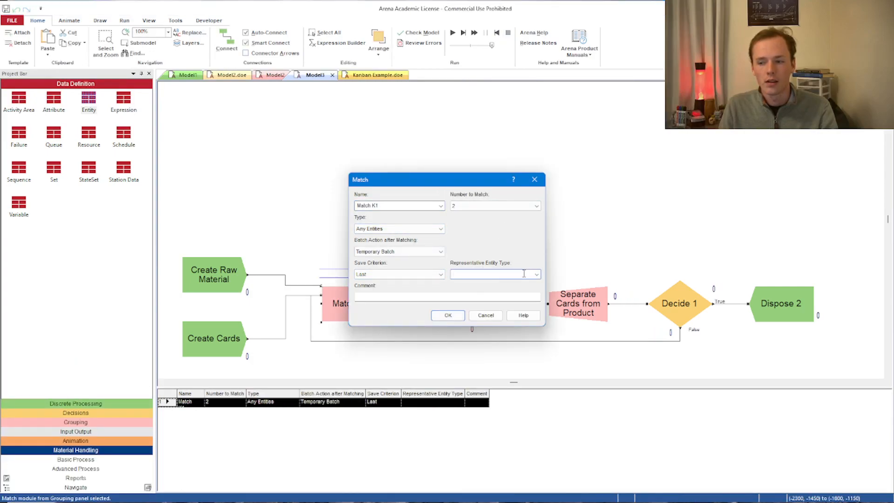
{"action": "type", "text": "Rep Ent"}
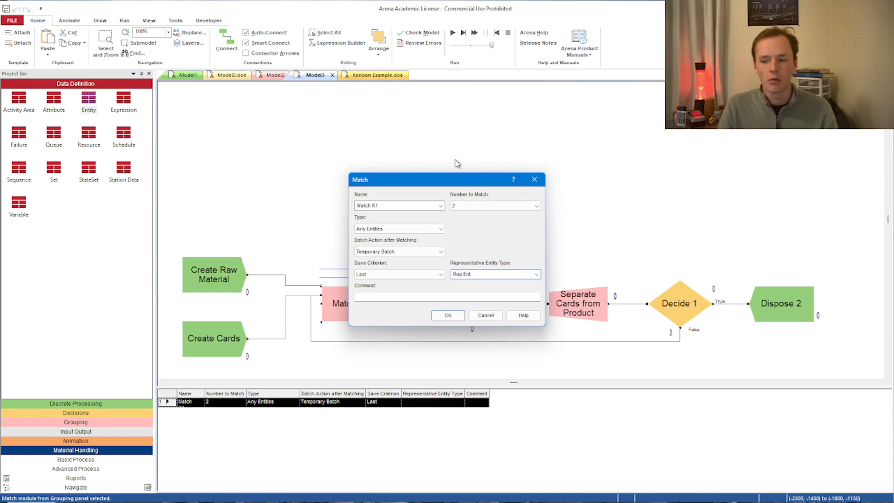
{"action": "left_click", "coordinate": [447, 313]}
Step: Run the modified model to completion and open its results report in a maximized window
{"action": "left_click", "coordinate": [452, 33]}
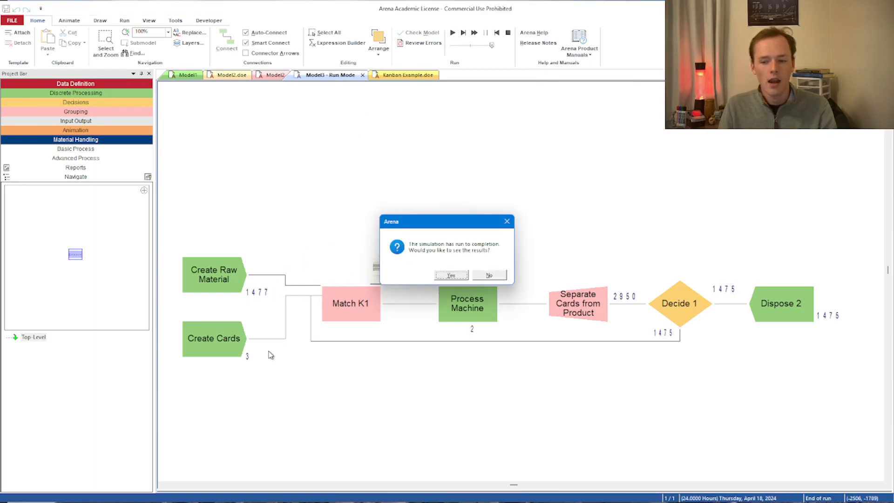
{"action": "left_click", "coordinate": [450, 276]}
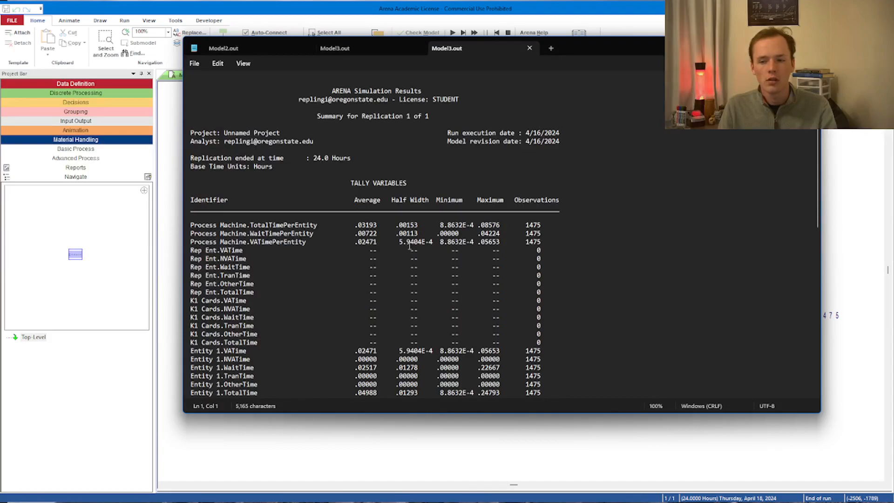
{"action": "left_click", "coordinate": [788, 45]}
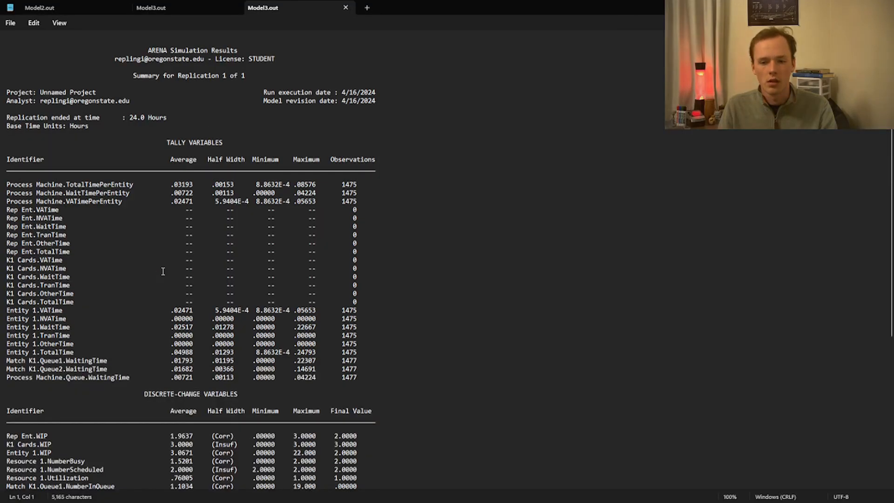
Step: Examine the new report's outputs, highlighting K1 Cards NumberIn and the NumberOut of Rep Ent and Entity 1, and switch back to Arena
{"action": "scroll", "coordinate": [160, 276], "scroll_direction": "down", "scroll_amount": 8}
{"action": "scroll", "coordinate": [77, 246], "scroll_direction": "up", "scroll_amount": 4}
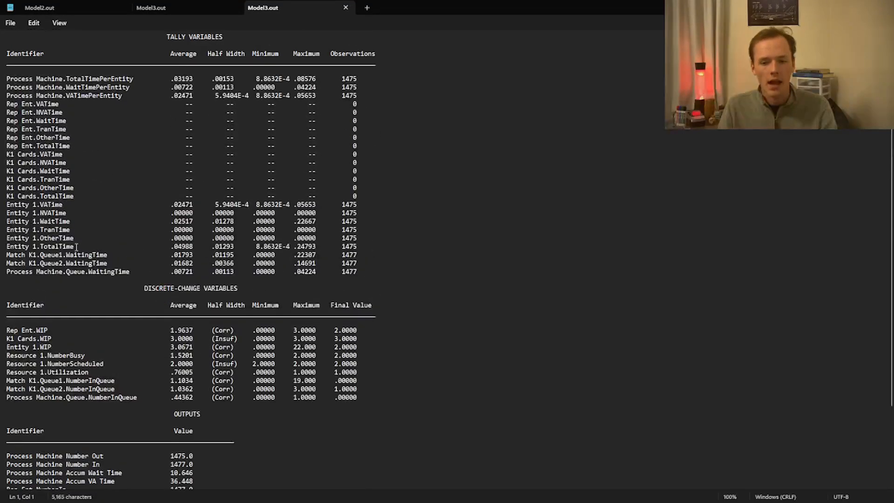
{"action": "scroll", "coordinate": [77, 247], "scroll_direction": "down", "scroll_amount": 5}
{"action": "left_click_drag", "start_coordinate": [193, 417], "coordinate": [170, 418]}
{"action": "left_click", "coordinate": [178, 417]}
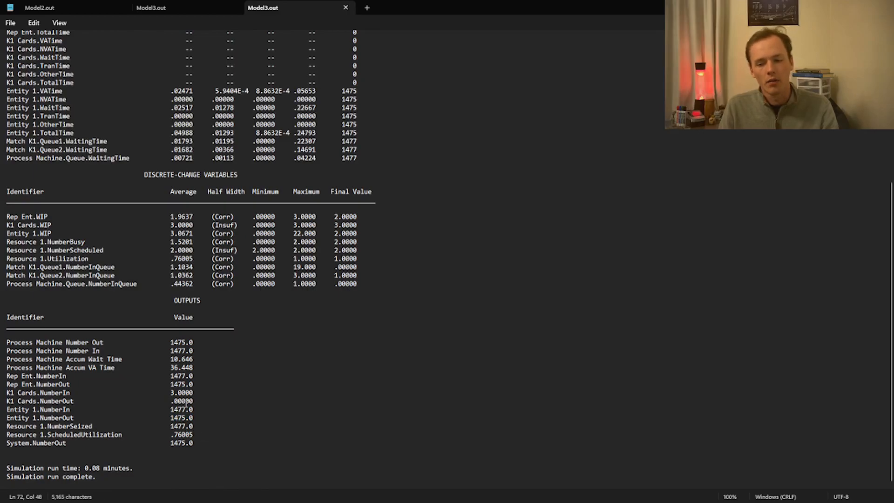
{"action": "left_click_drag", "start_coordinate": [167, 393], "coordinate": [198, 397]}
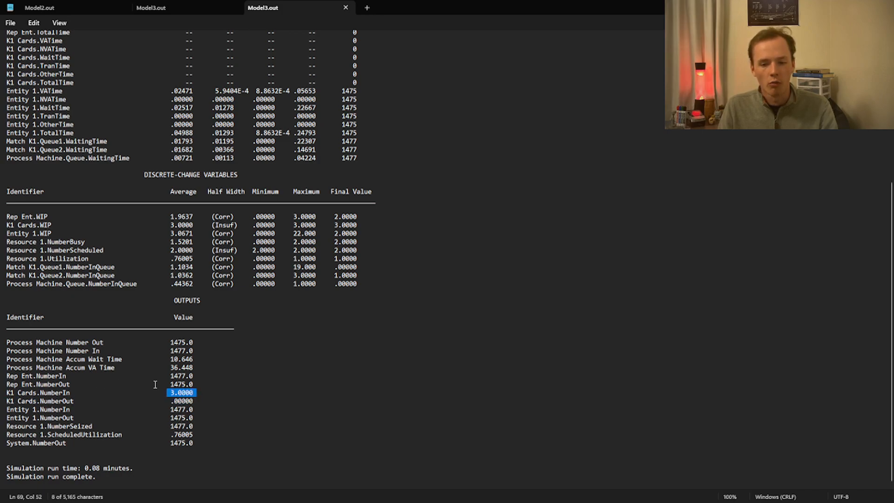
{"action": "left_click_drag", "start_coordinate": [165, 384], "coordinate": [196, 387]}
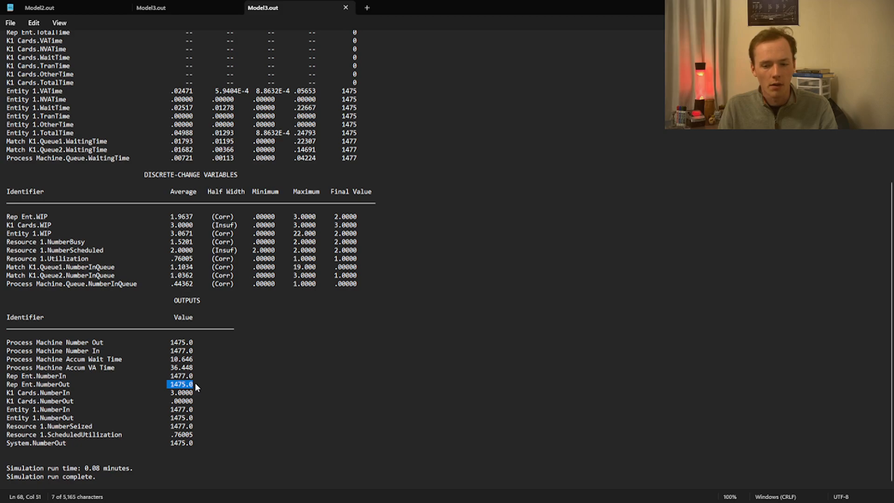
{"action": "left_click_drag", "start_coordinate": [166, 418], "coordinate": [197, 419]}
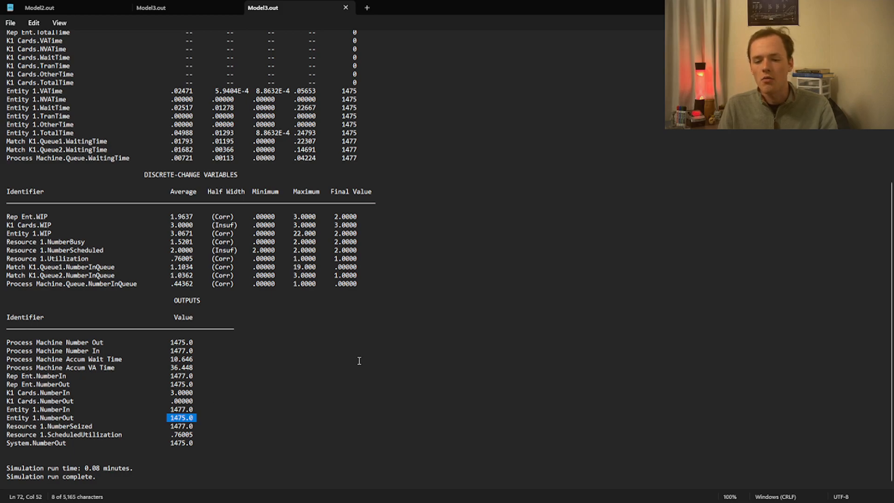
{"action": "key", "text": "alt+Tab"}
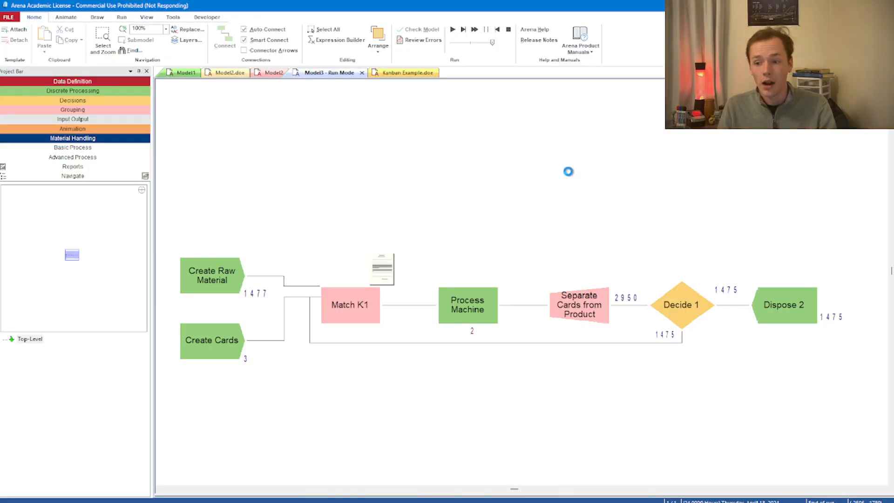